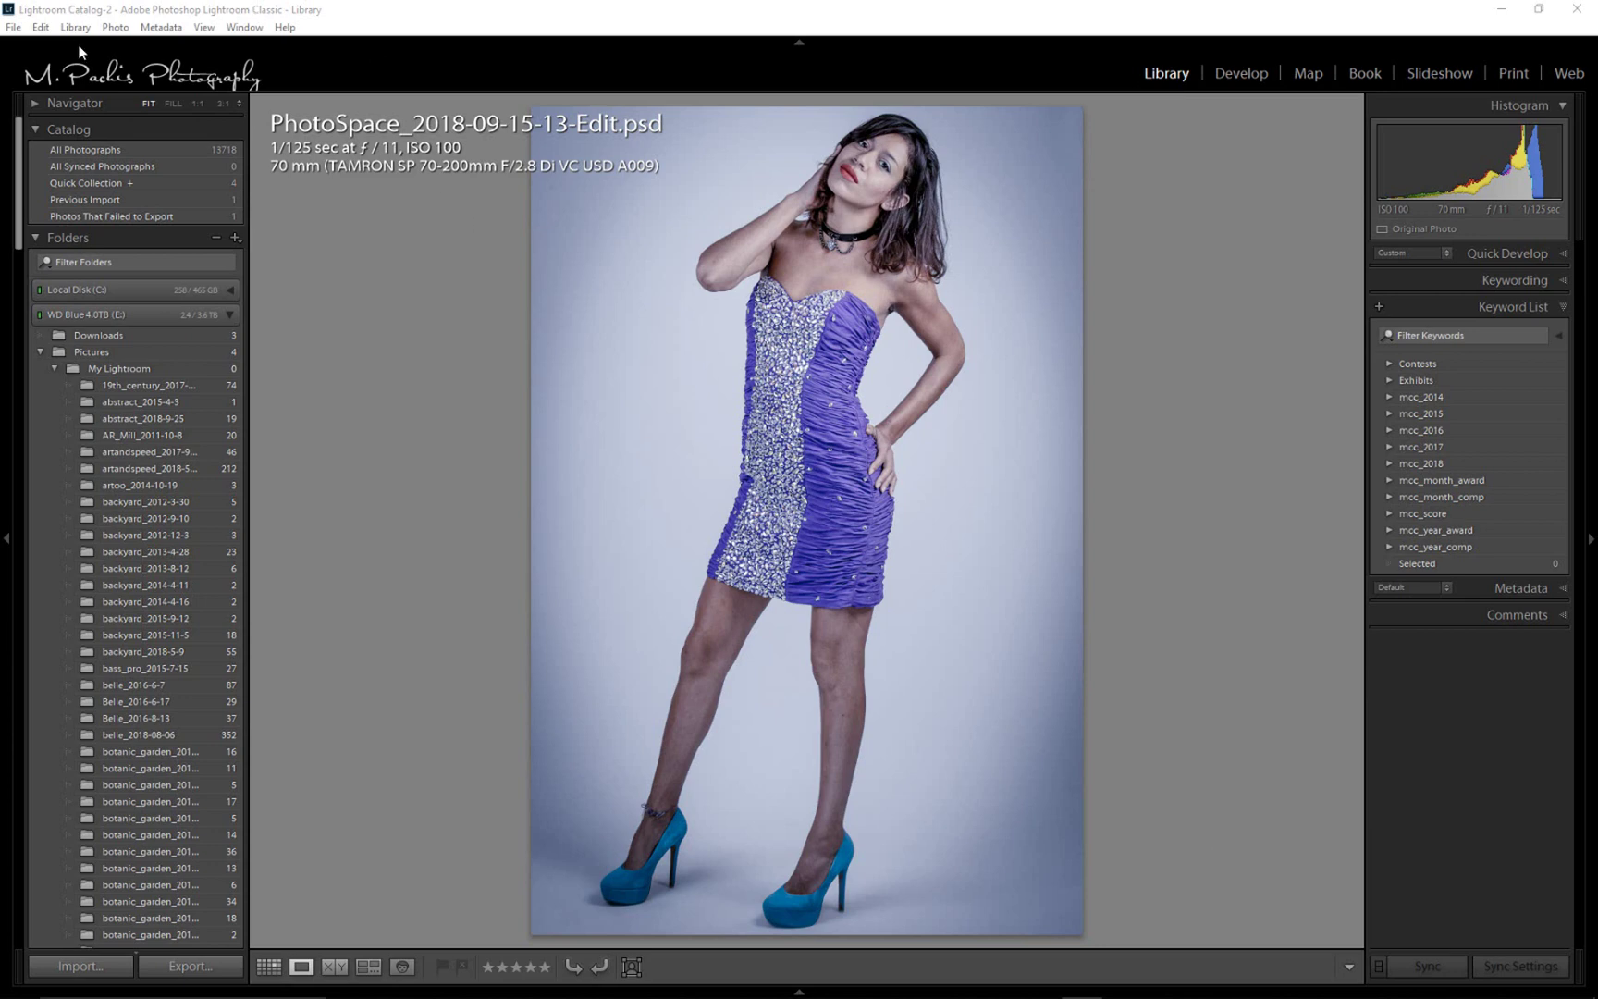
Review the preset storage option in Lightroom's Presets preferences and close the preferences.
left_click(42, 28)
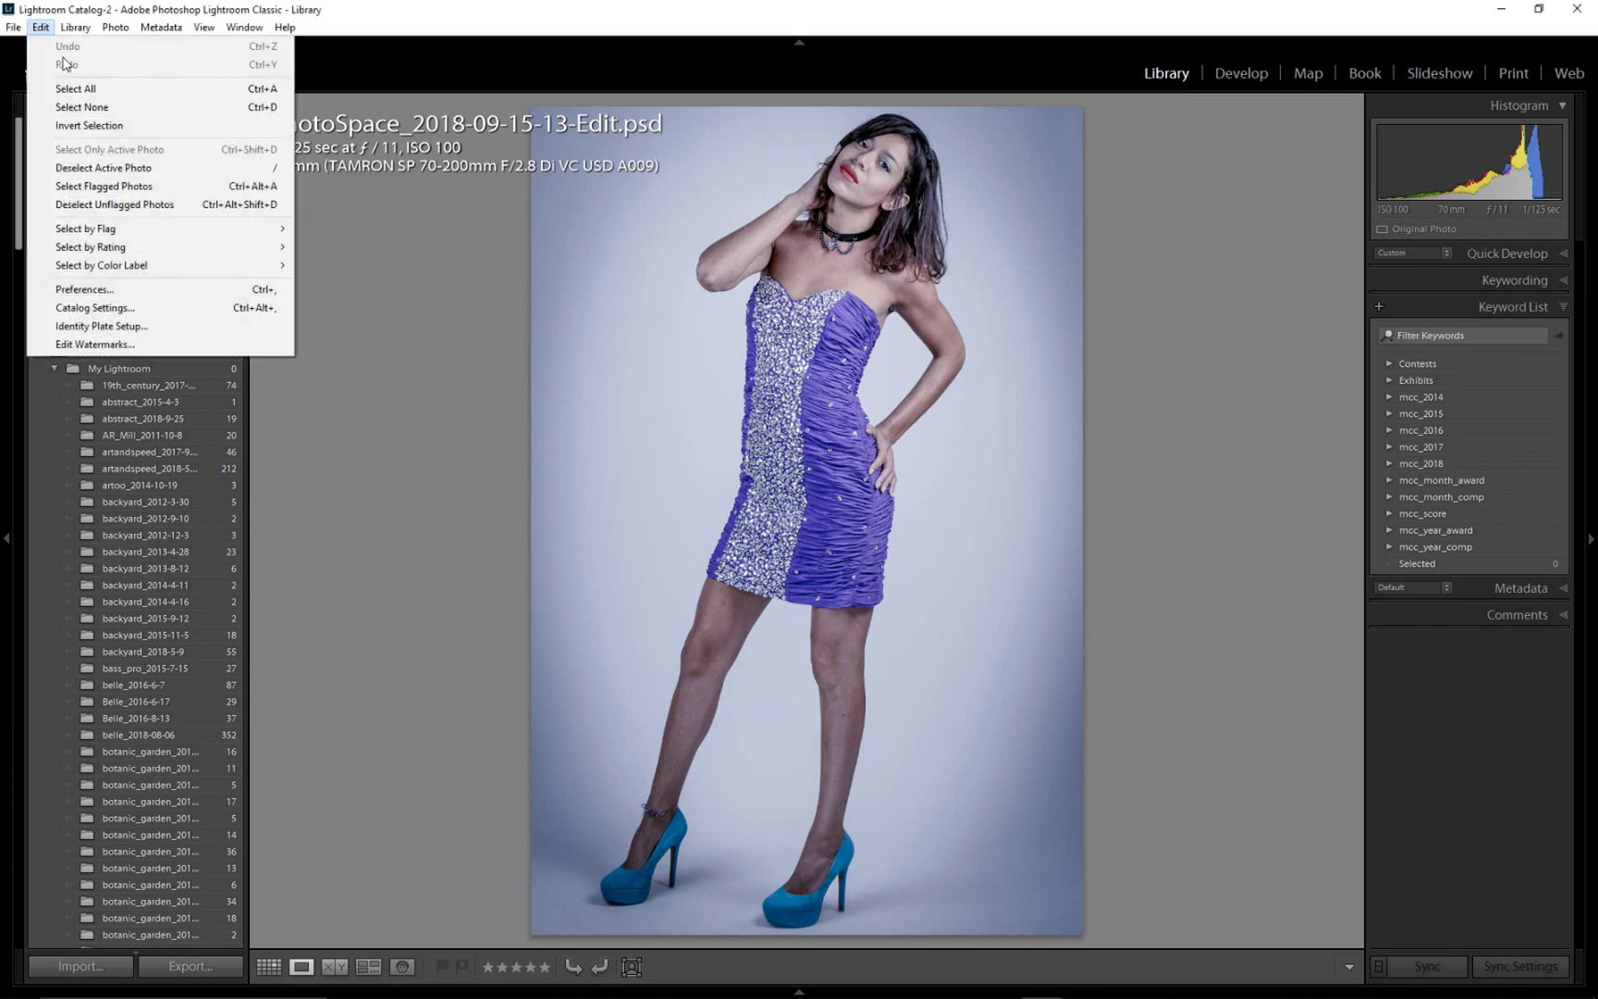
left_click(130, 292)
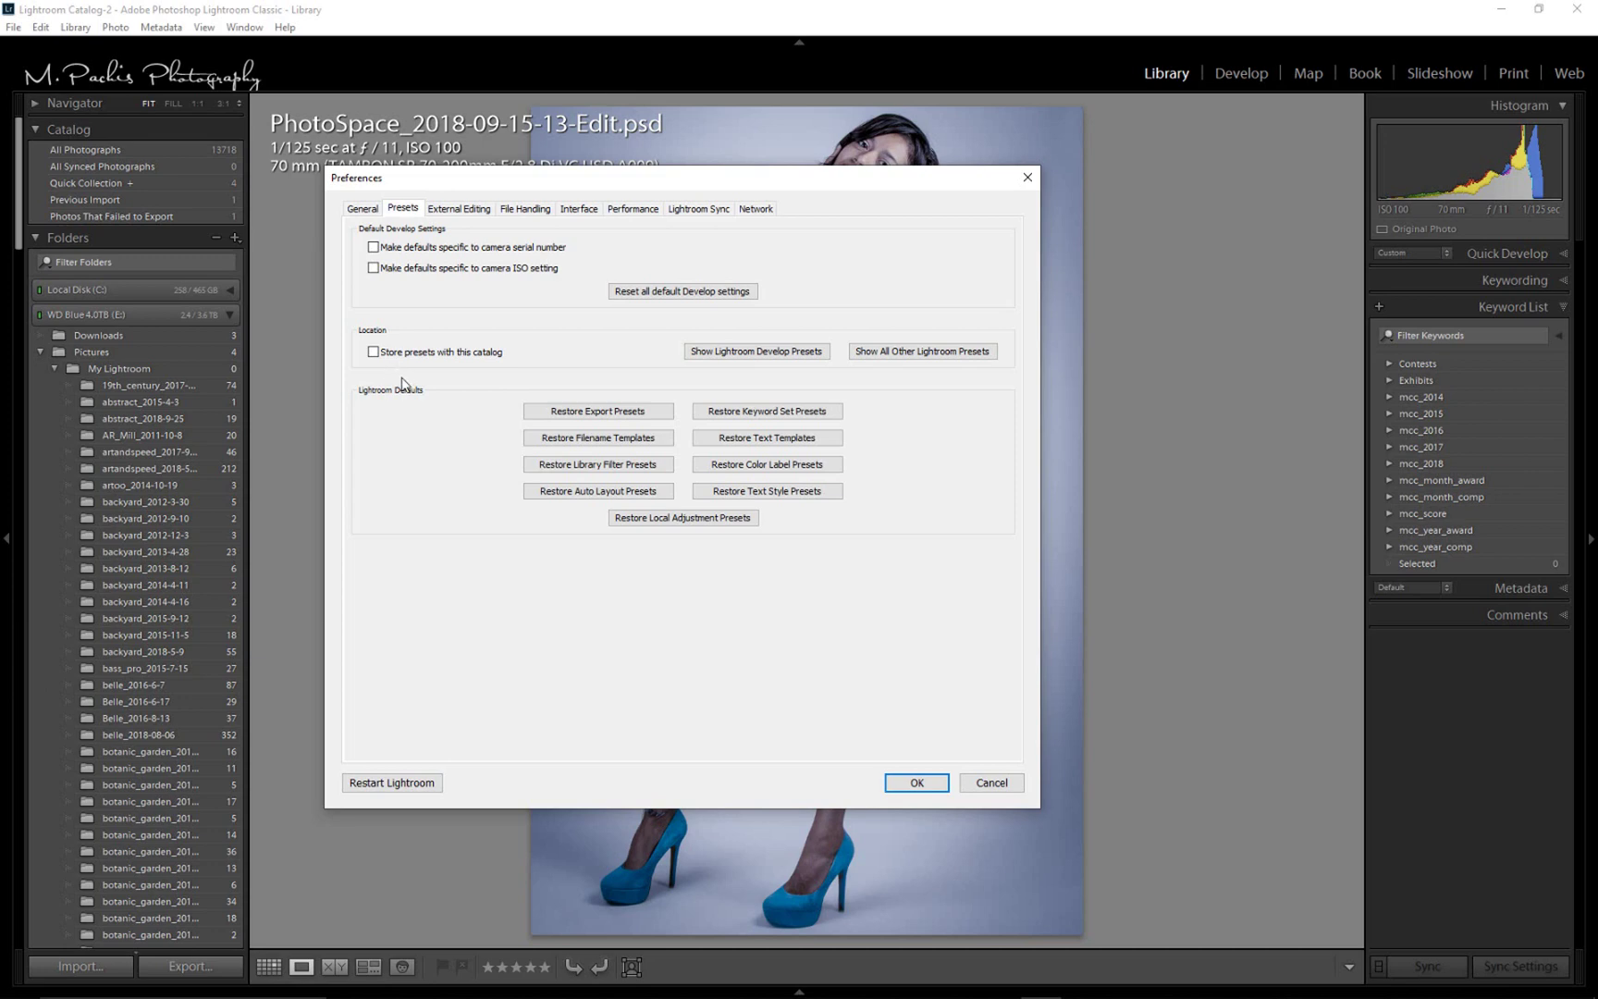
left_click(916, 782)
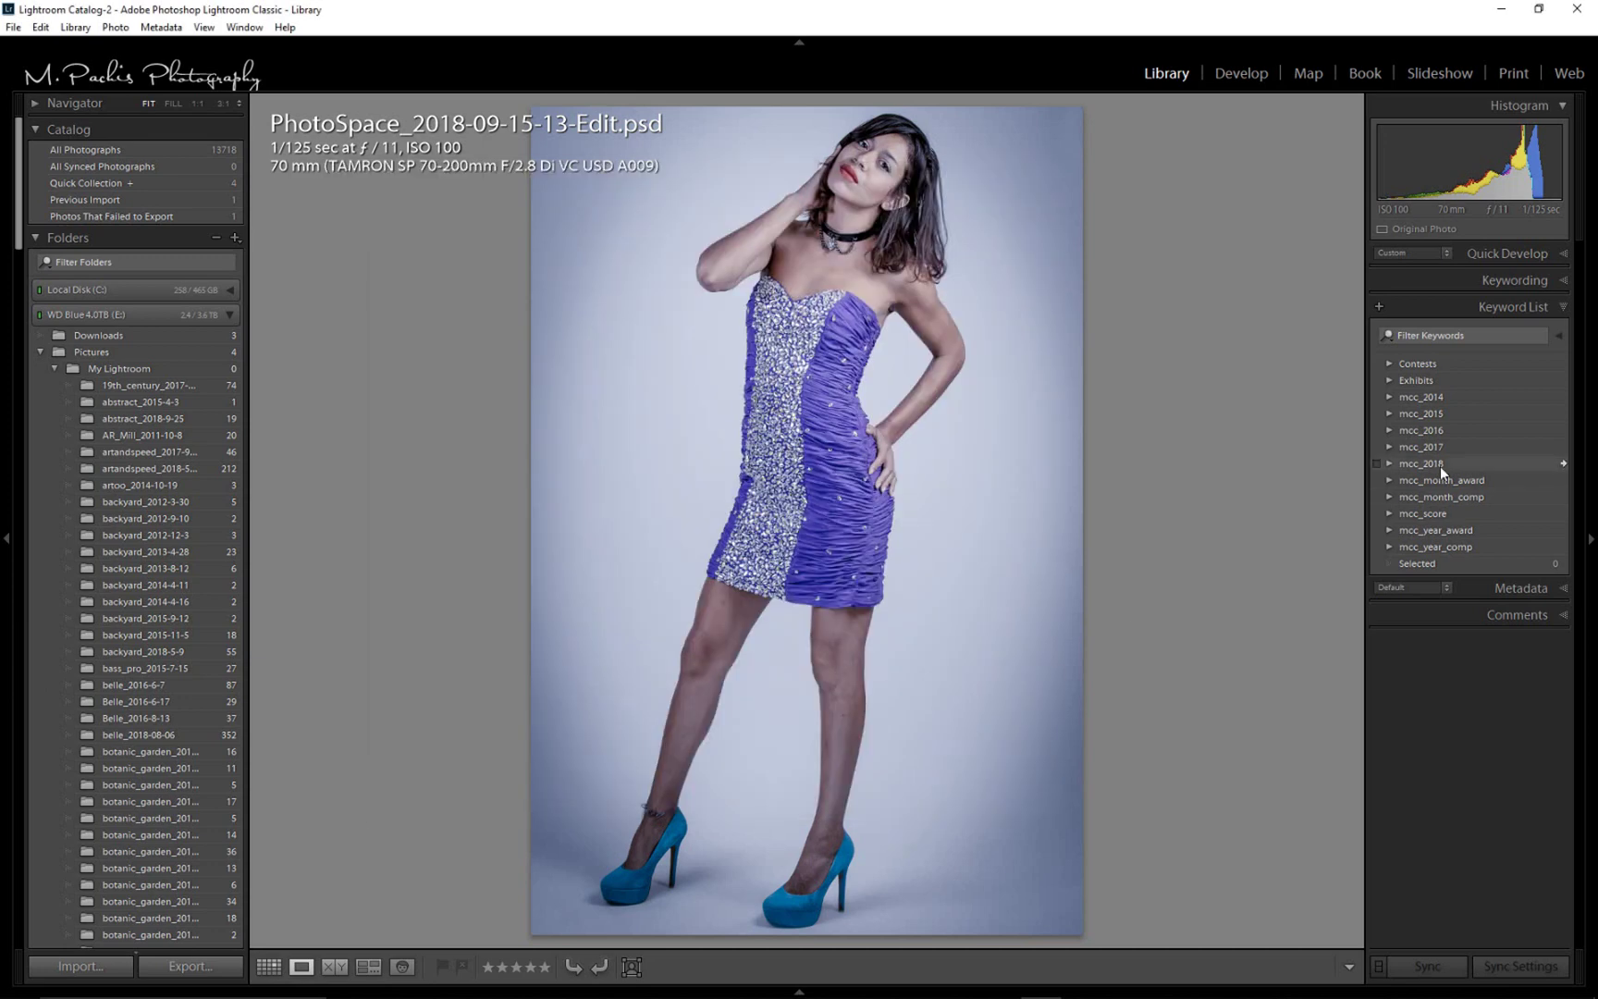
Quit Lightroom, skipping the catalog backup this time.
left_click(1577, 12)
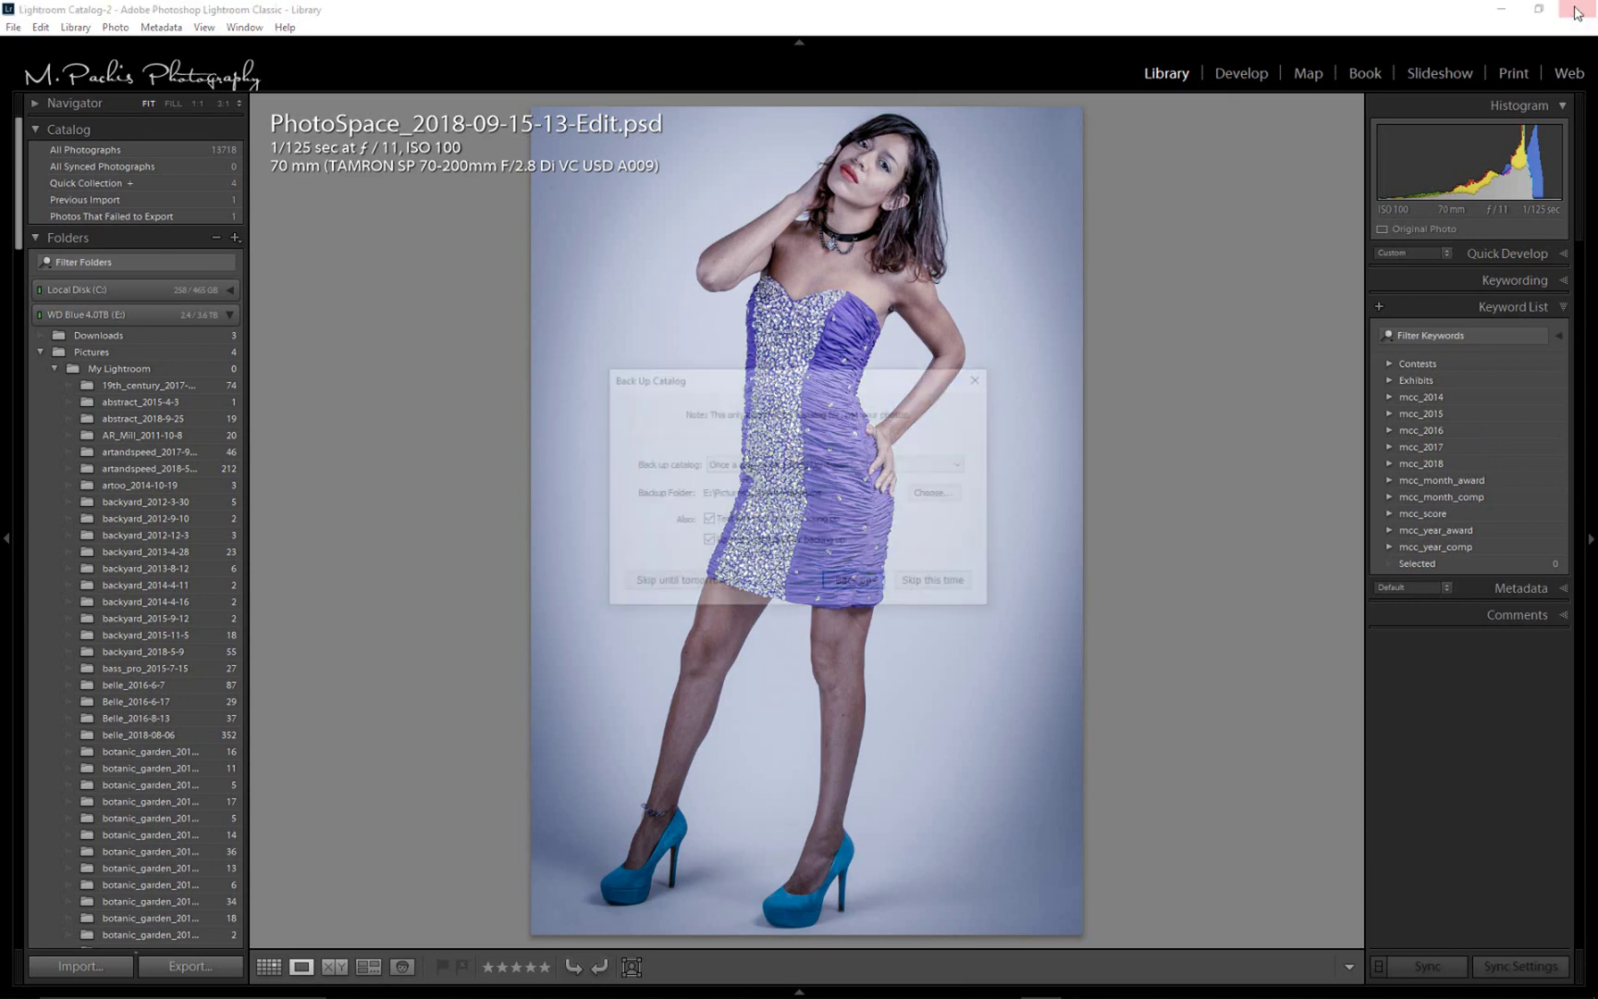
left_click(944, 583)
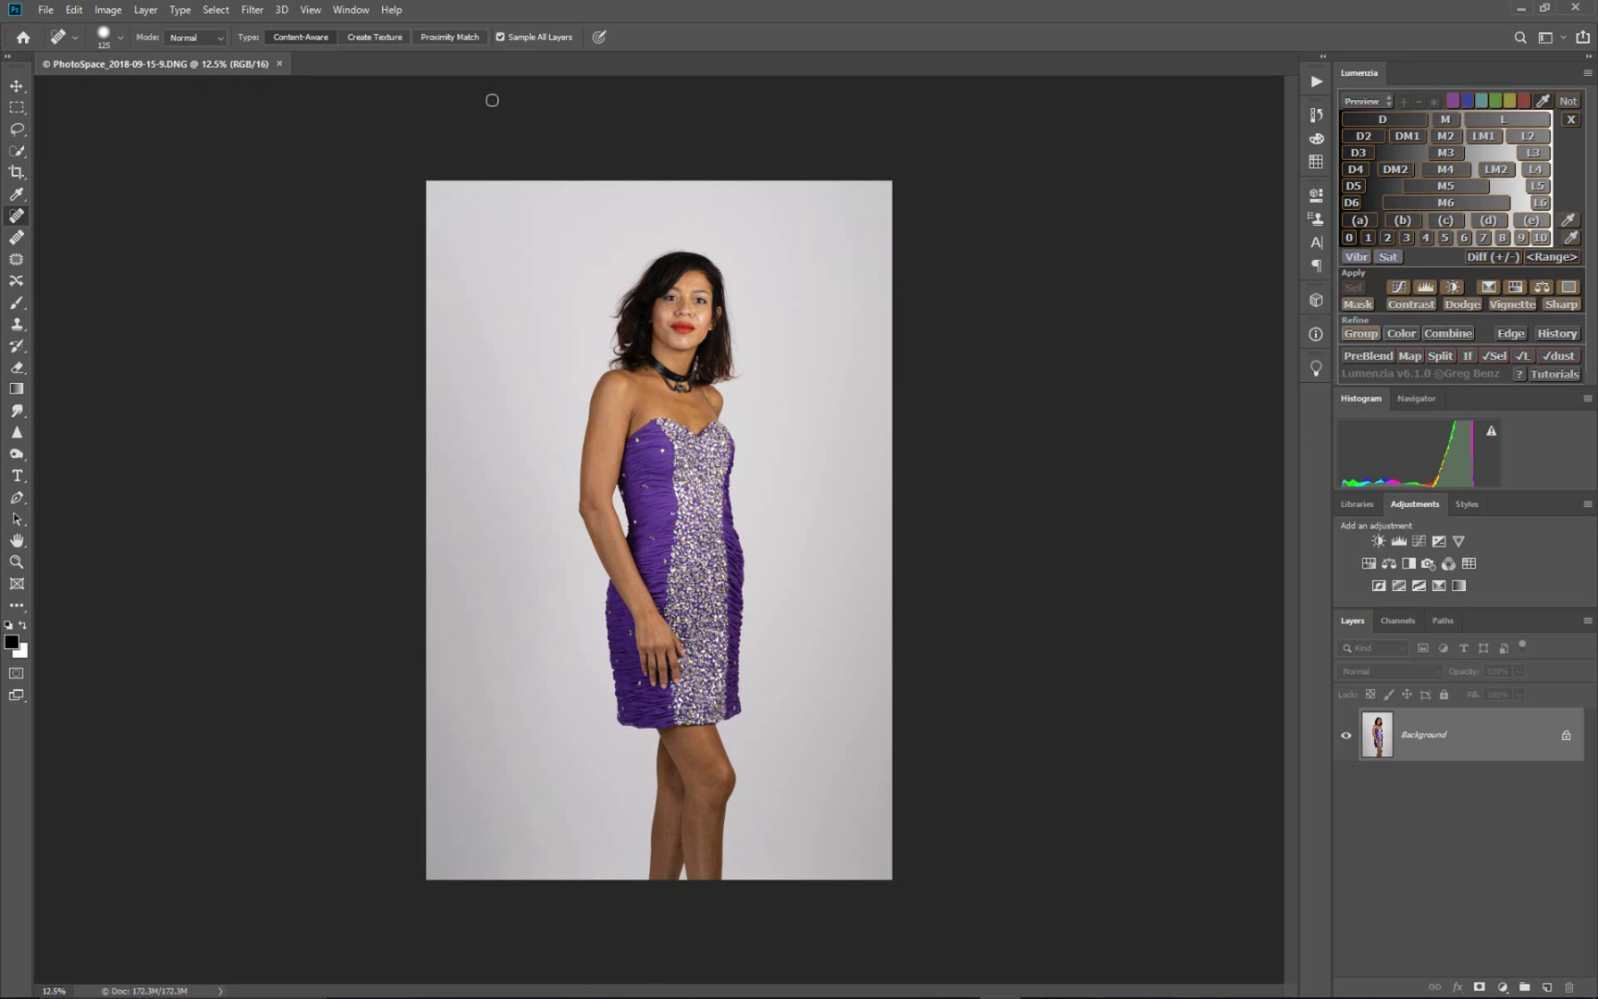
Open the photo in Photoshop's Camera Raw Filter and preview the PhotoshopCAFE profiles in the profile browser.
left_click(251, 12)
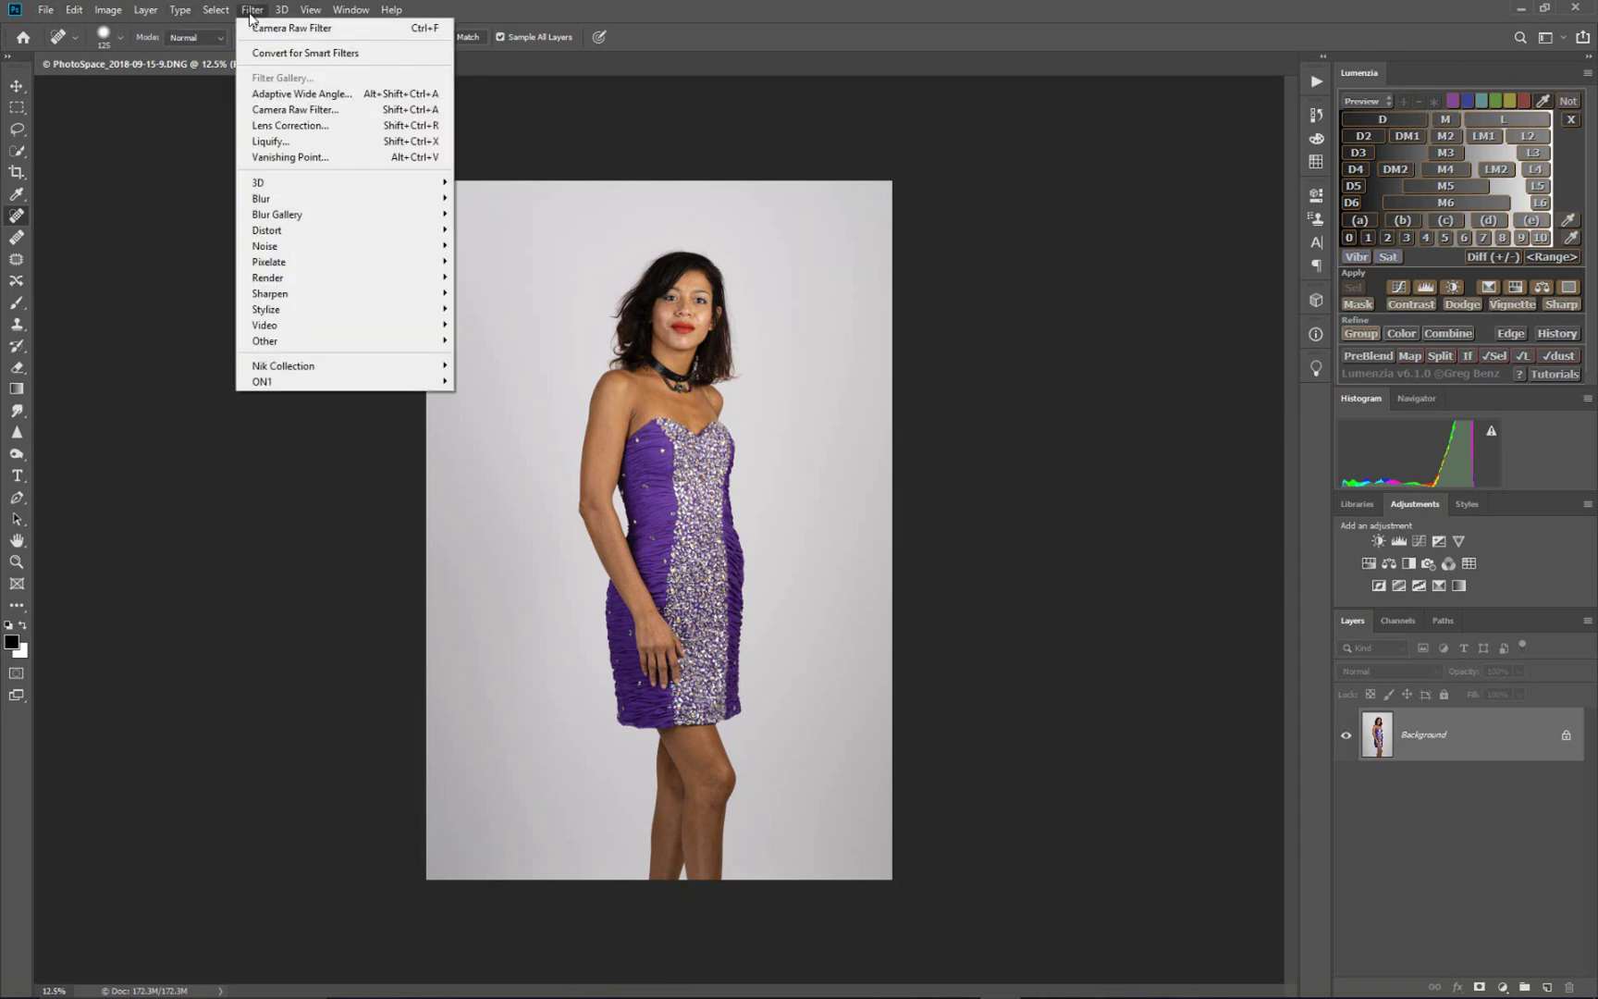
left_click(317, 111)
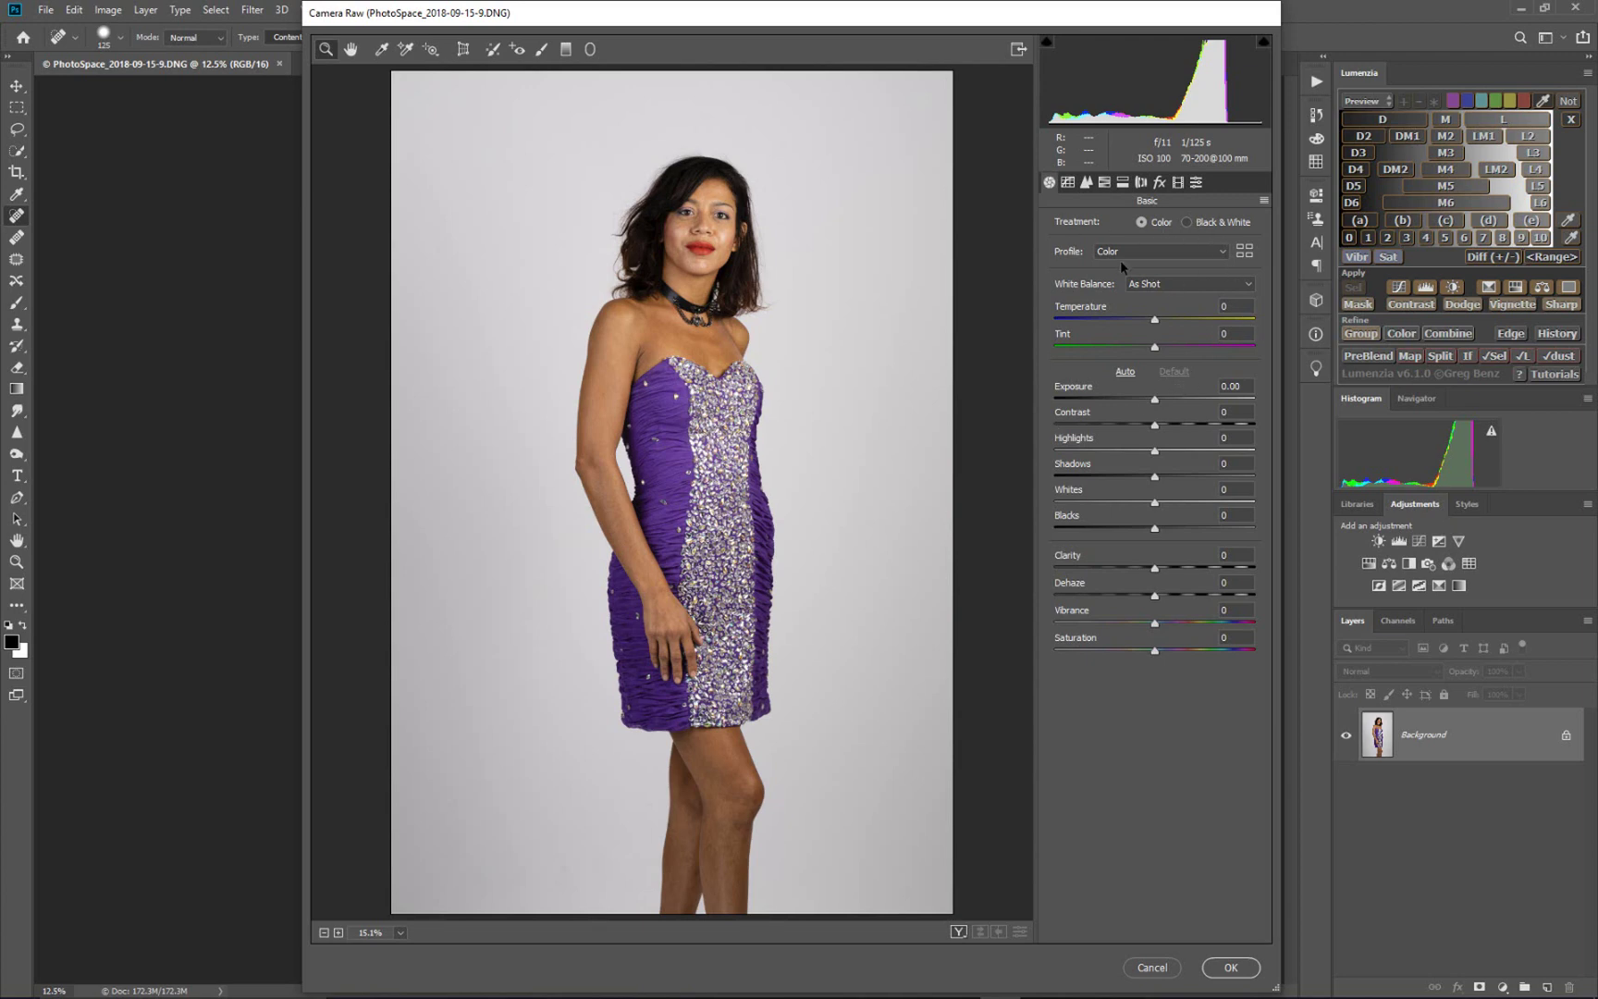
left_click(1243, 253)
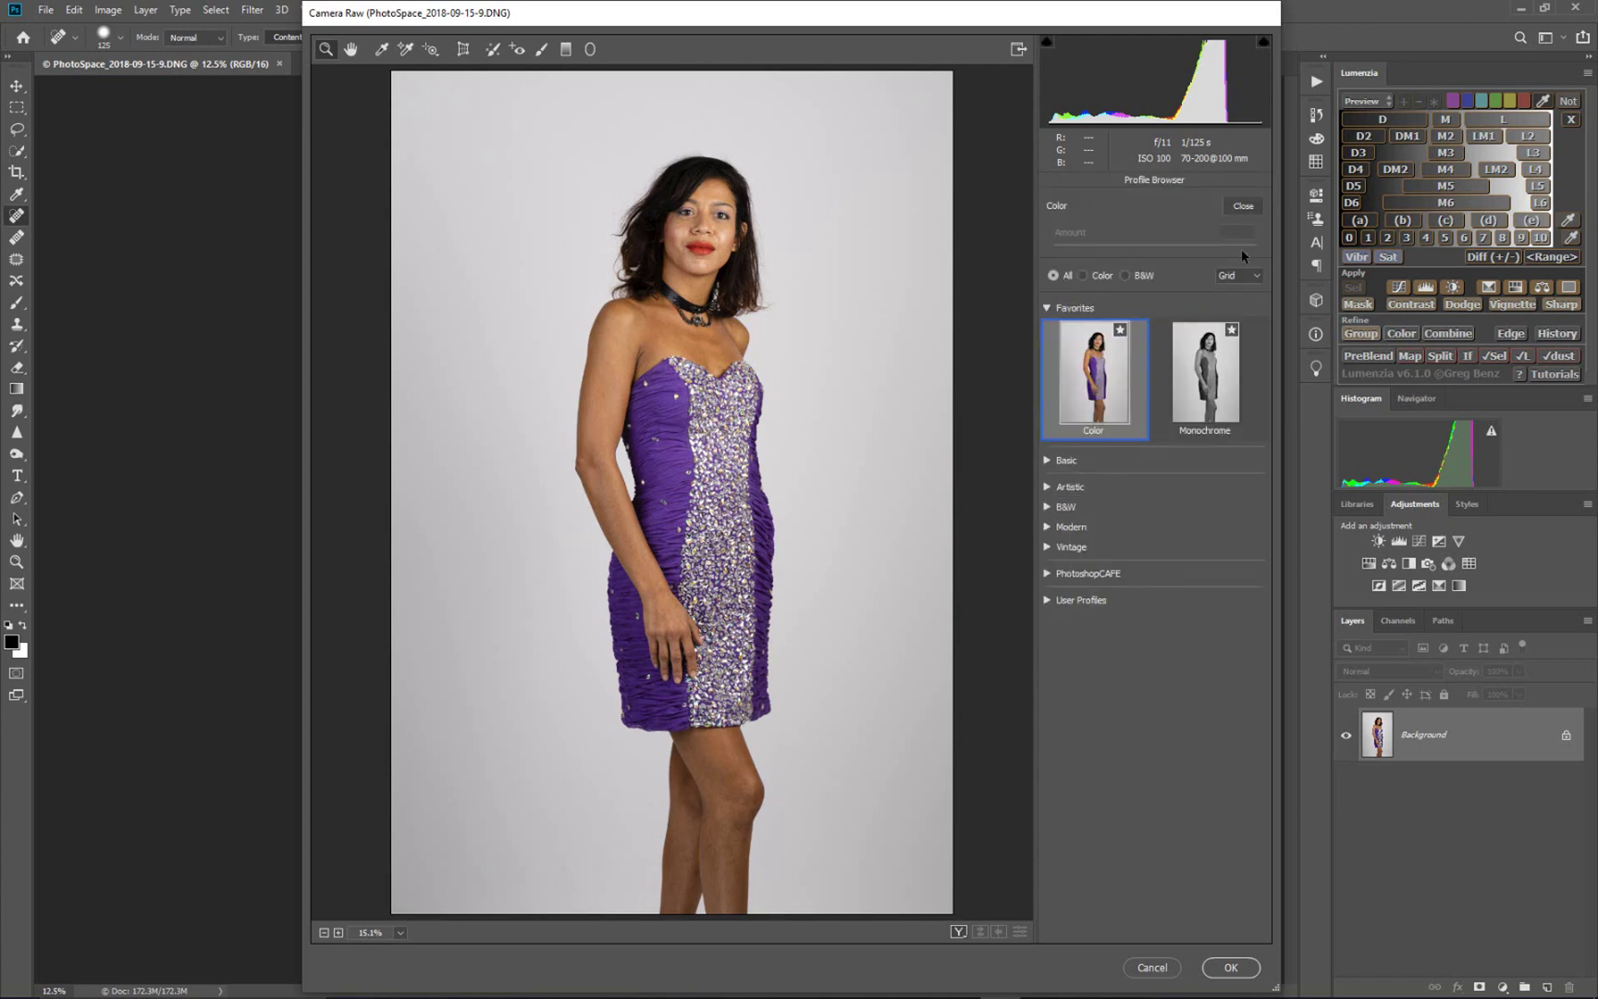
left_click(1049, 308)
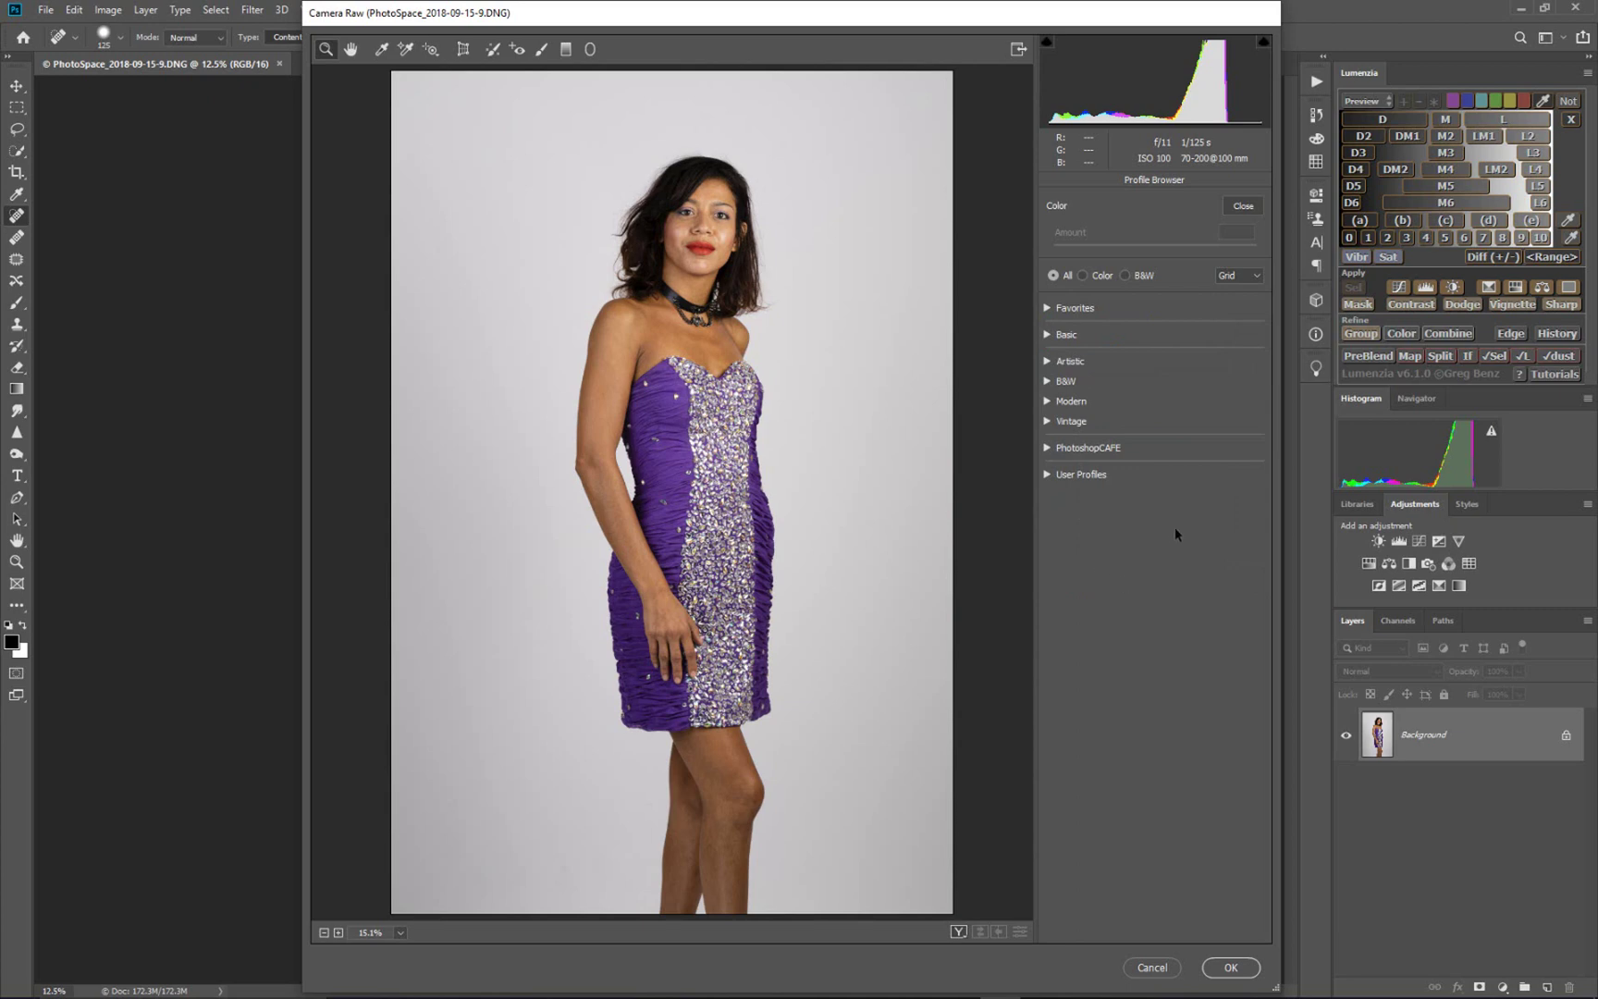
left_click(1048, 448)
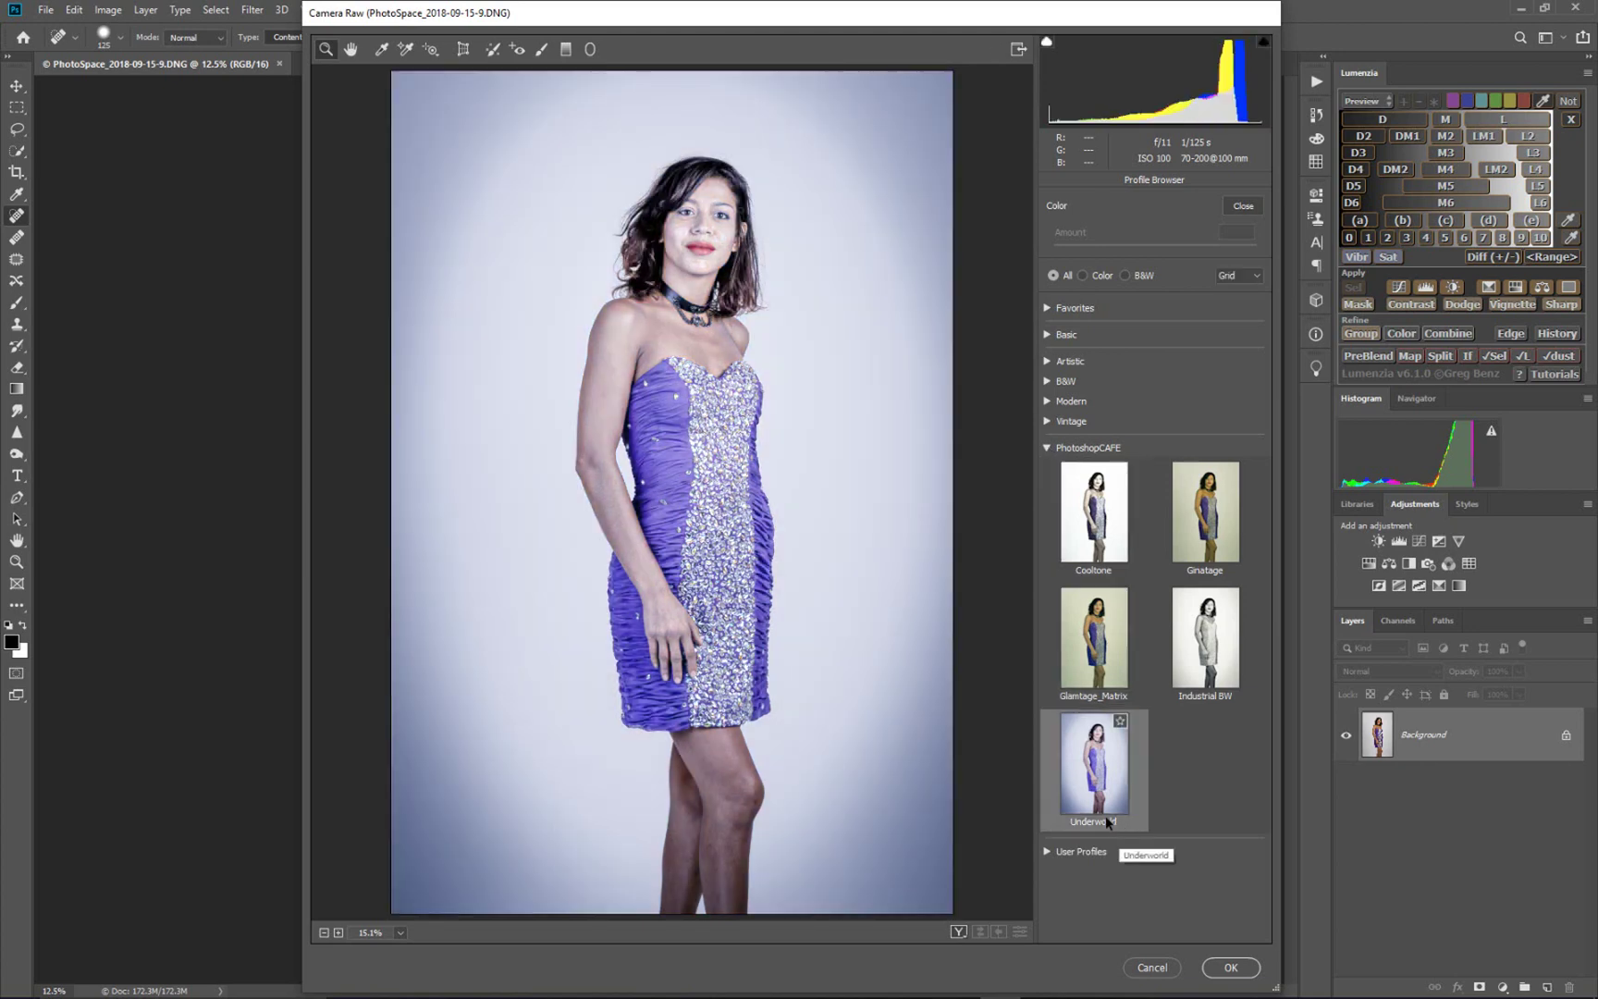
left_click(1048, 447)
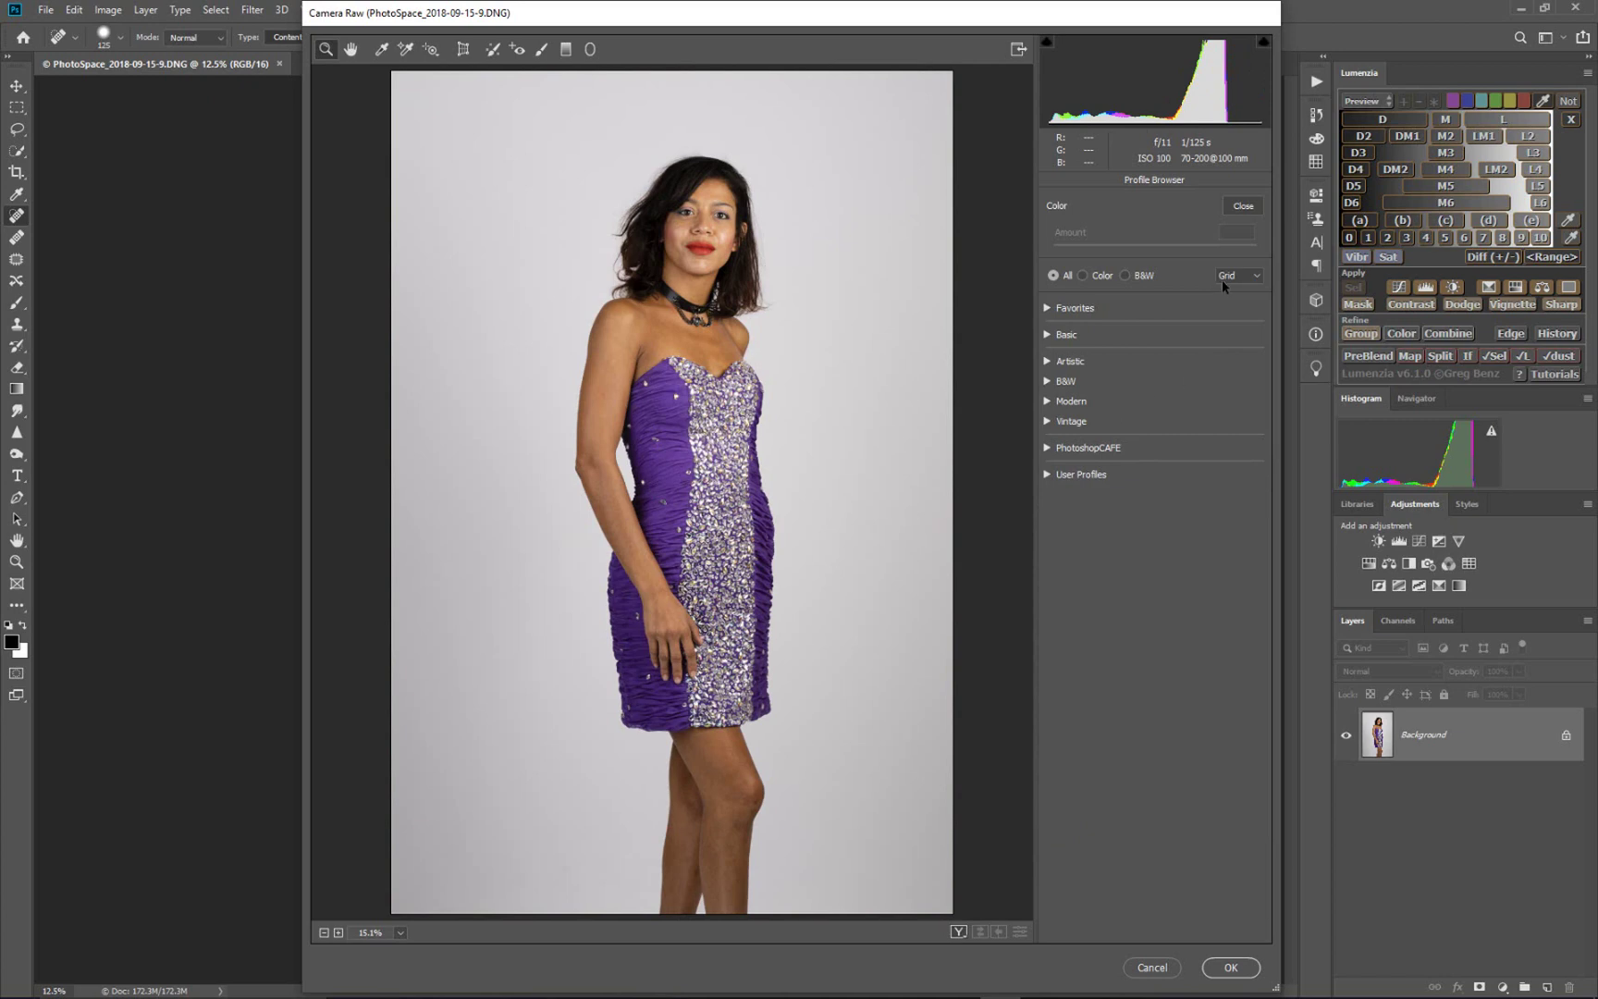
left_click(1245, 208)
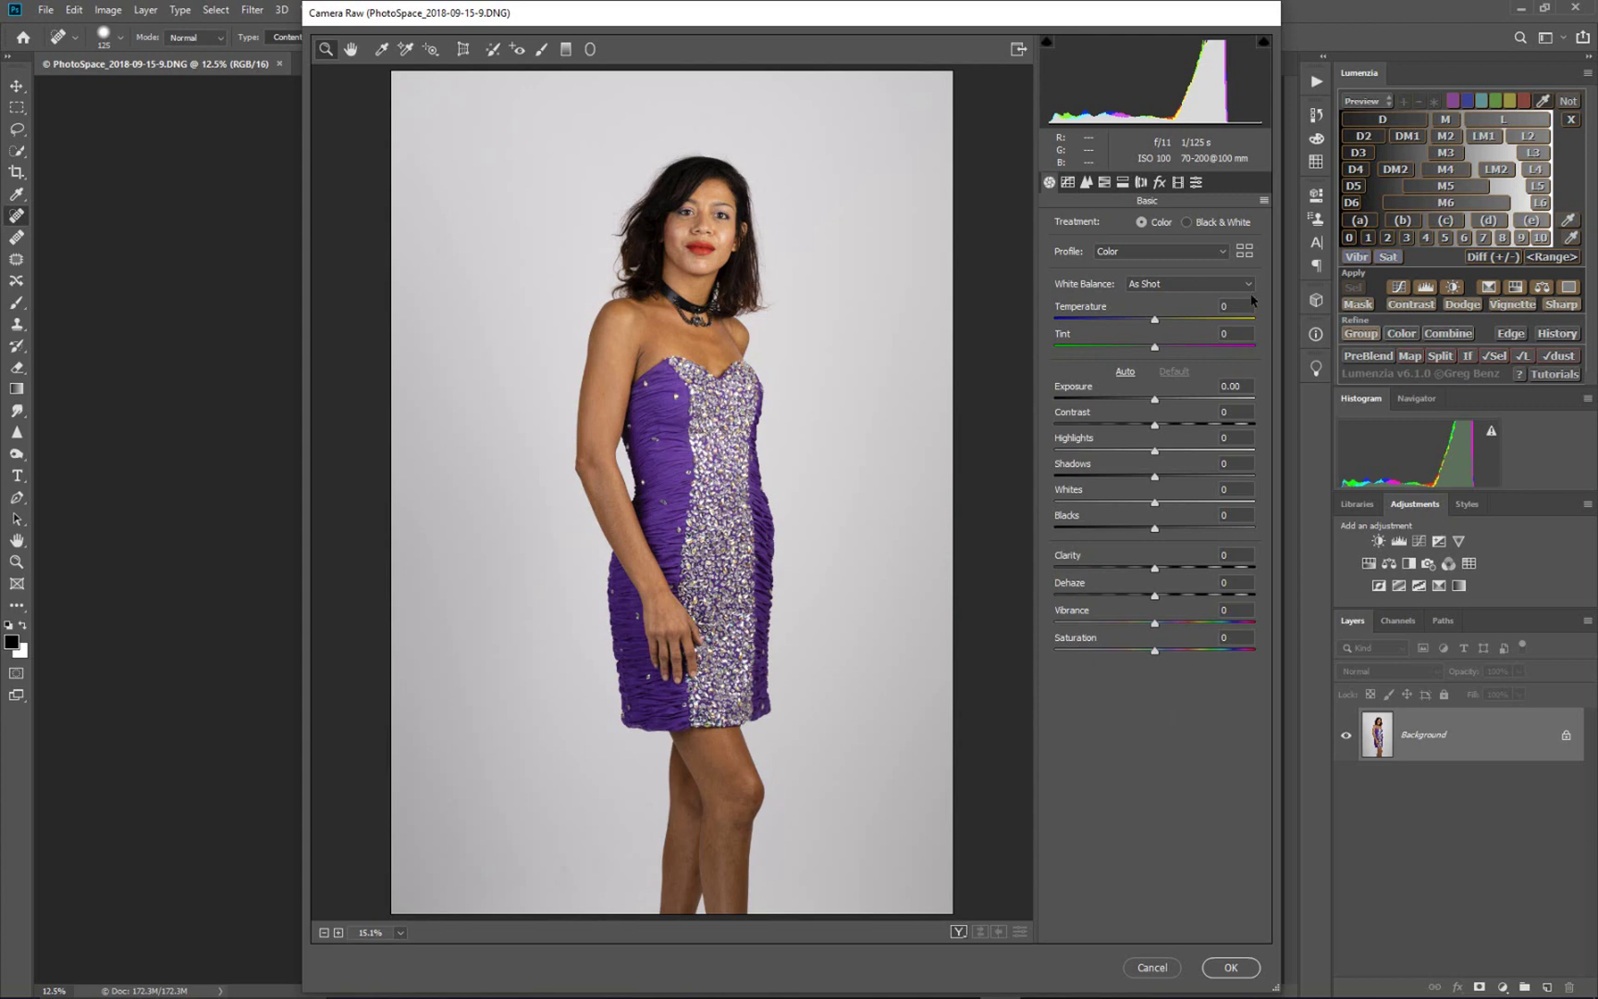
Show the Camera Raw presets and look over the settings offered for a new preset, without creating one.
left_click(1197, 183)
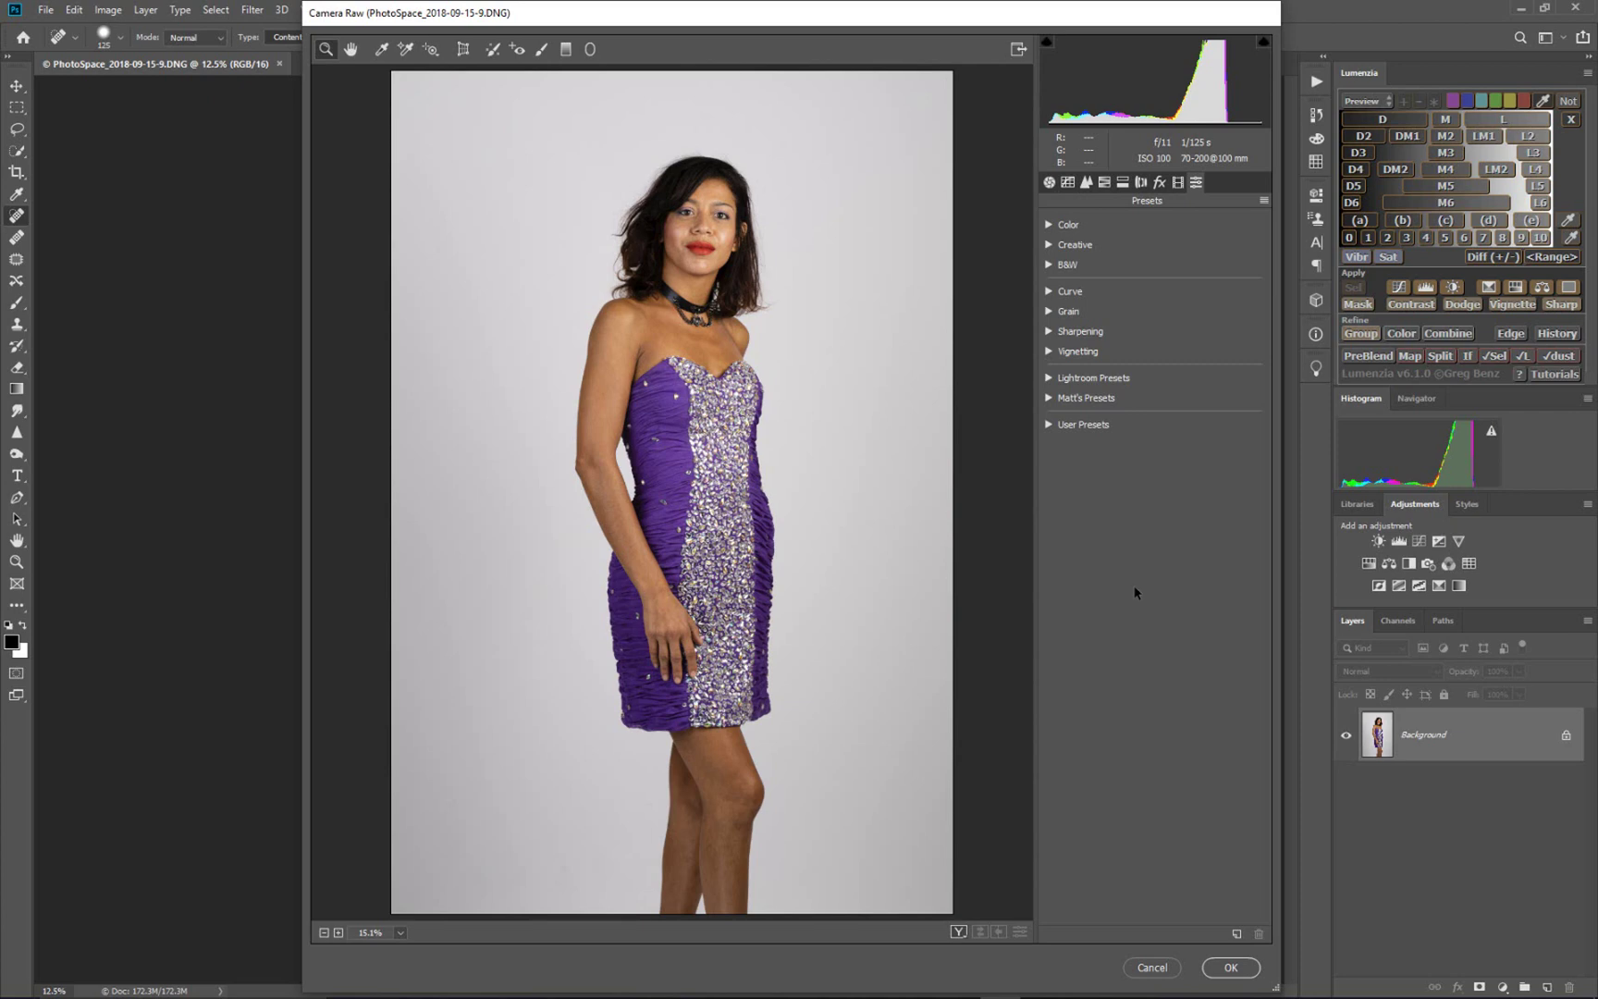
left_click(1236, 936)
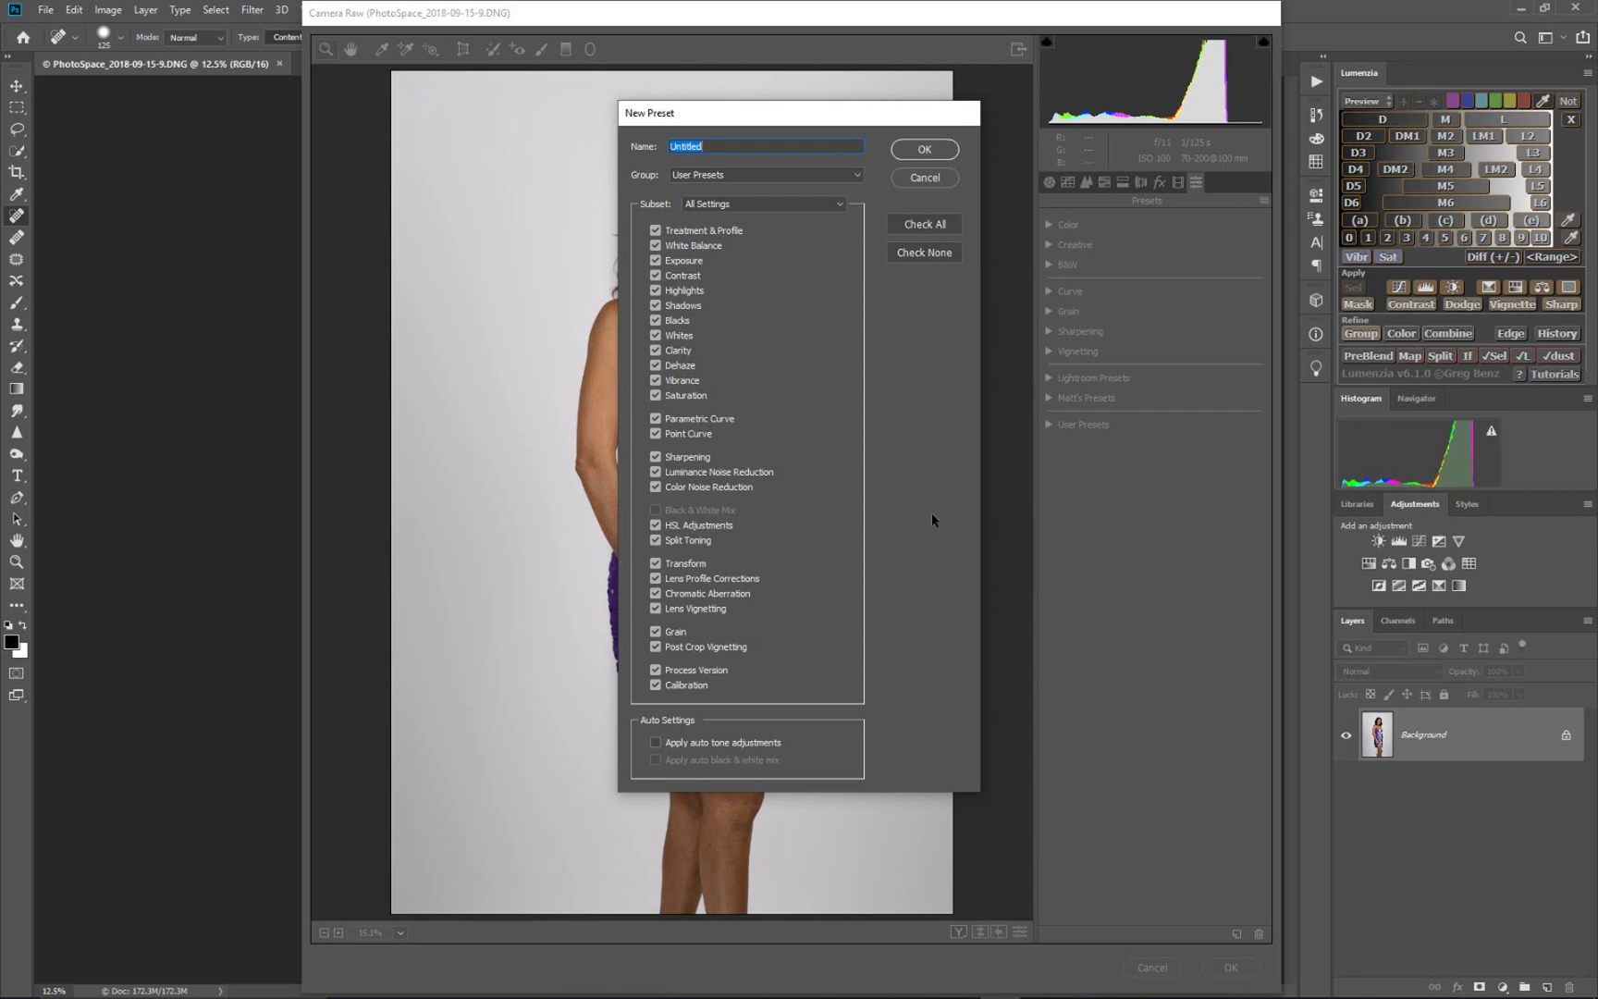
left_click(914, 180)
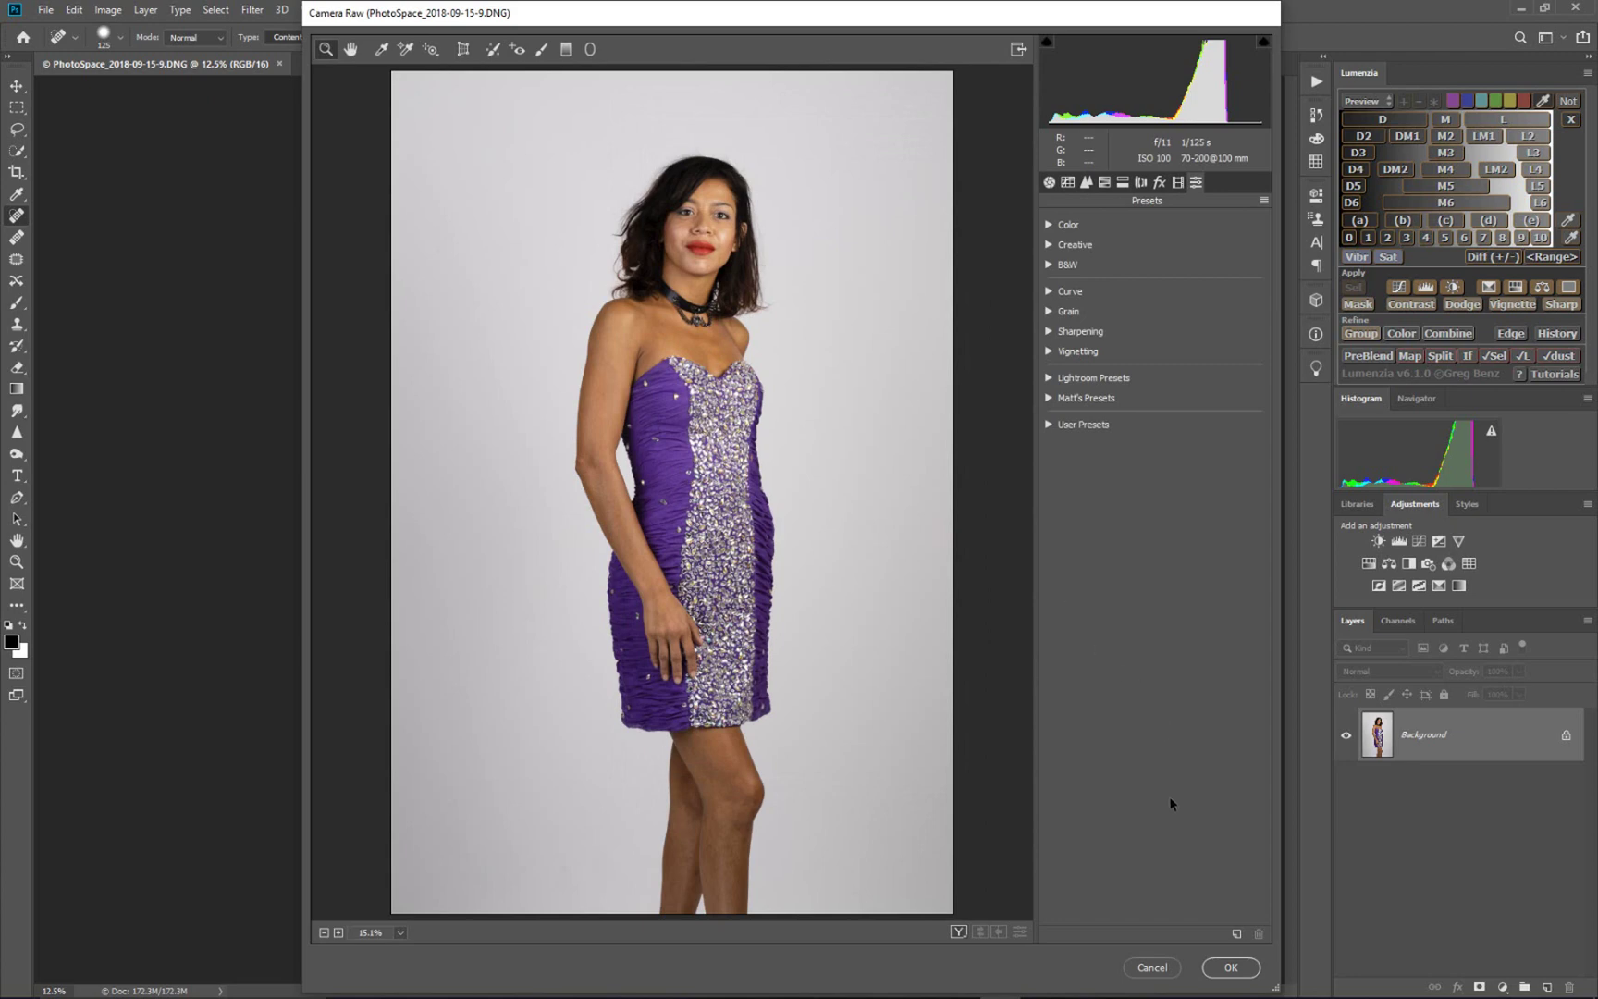
Start a new profile named Chromatic and assign it to a new group called Cinematic Filters.
key("alt")
left_click(1237, 934, "alt")
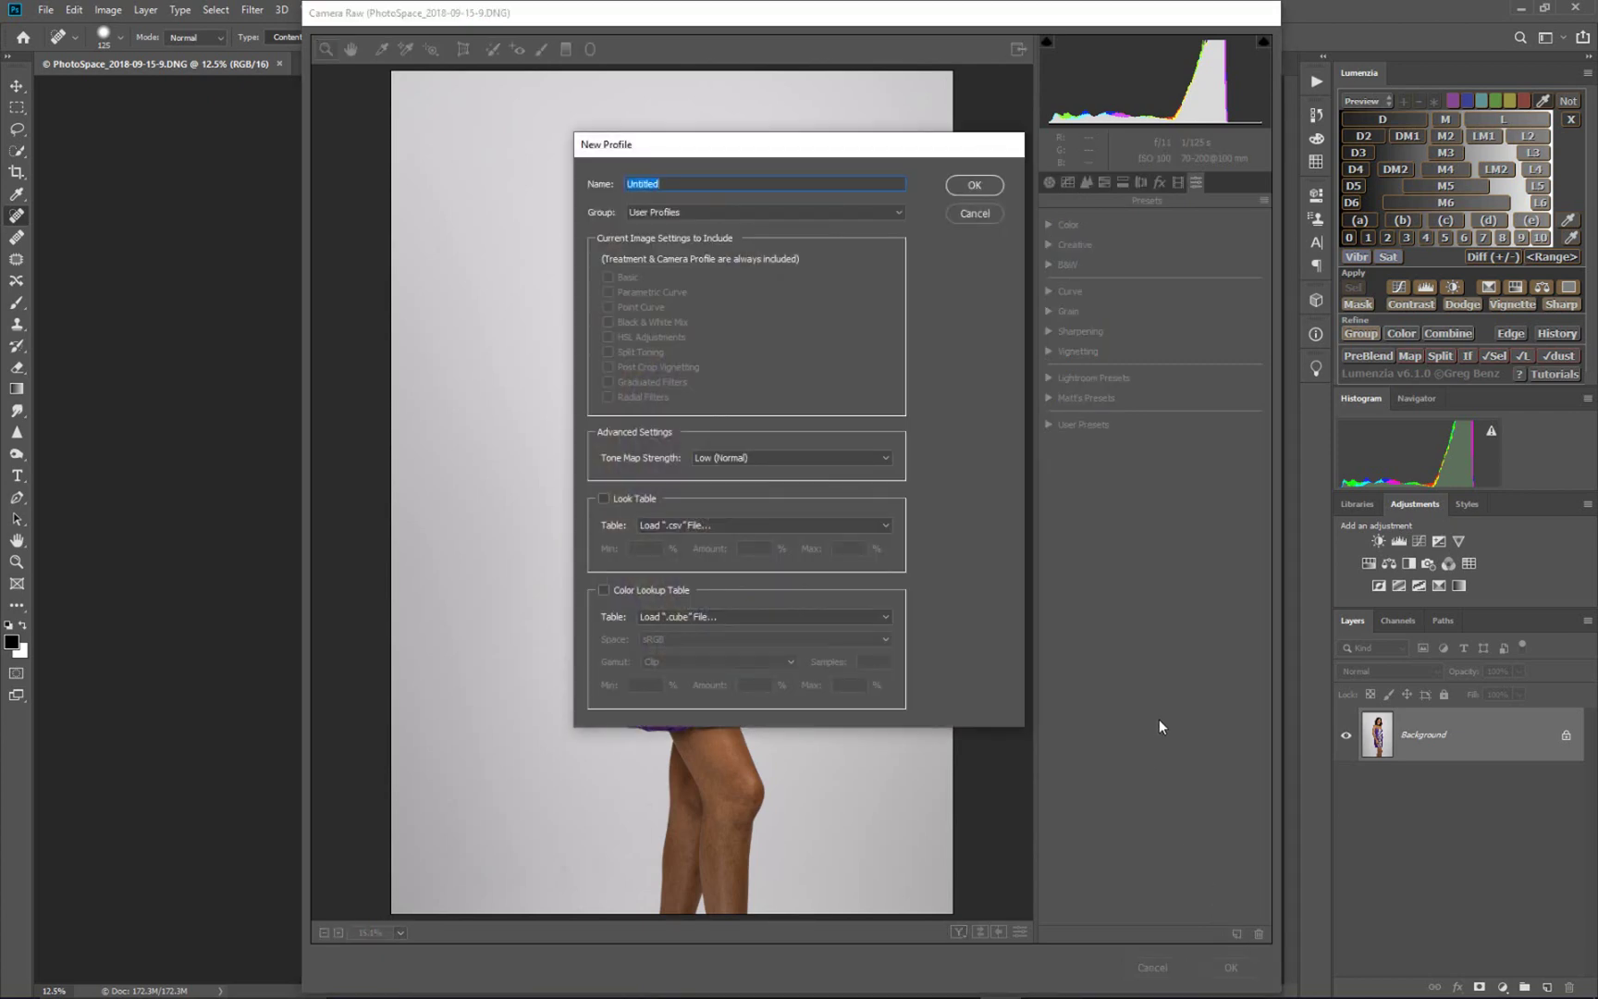
left_click_drag(775, 148, 714, 206)
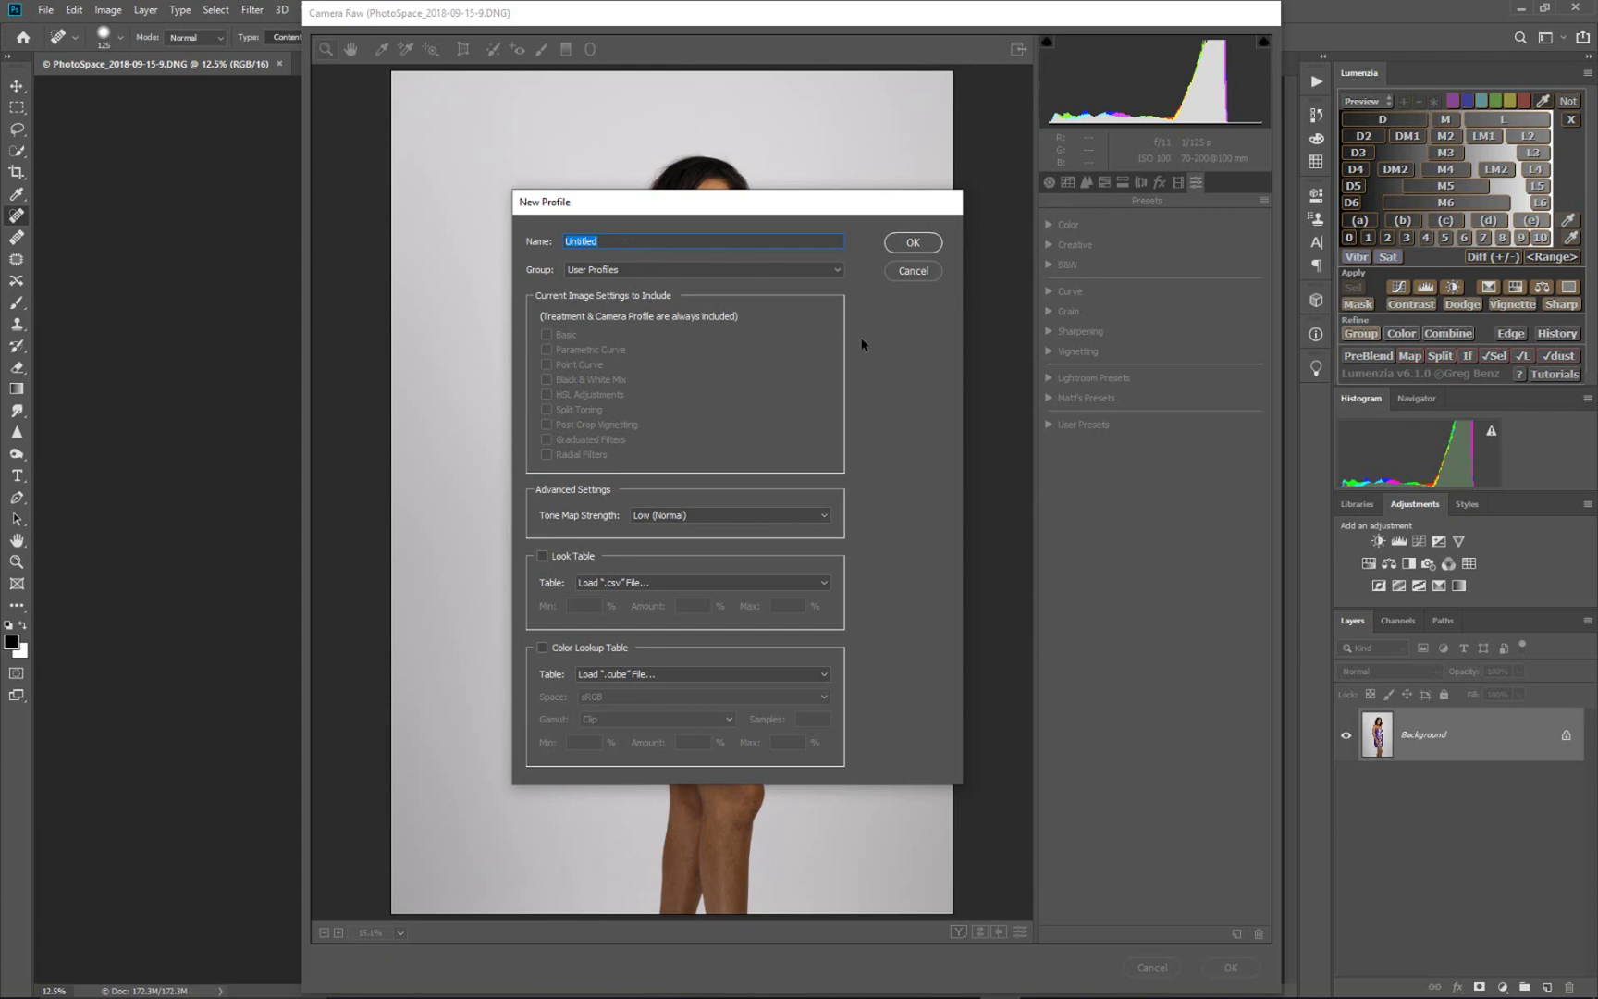
type("Chromatic")
left_click(834, 268)
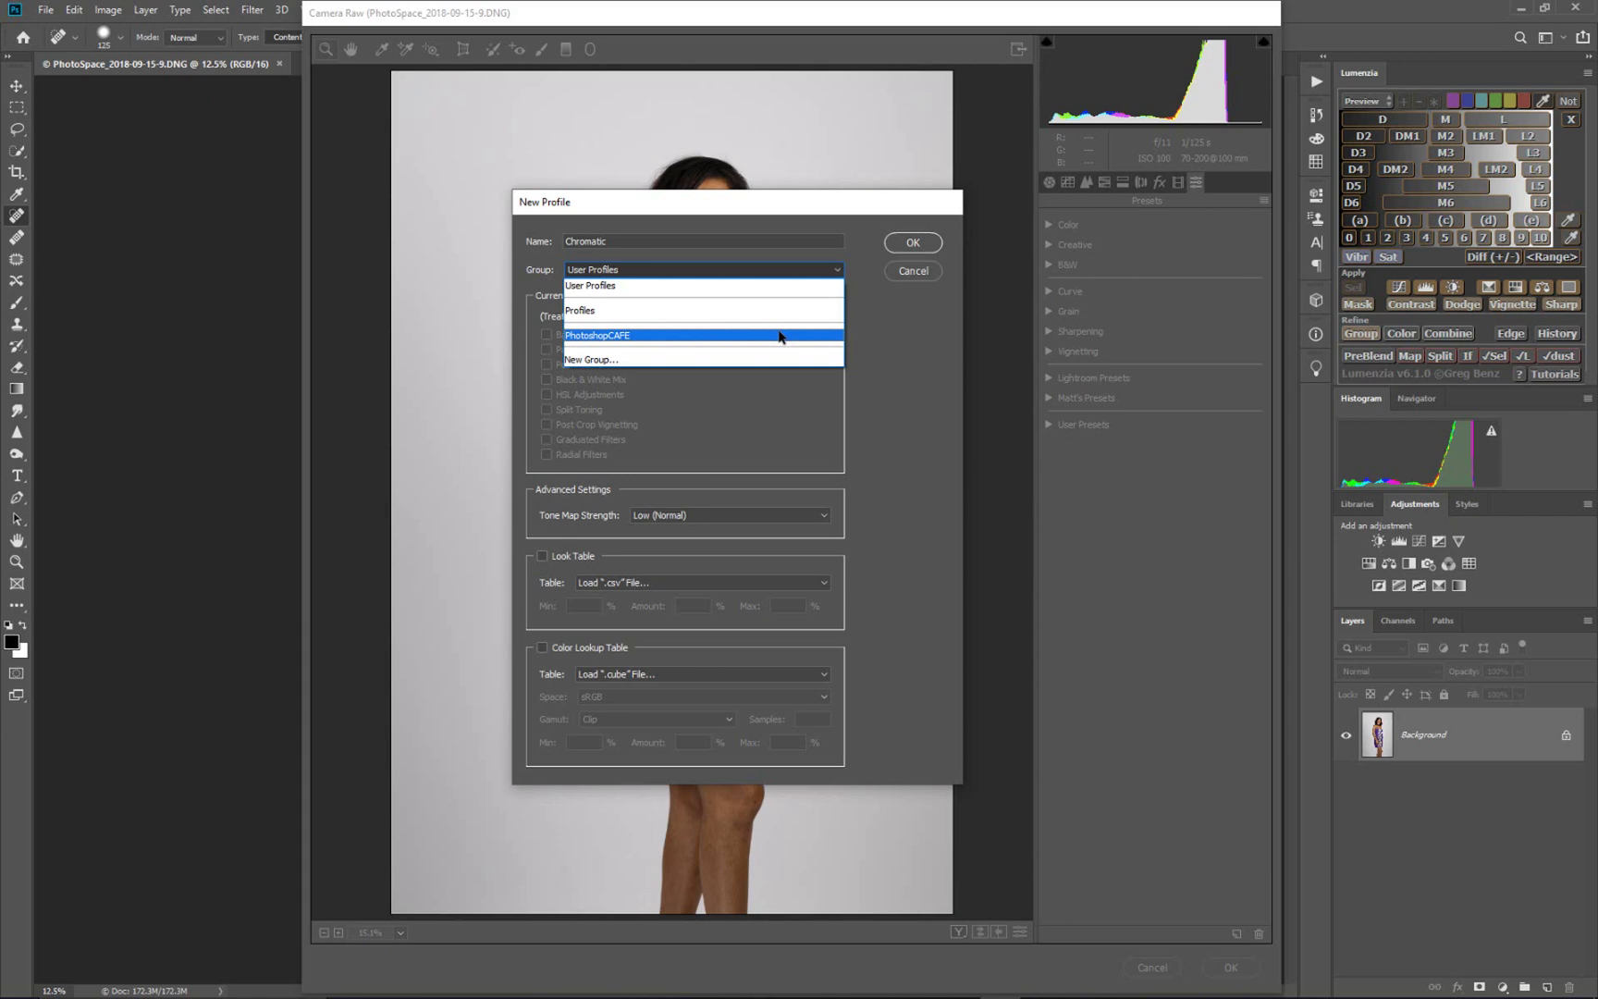
left_click(755, 359)
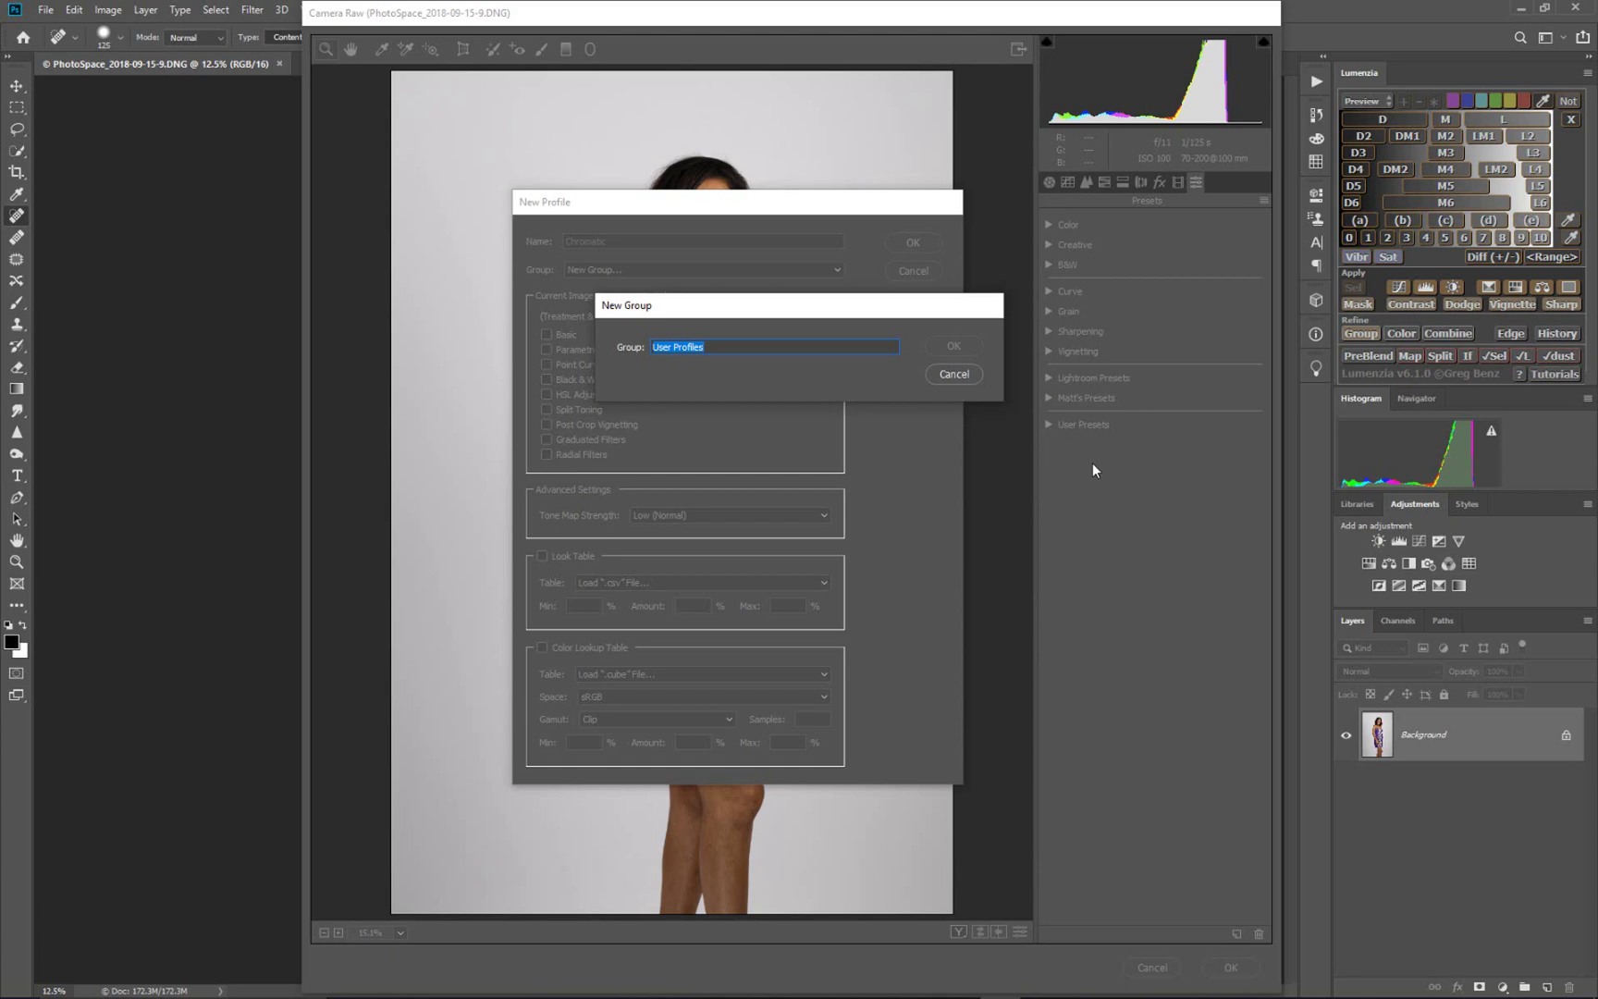
type("Cinematic Filters")
left_click(950, 347)
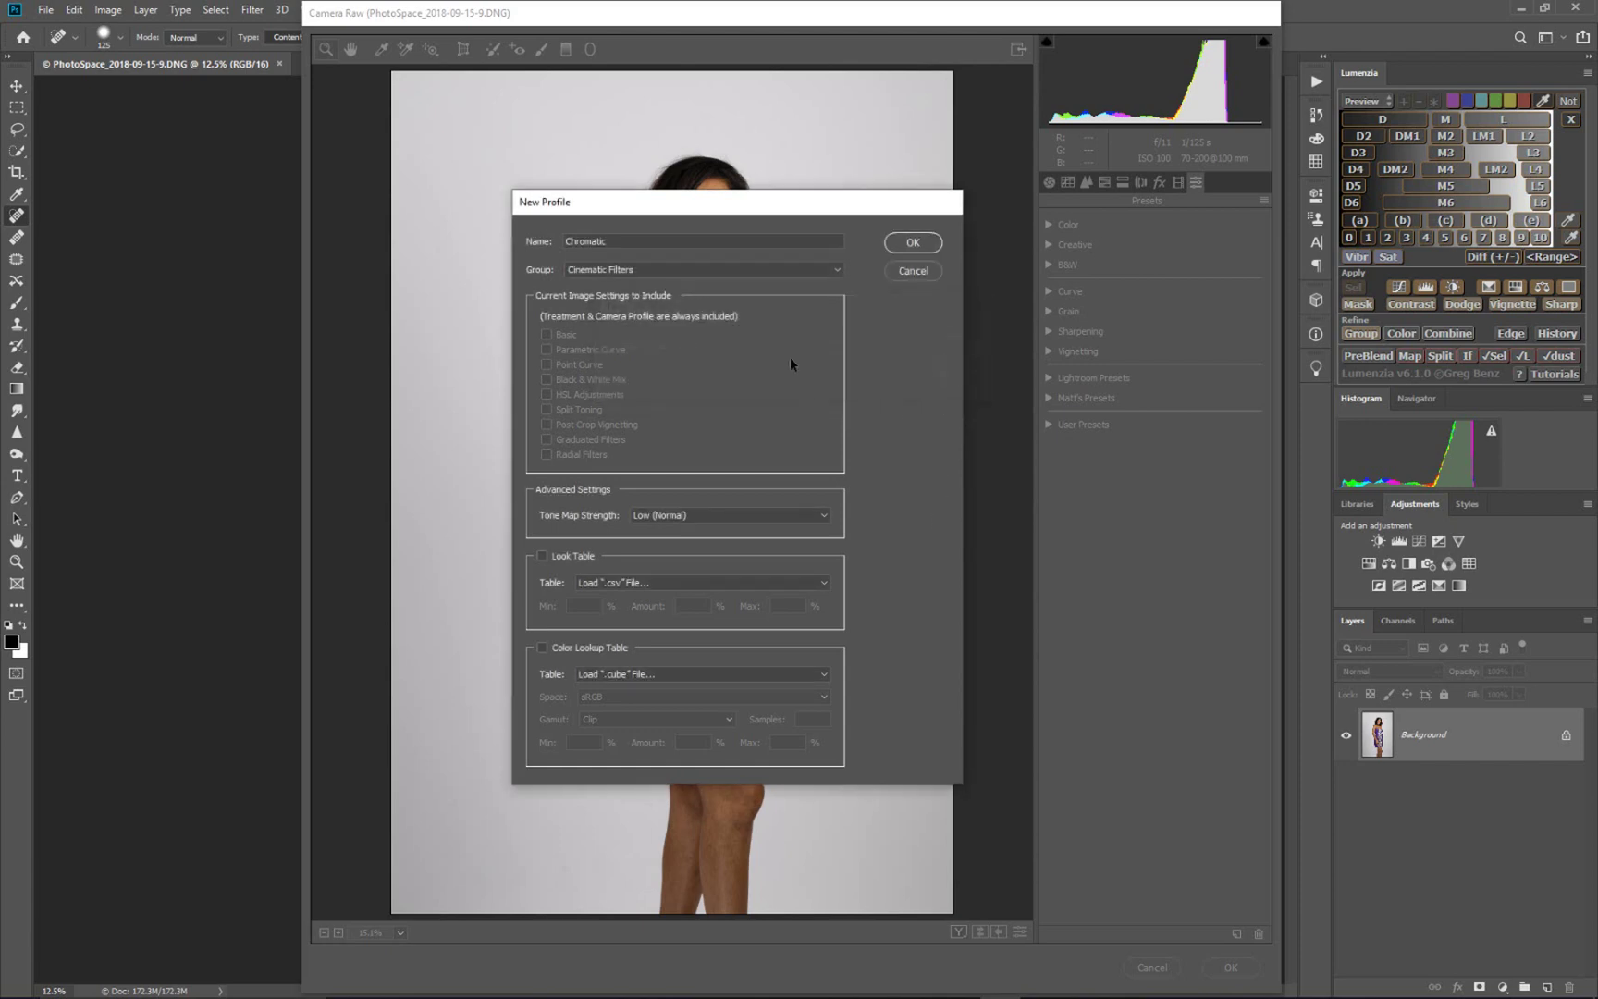
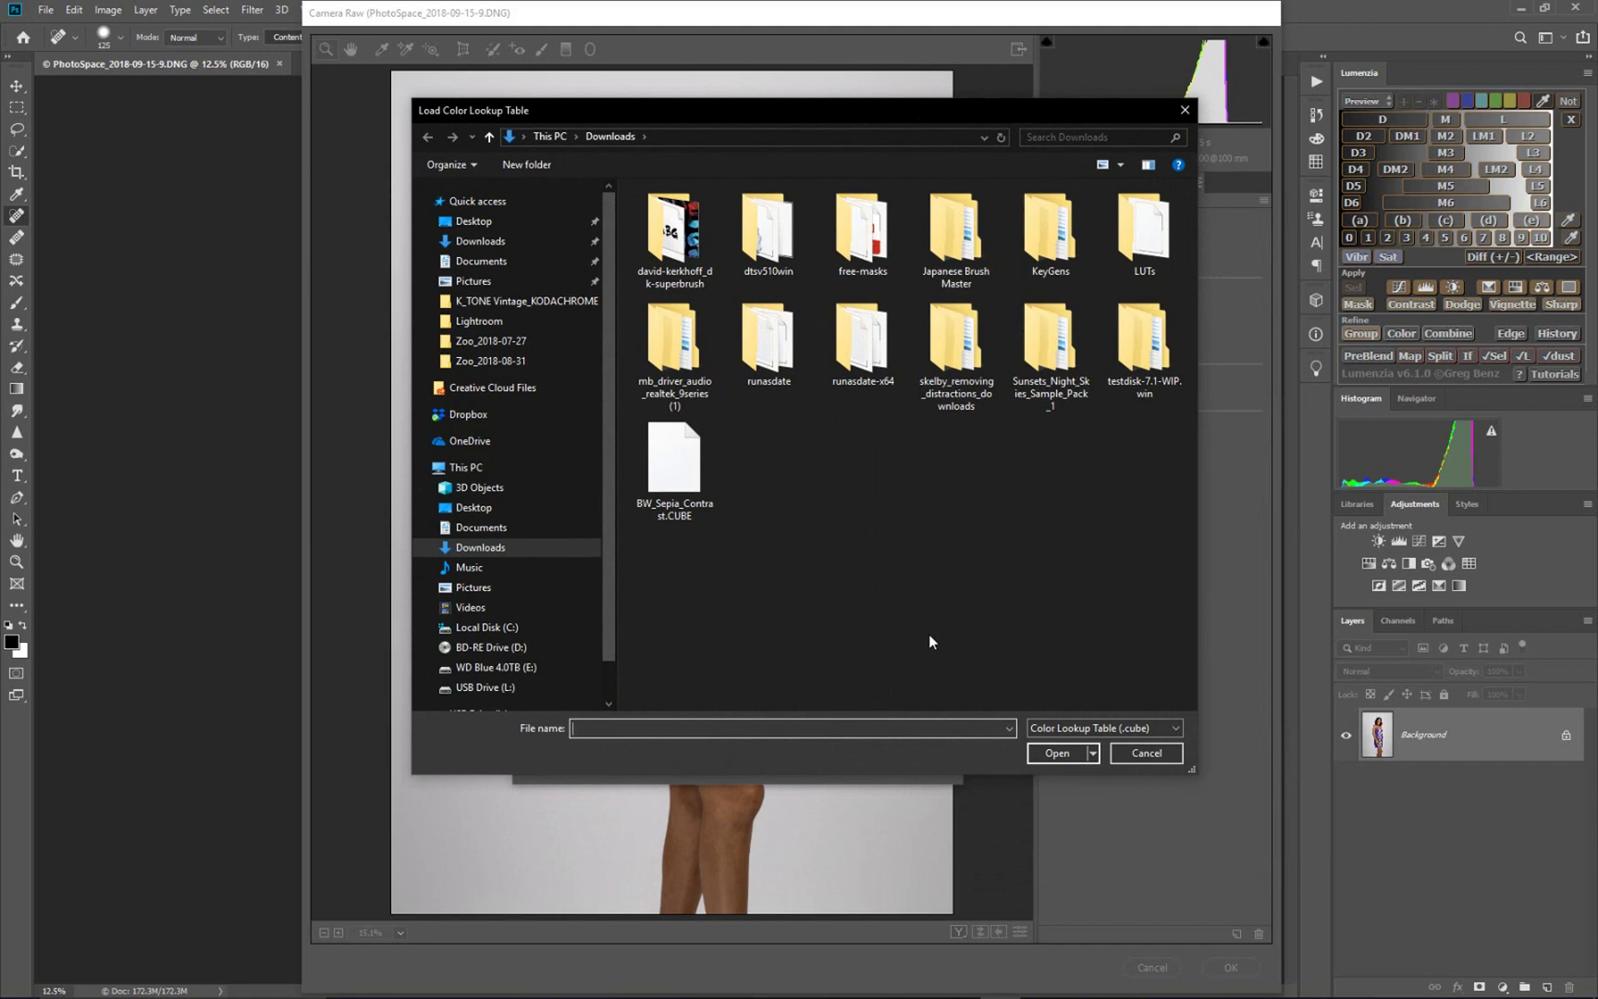
Load NOAMKROLL_CHROMATIC.cube from the LUTs folder in Downloads as the color lookup table and save the profile.
left_click(428, 547)
left_click(468, 574)
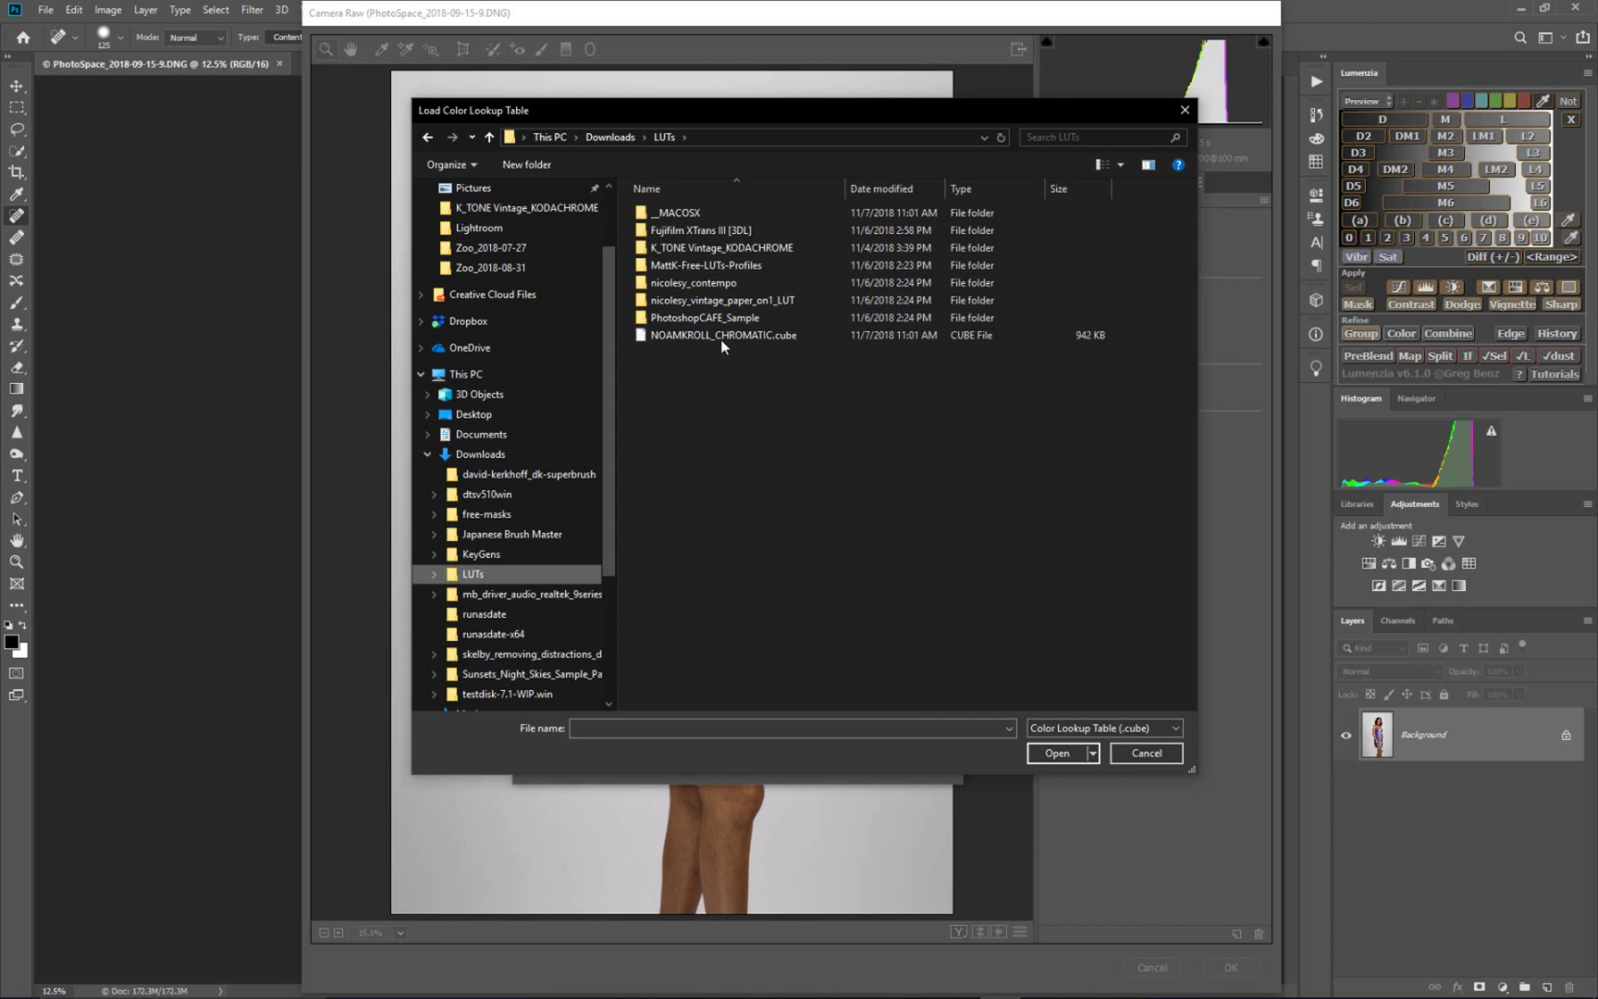
left_click(722, 335)
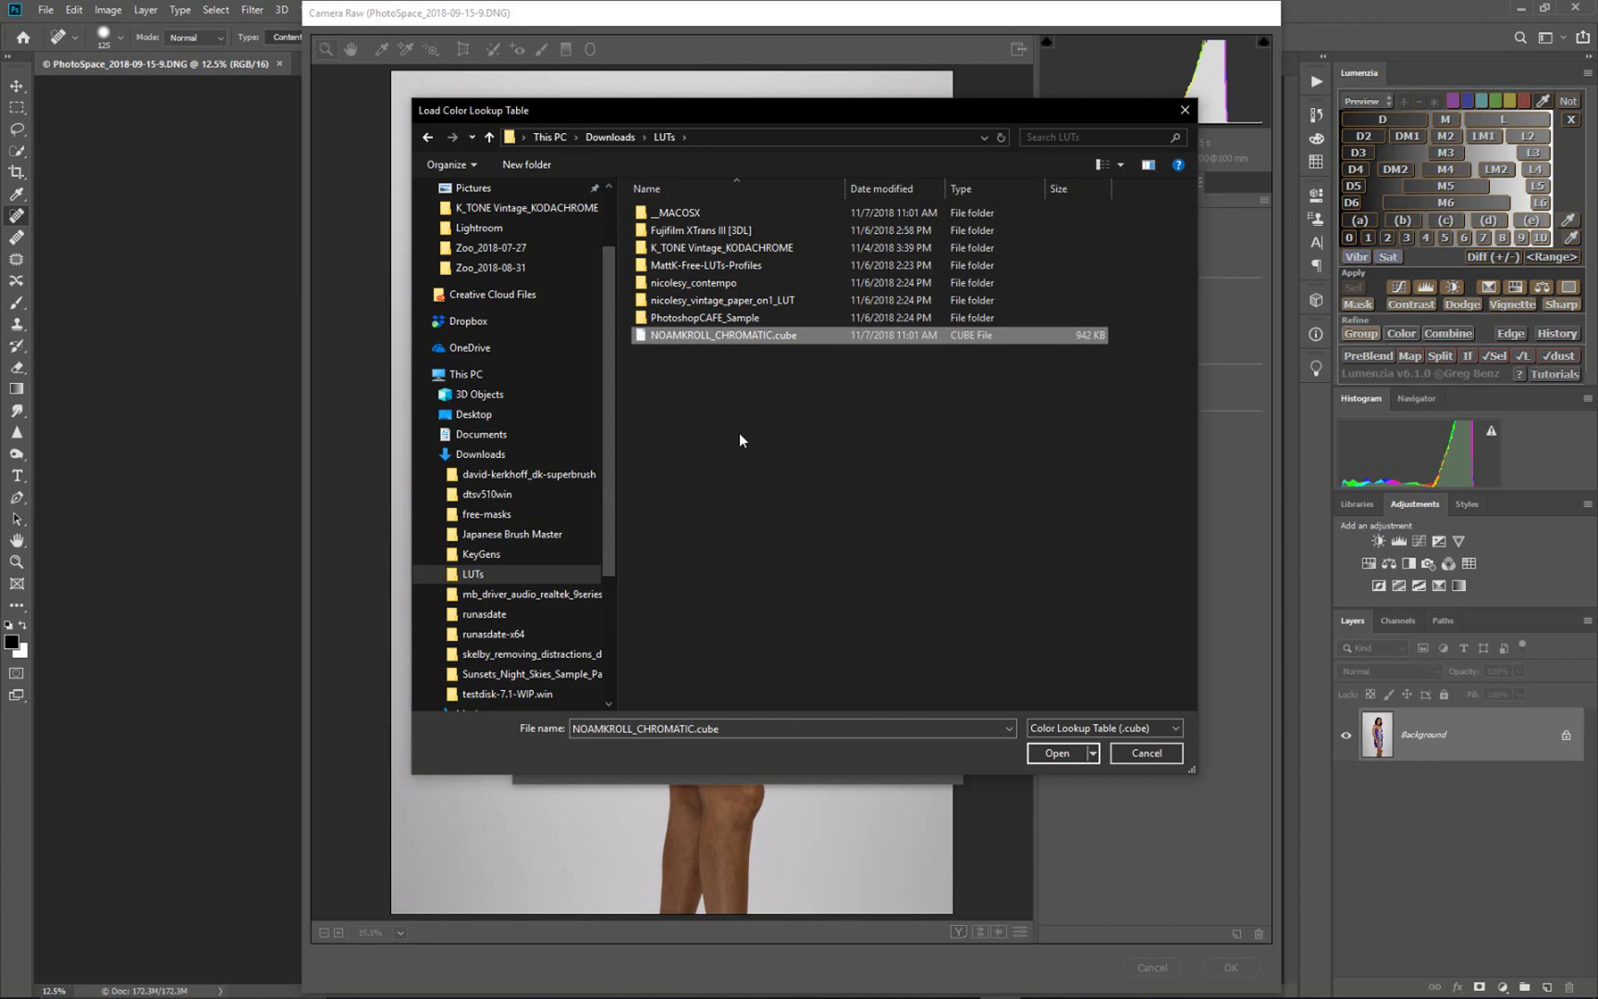
left_click(1045, 755)
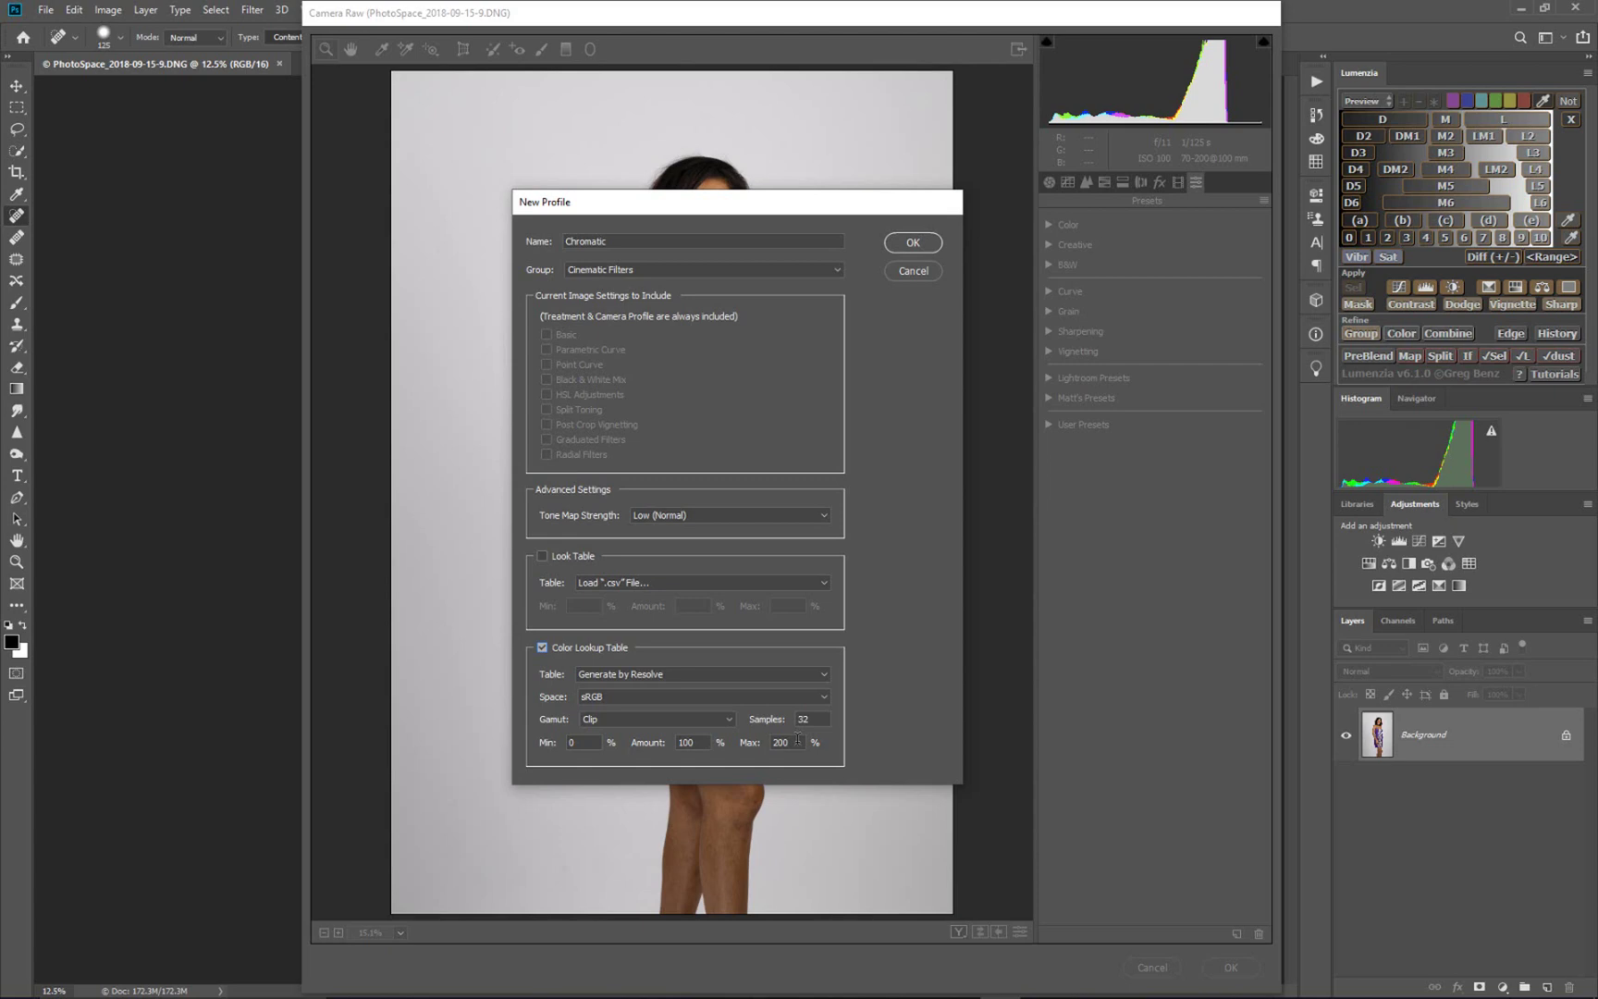
left_click(797, 739)
left_click(911, 243)
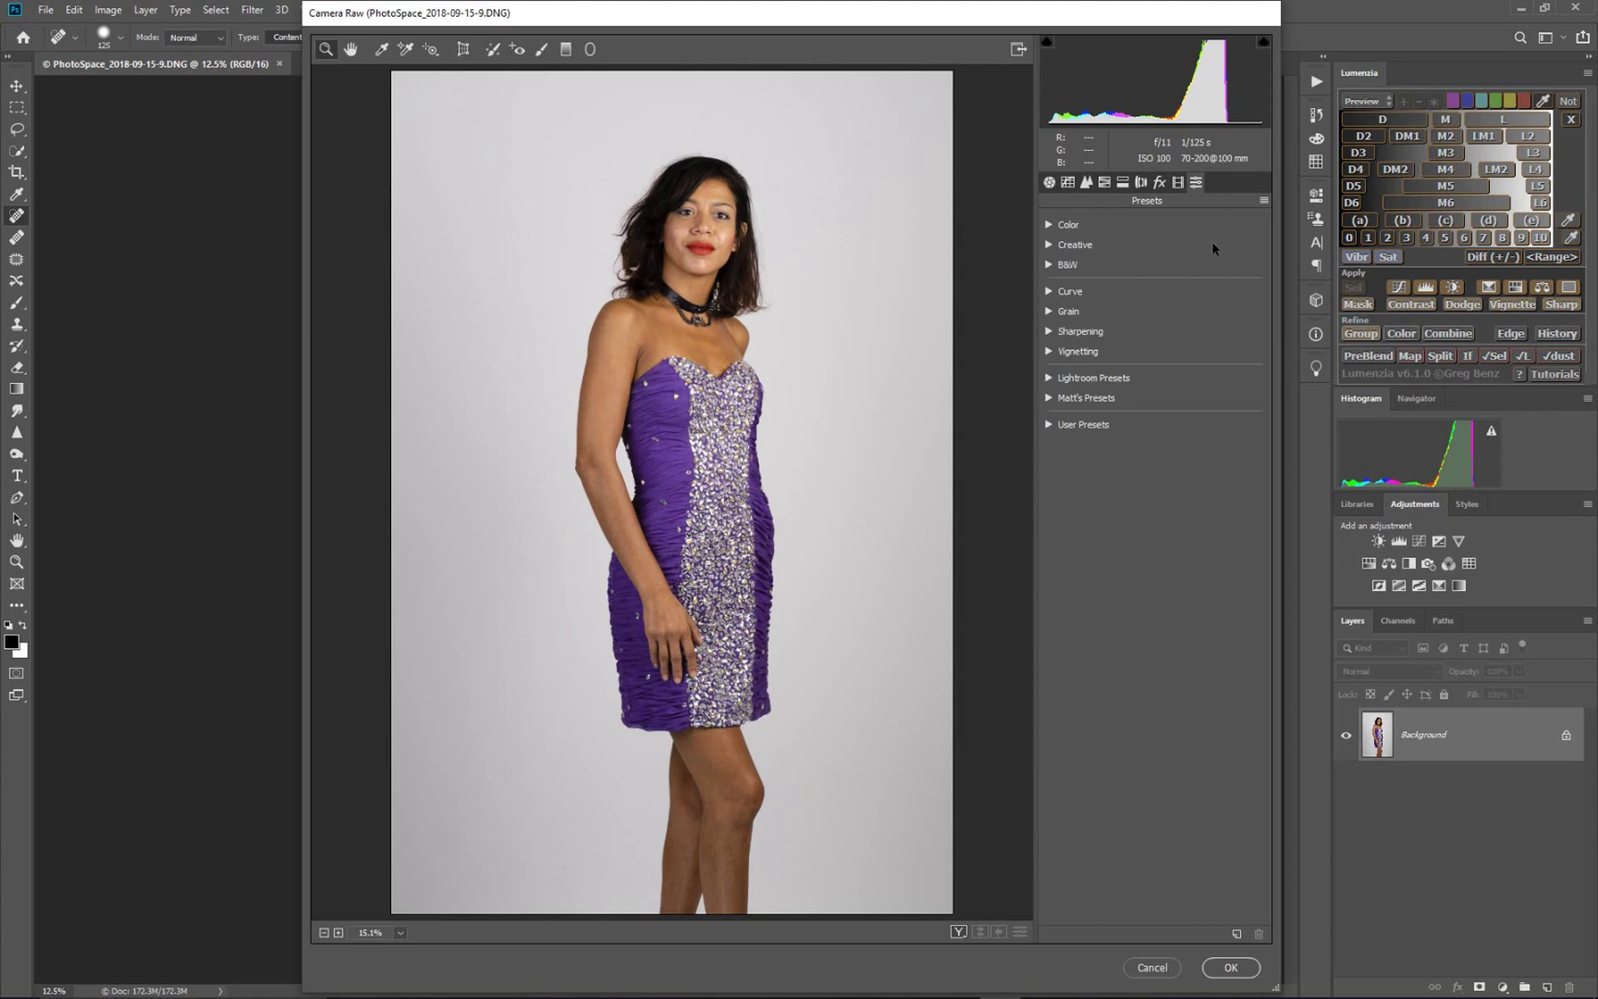
Preview the Chromatic profile in the Cinematic Filters group of the profile browser, without applying it.
left_click(1048, 182)
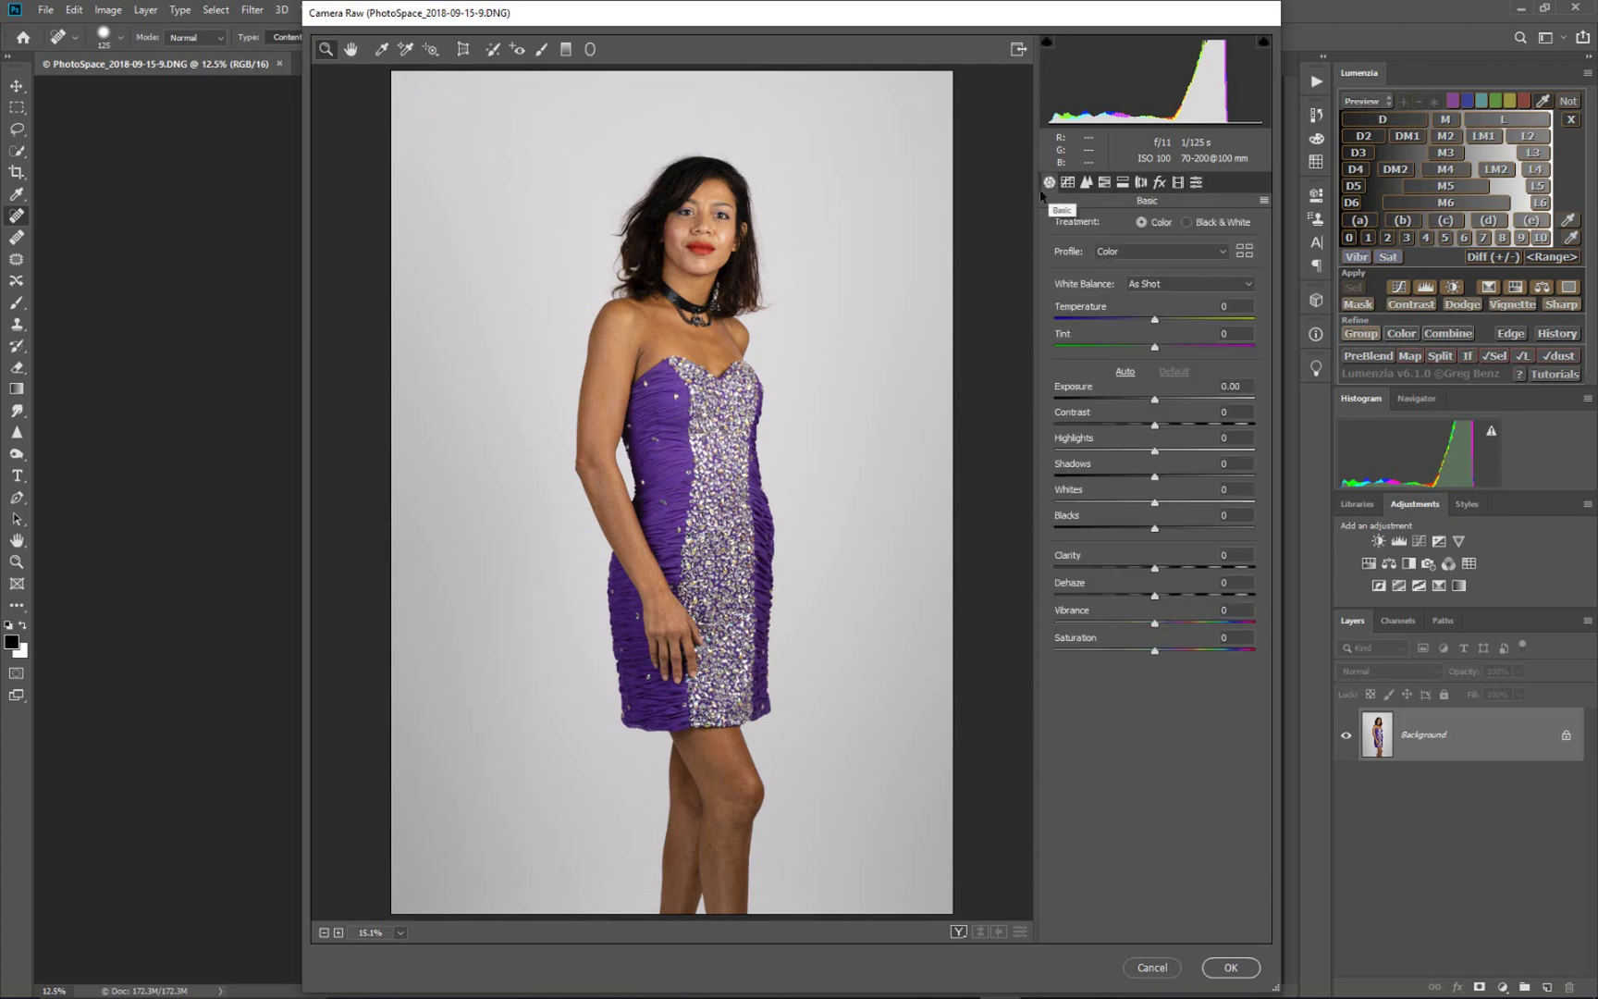
left_click(1244, 250)
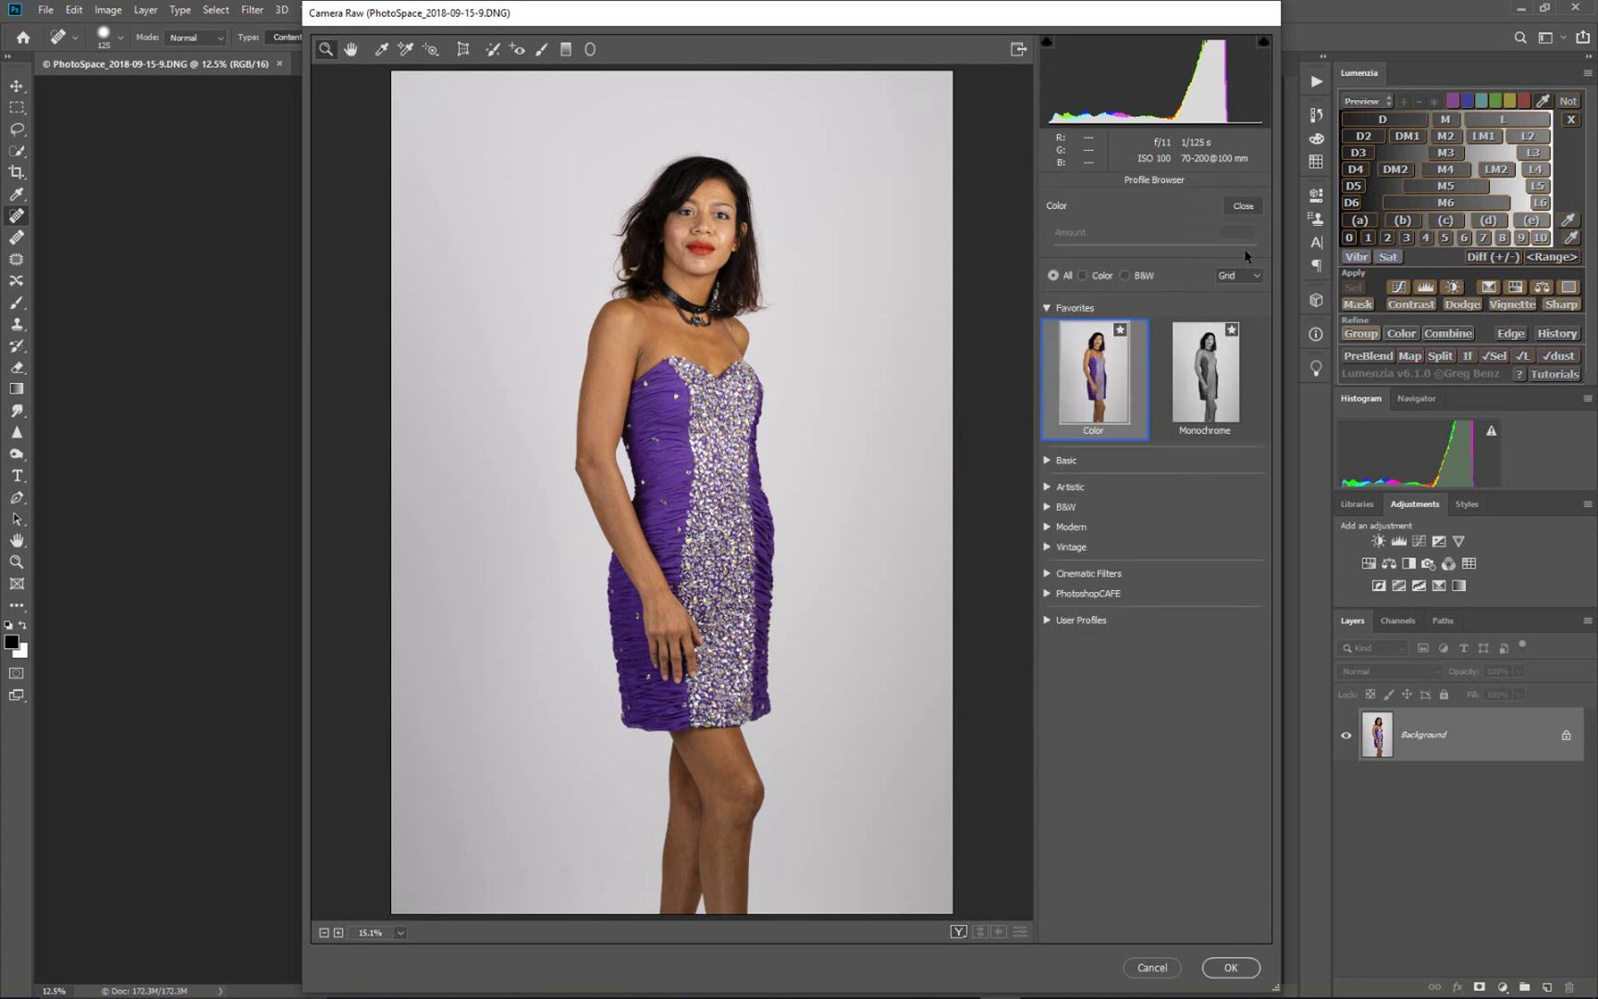
left_click(1048, 574)
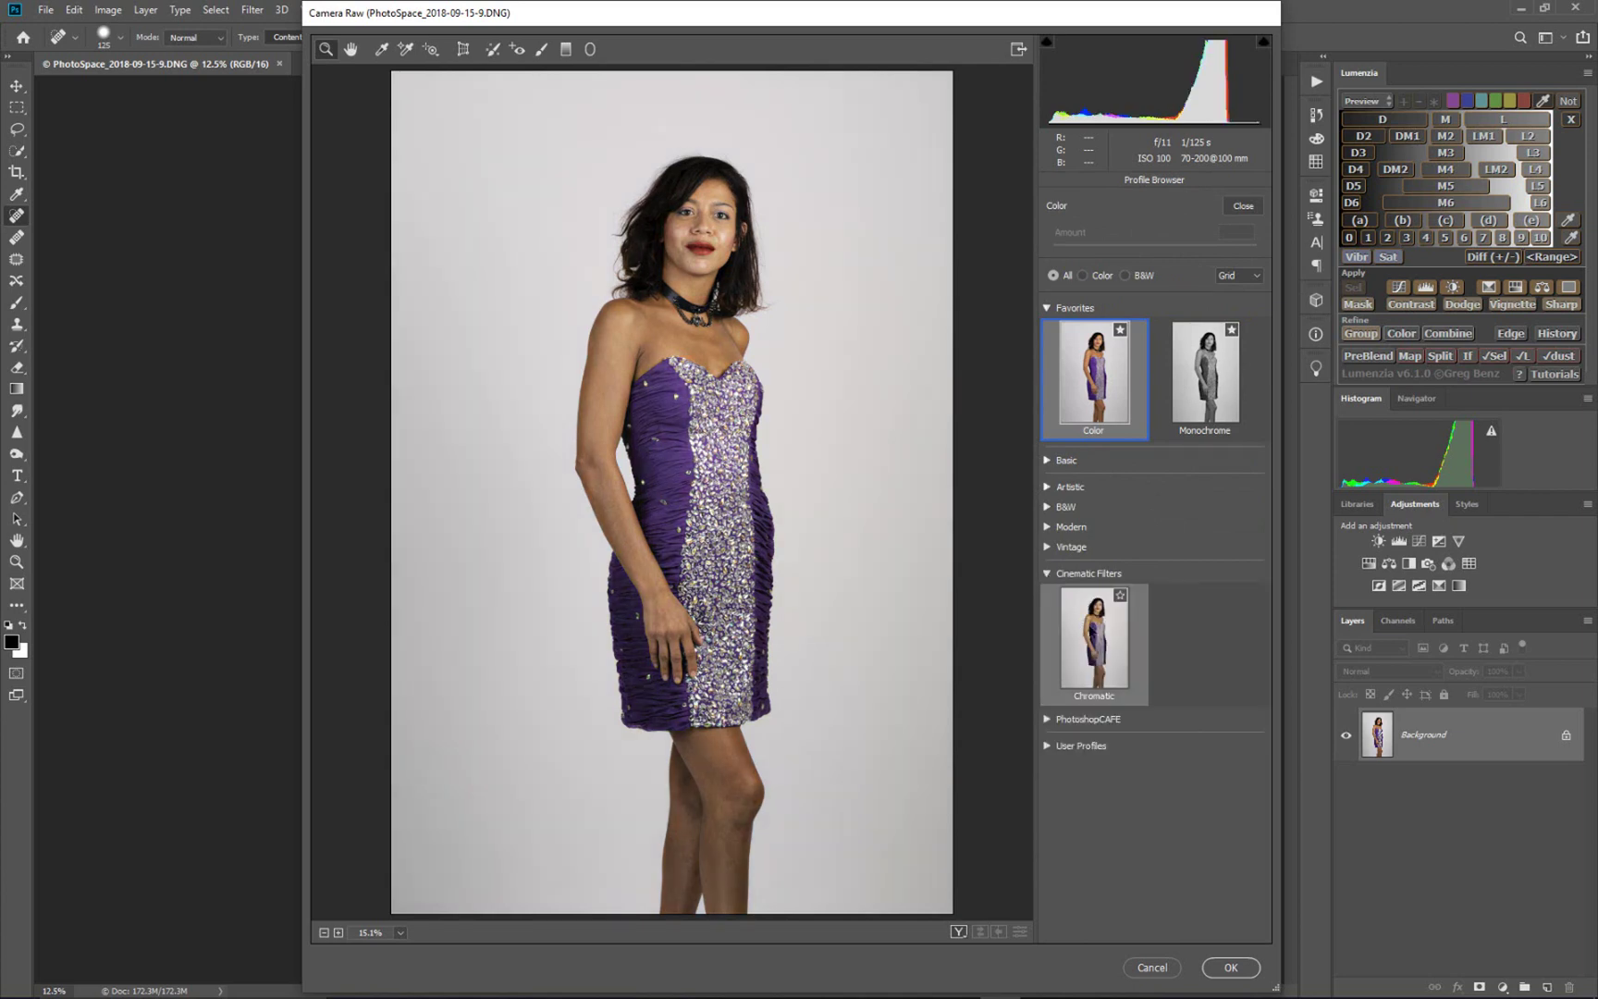
left_click(1048, 574)
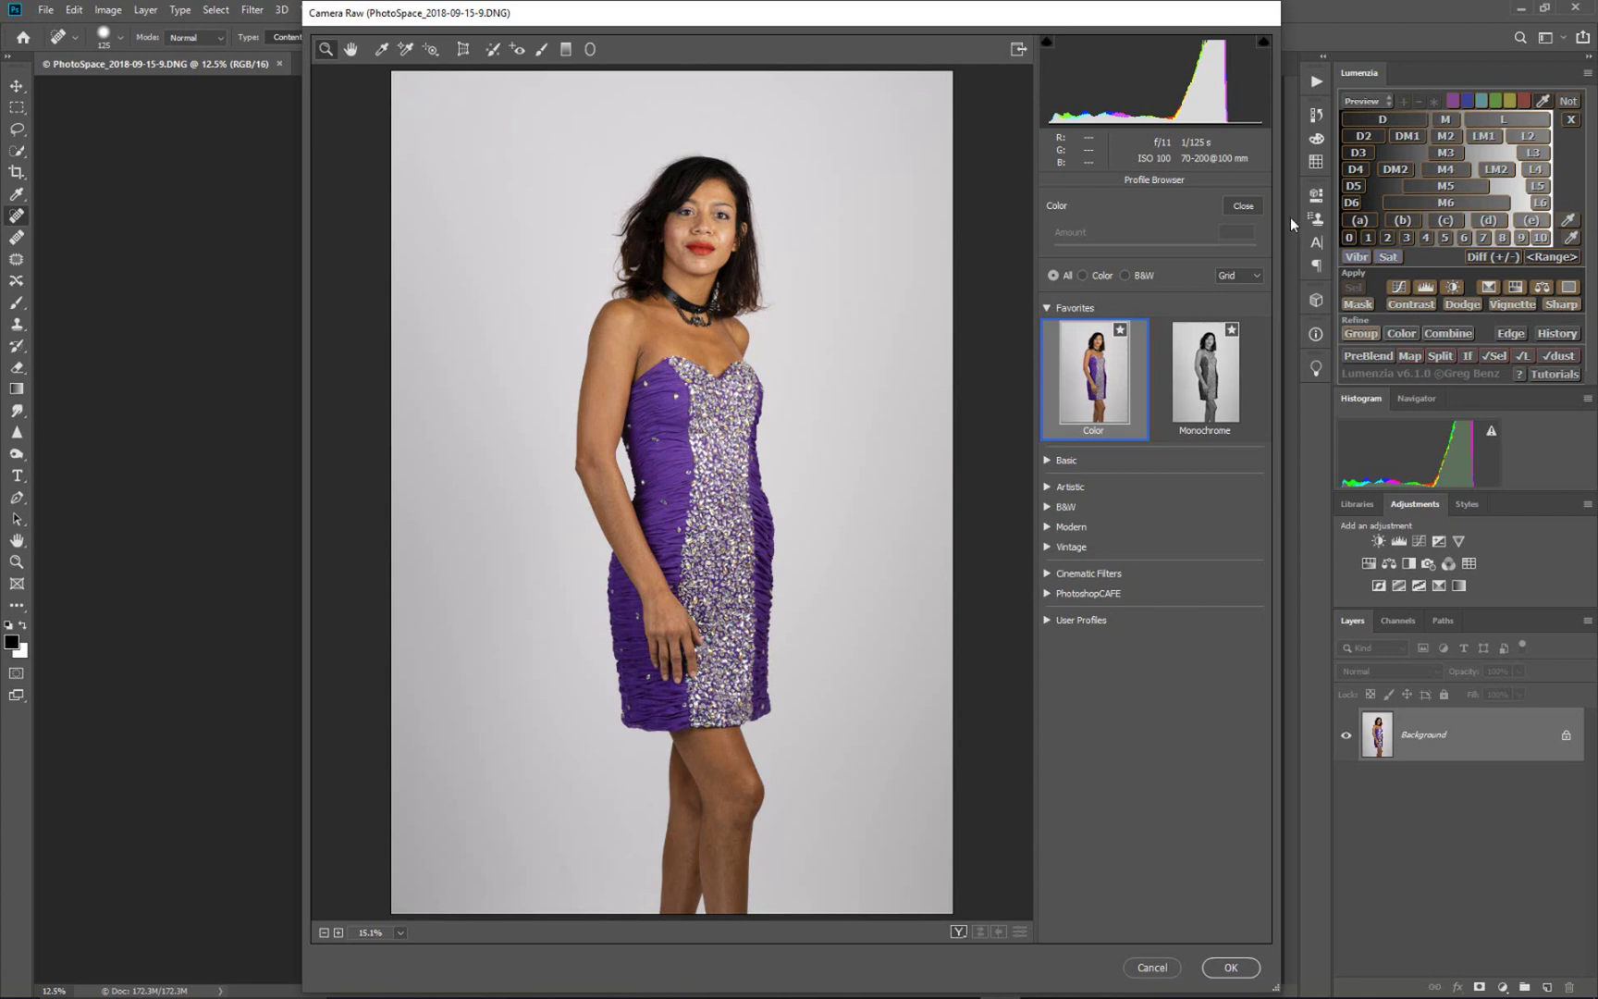
left_click(1243, 206)
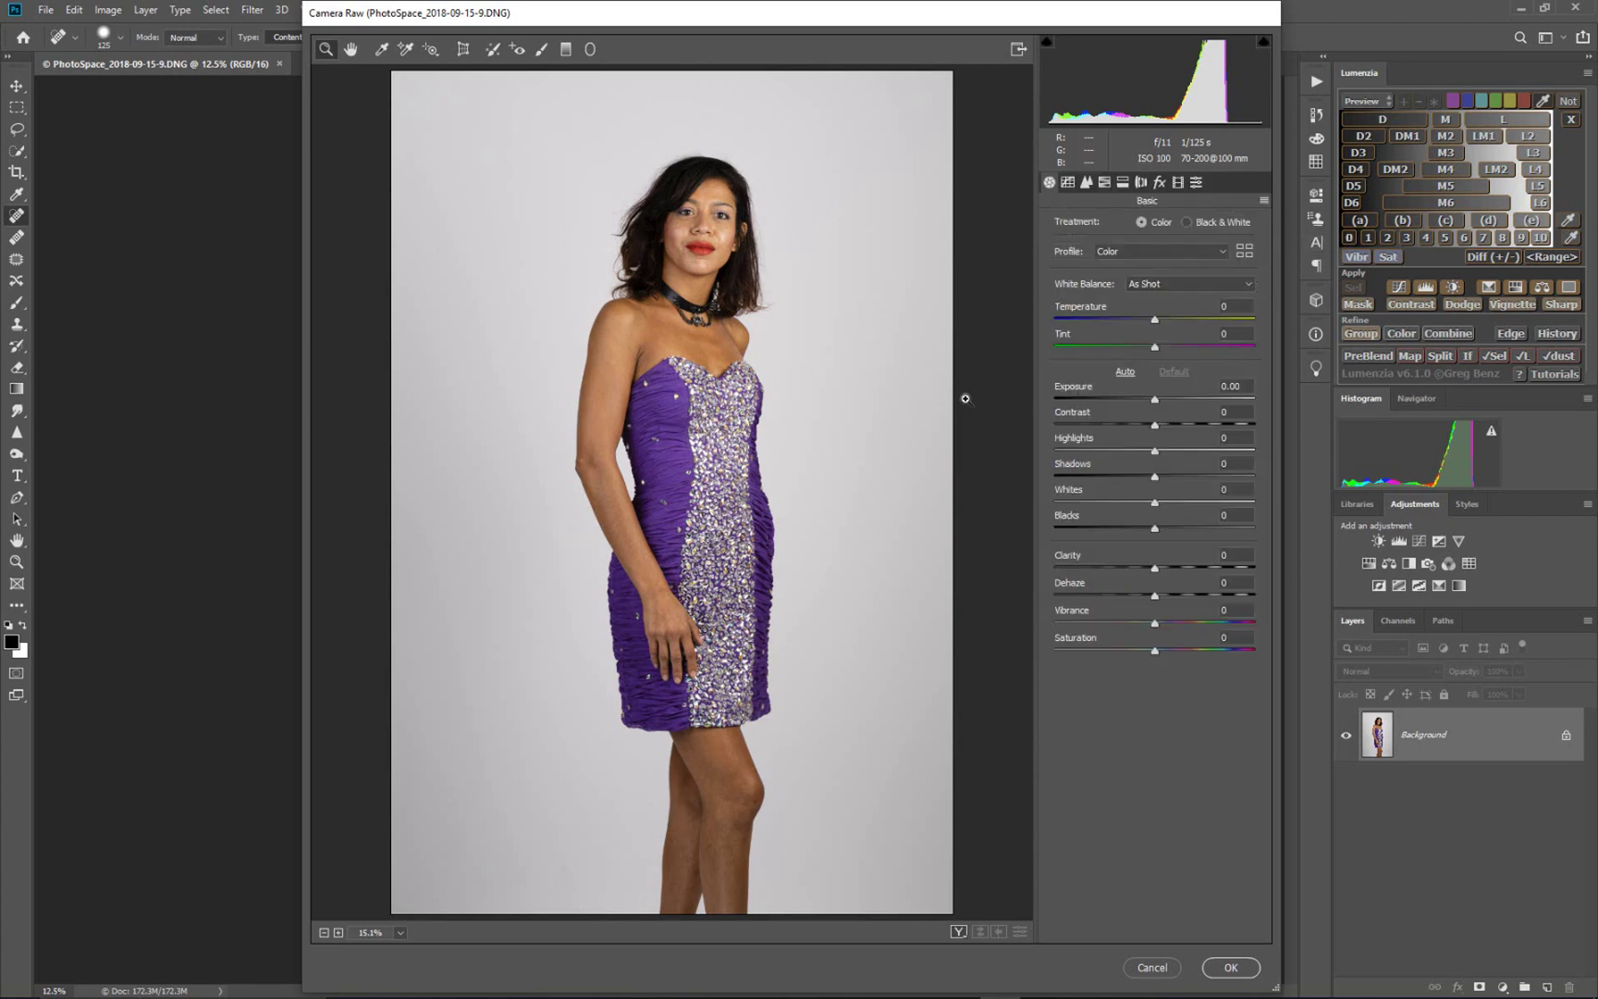
Start another new profile named Sepia_Contrast and assign it to the Cinematic Filters group.
left_click(1196, 183)
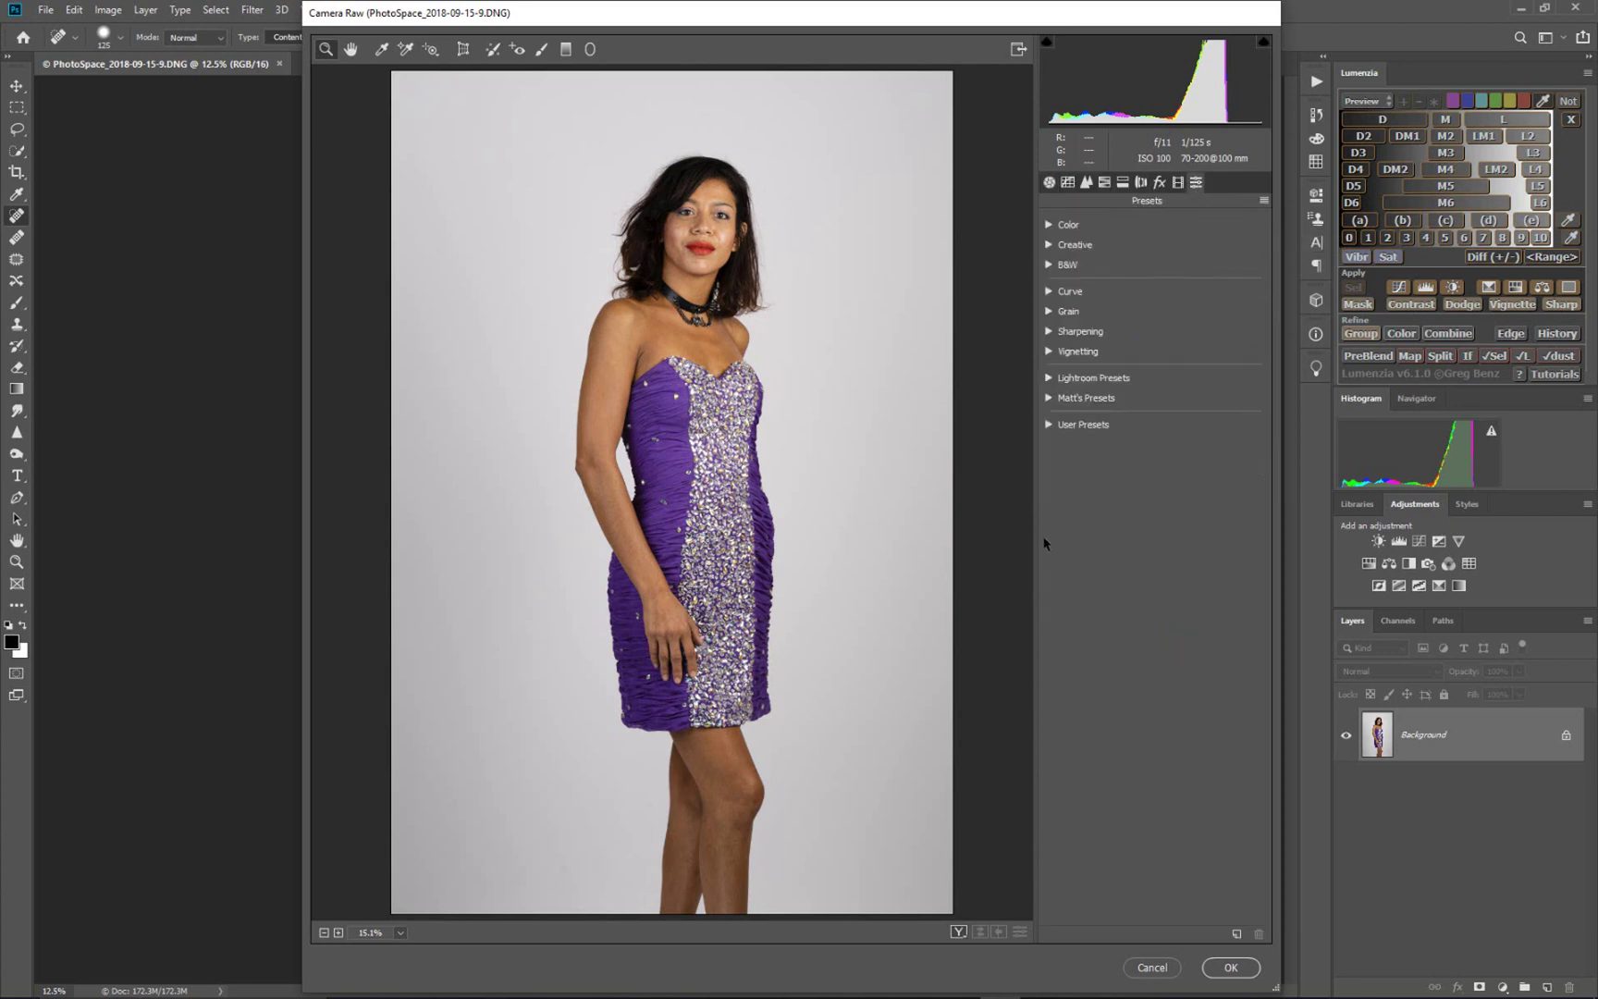
key("alt")
left_click(1237, 934, "alt")
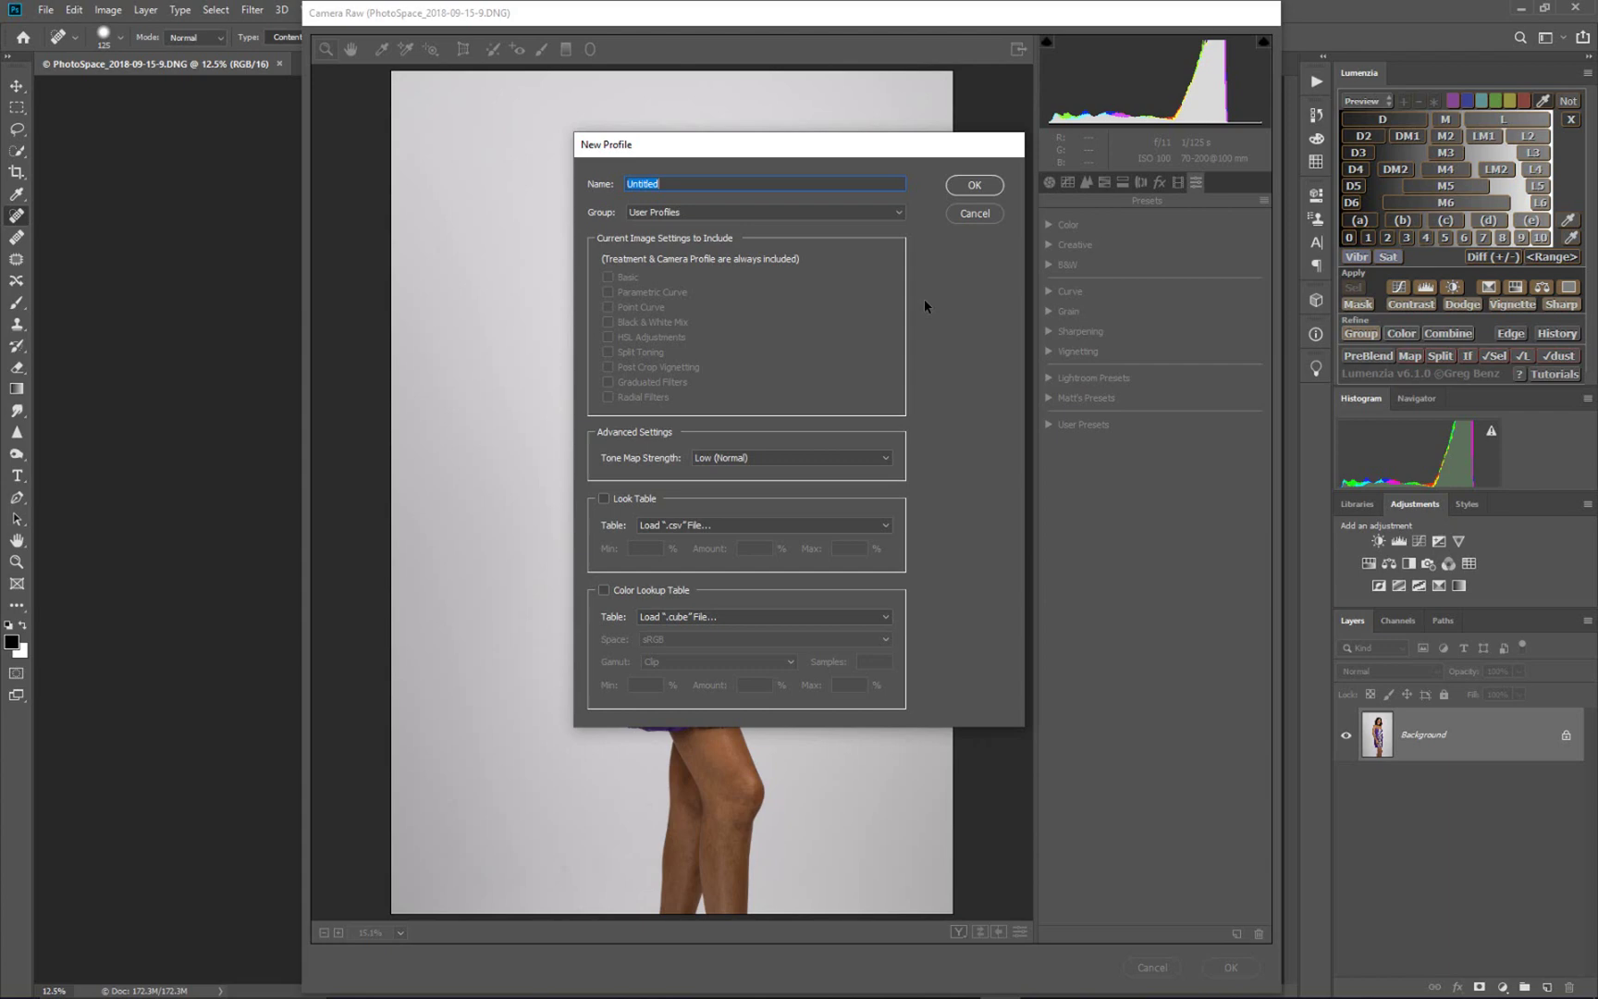
type("Sepia_Contrast")
left_click(899, 212)
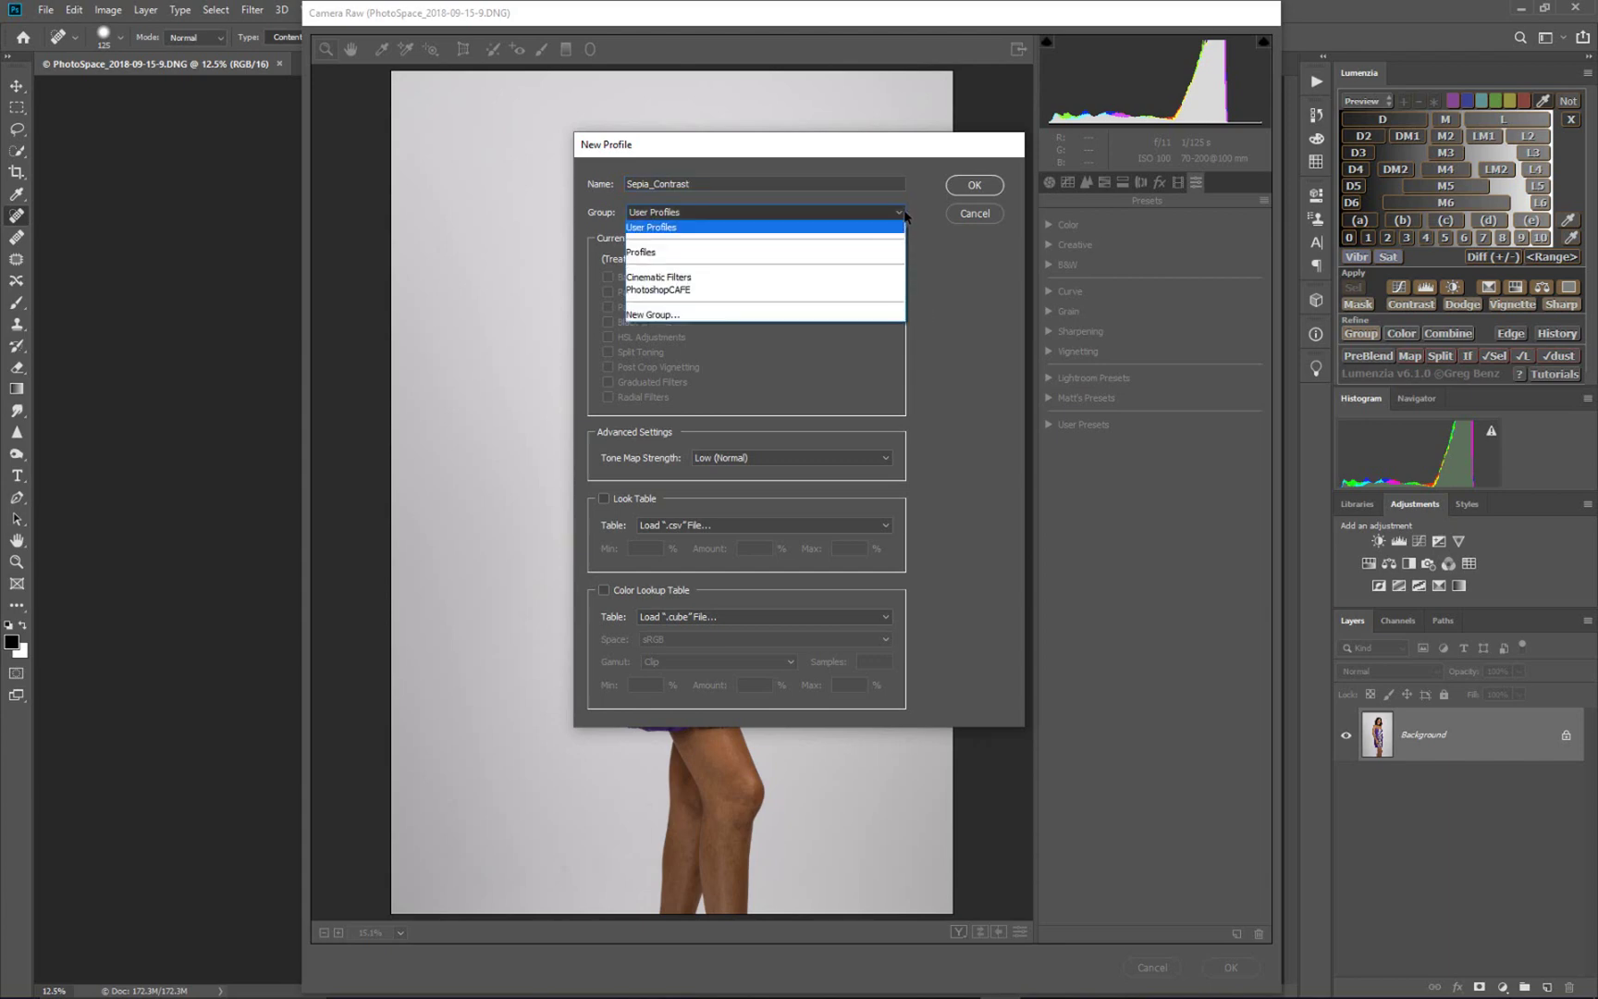
left_click(748, 278)
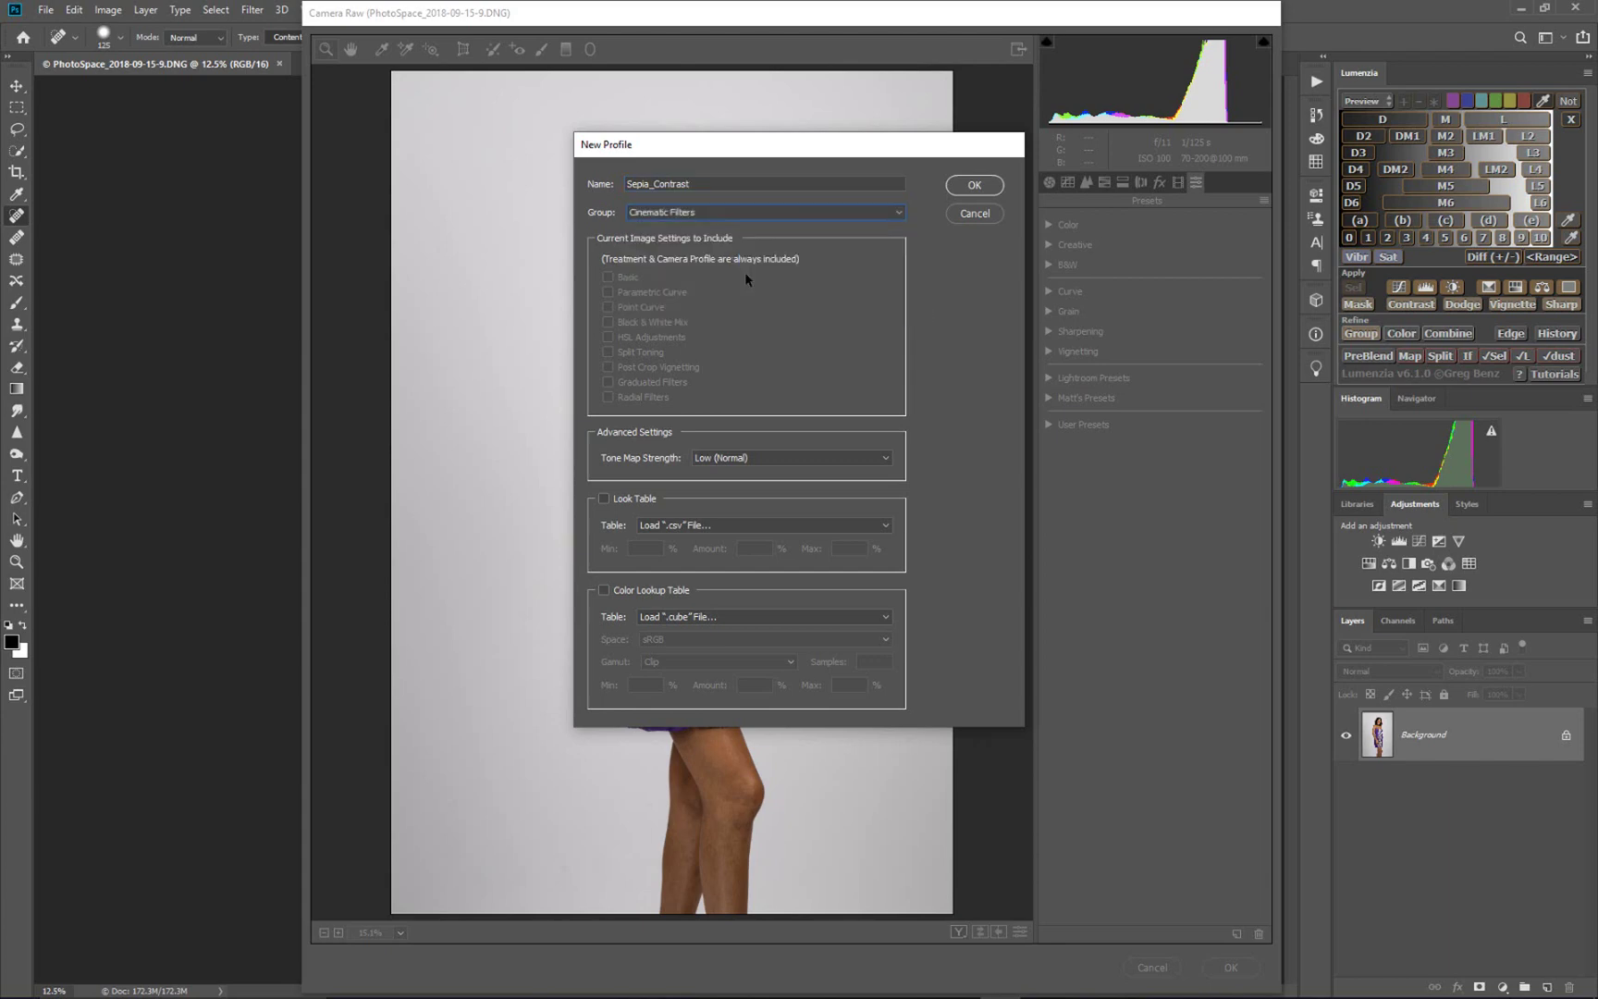
Load BW_Sepia_Contrast.CUBE from the Downloads folder as the color lookup table for the new profile.
left_click(604, 591)
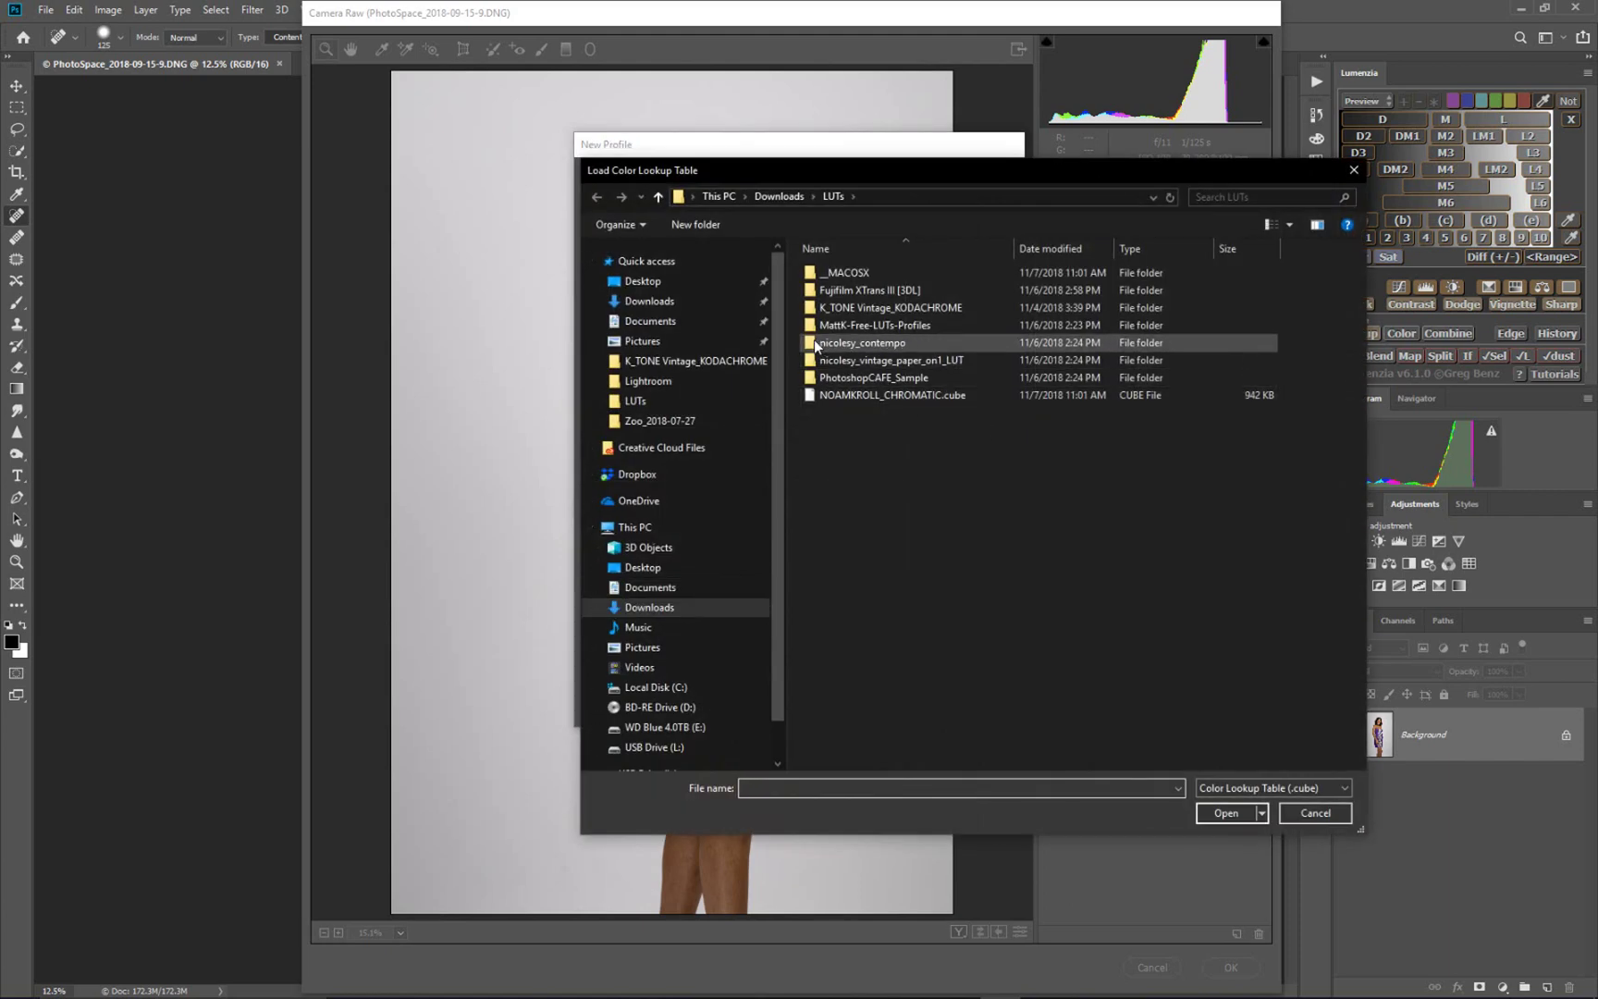
left_click(671, 608)
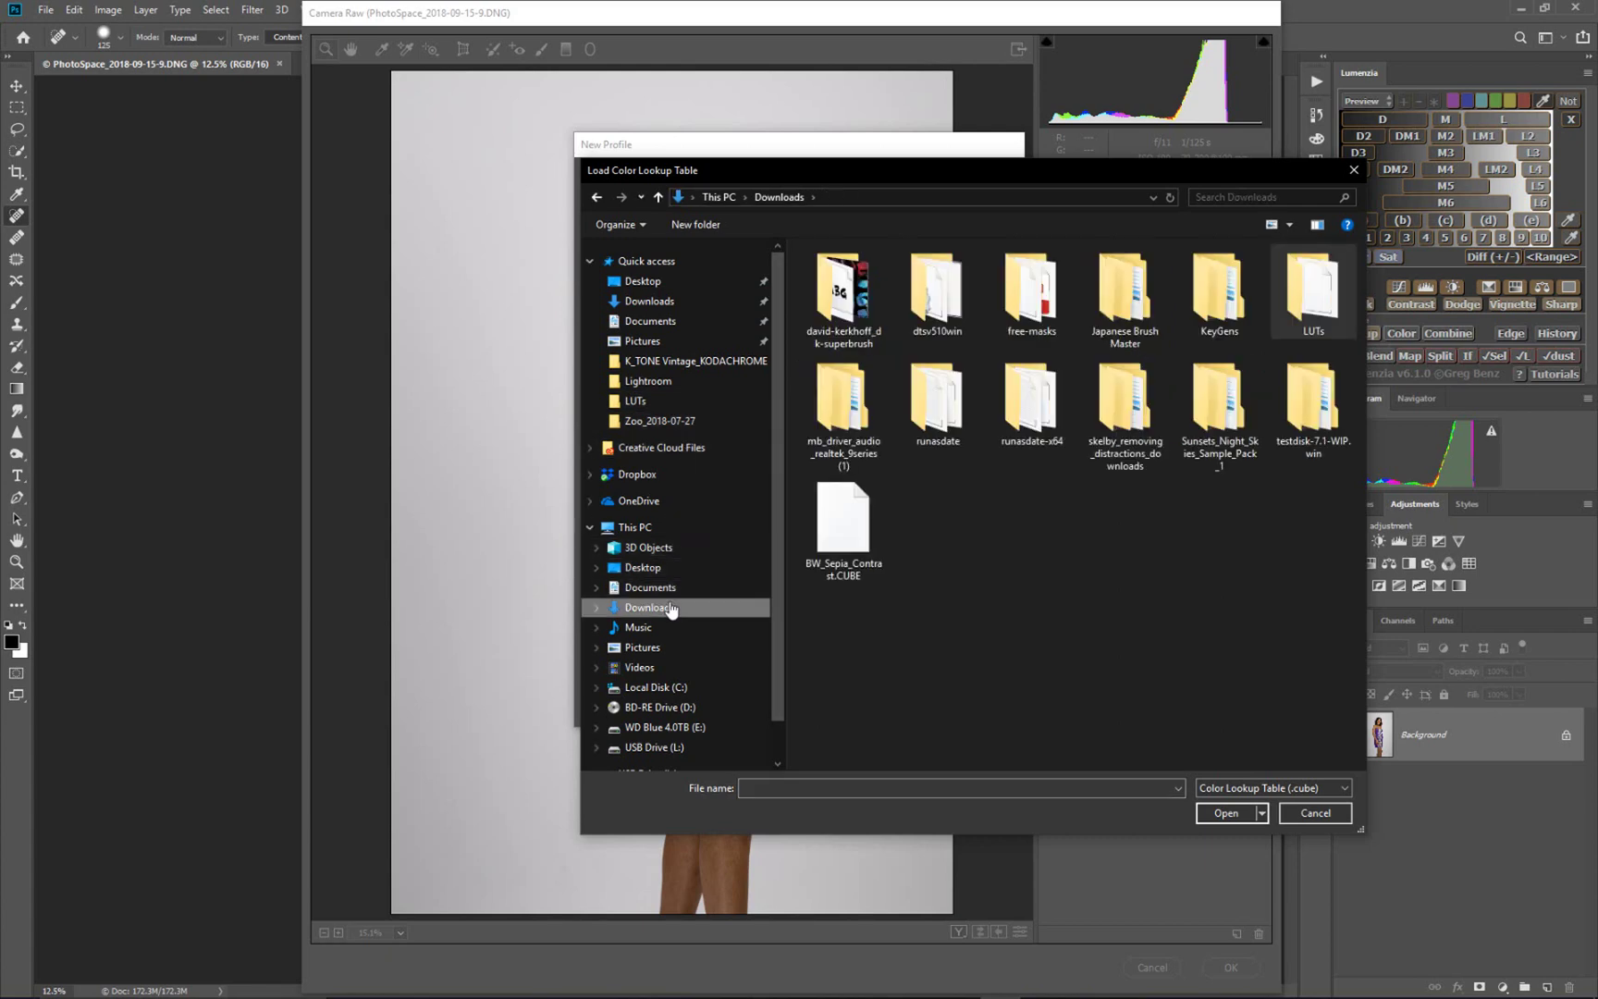
left_click(844, 561)
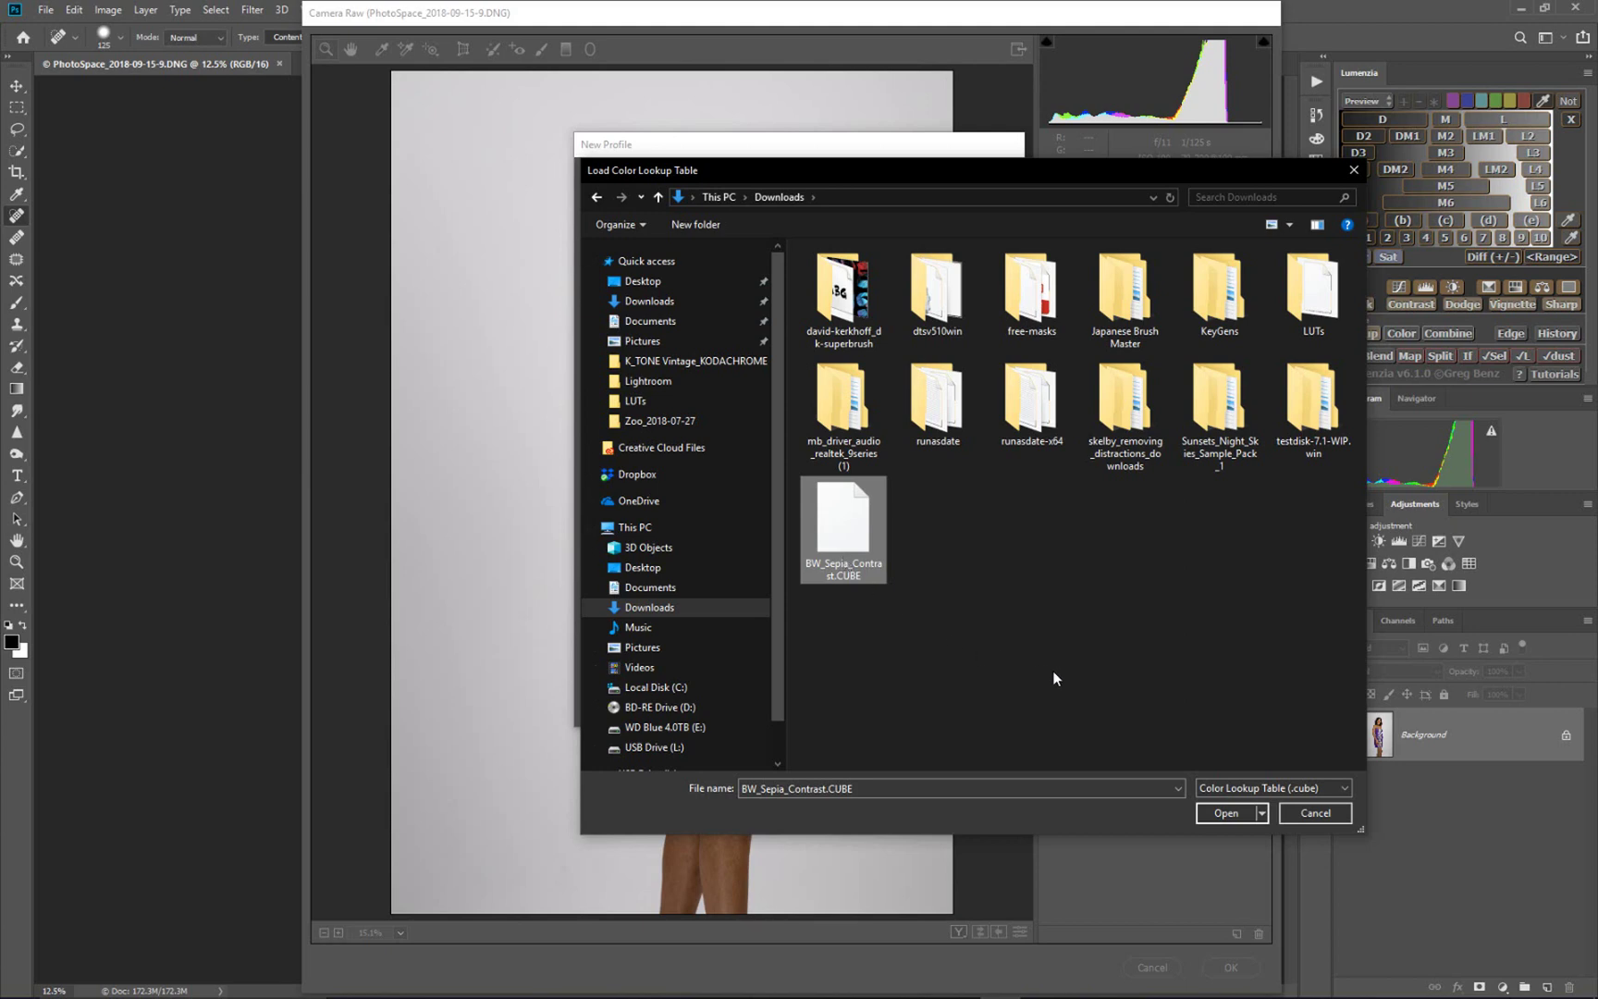
left_click(1221, 810)
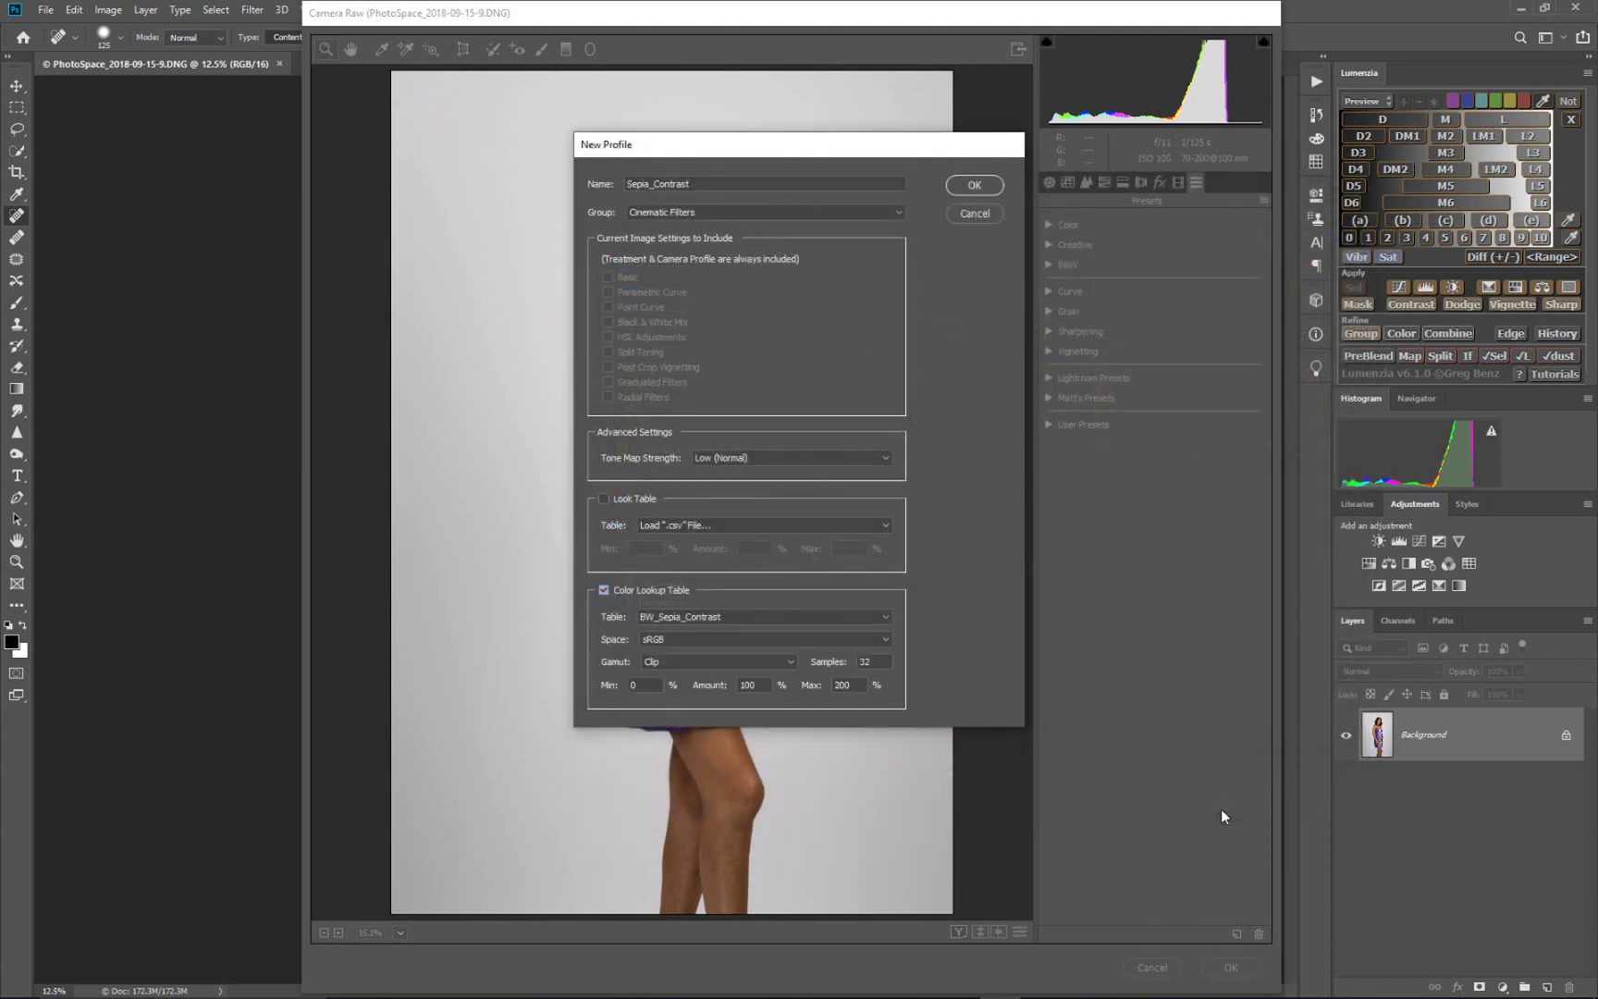
Set the color lookup table's maximum amount to 125% and save the Sepia_Contrast profile.
left_click(859, 685)
type("125")
left_click(973, 184)
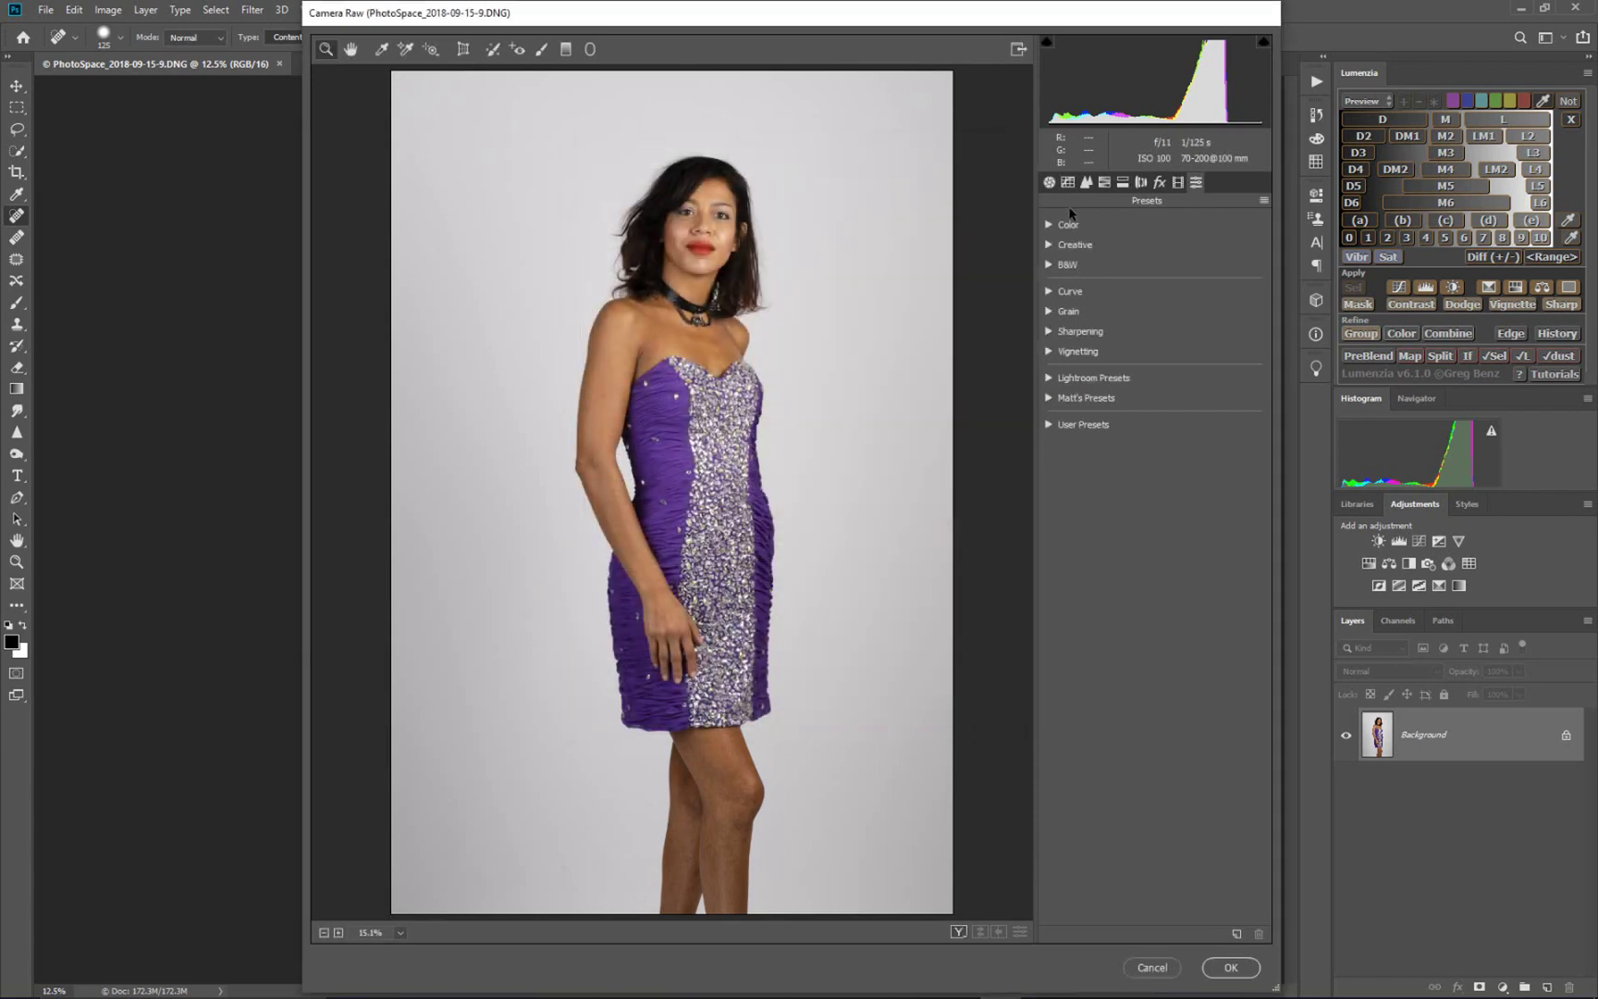
Check the Cinematic Filters group in the profile browser for the new profiles, and close Camera Raw.
left_click(1049, 183)
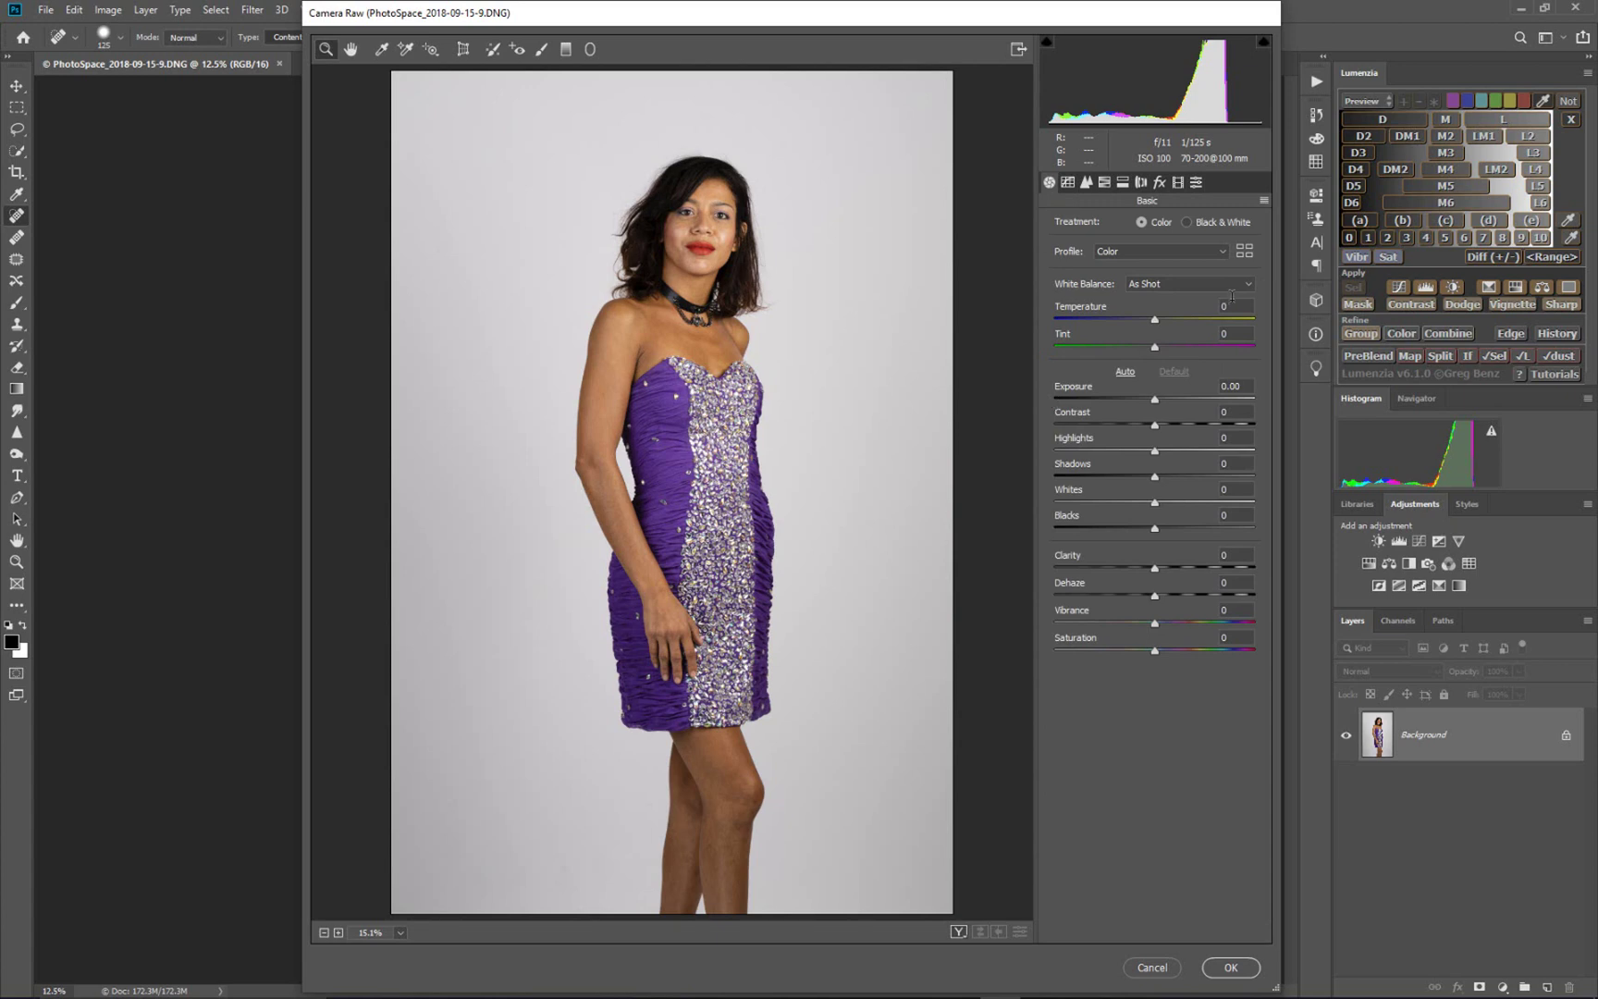
left_click(1245, 251)
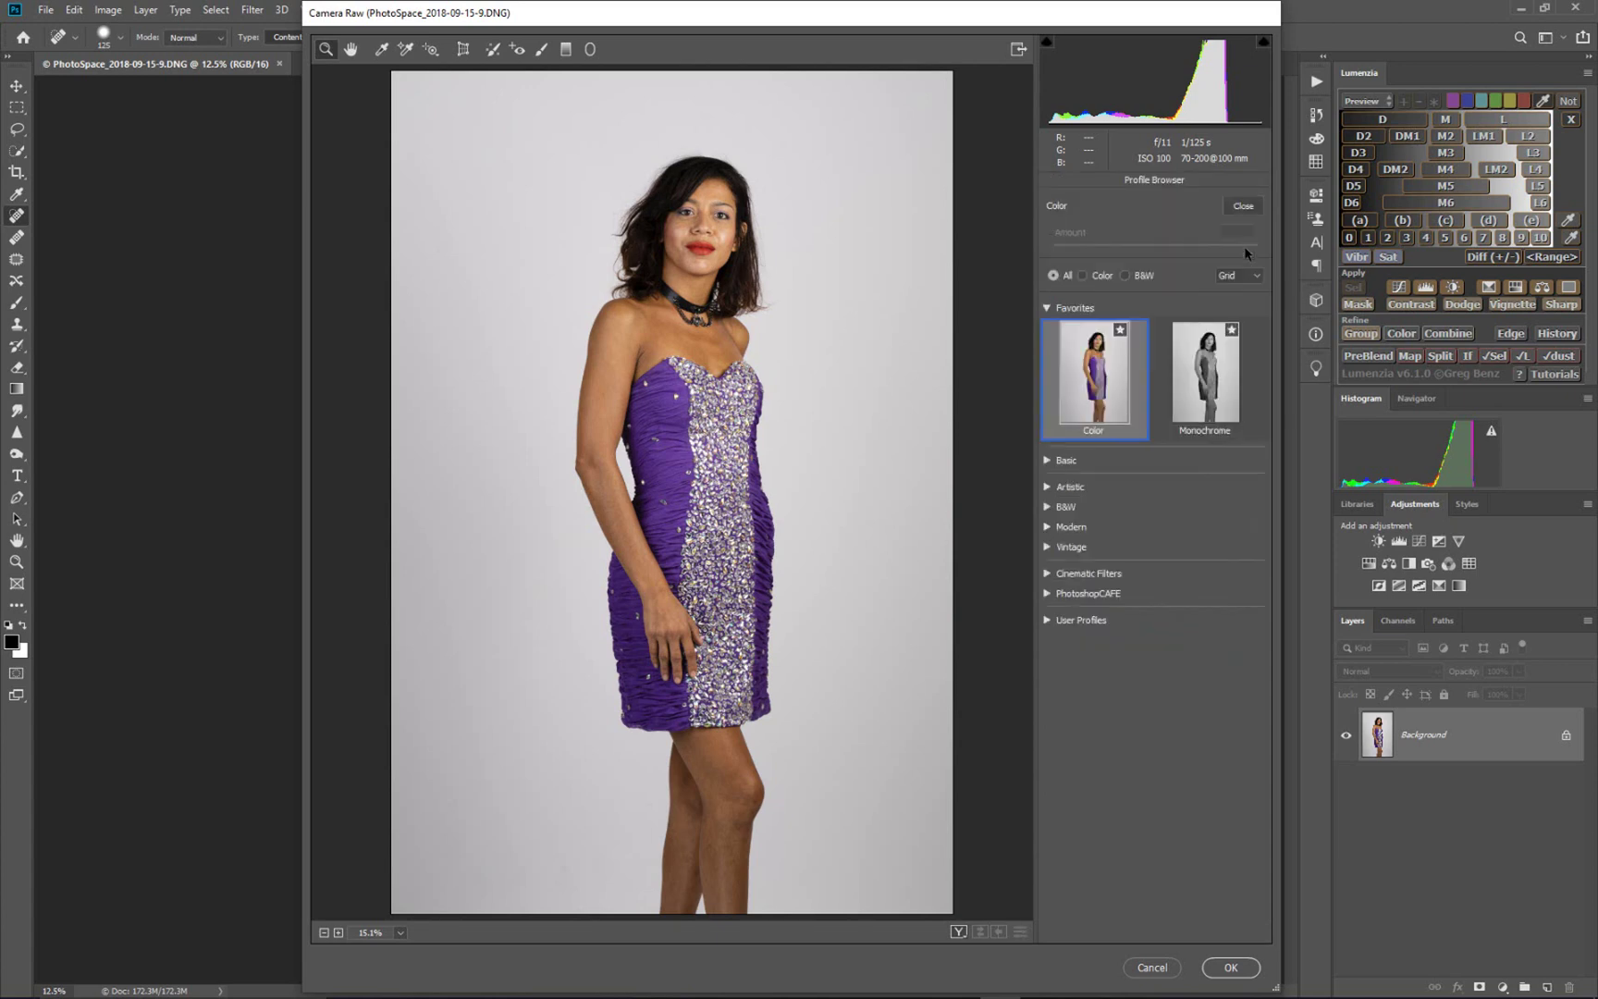
left_click(1049, 577)
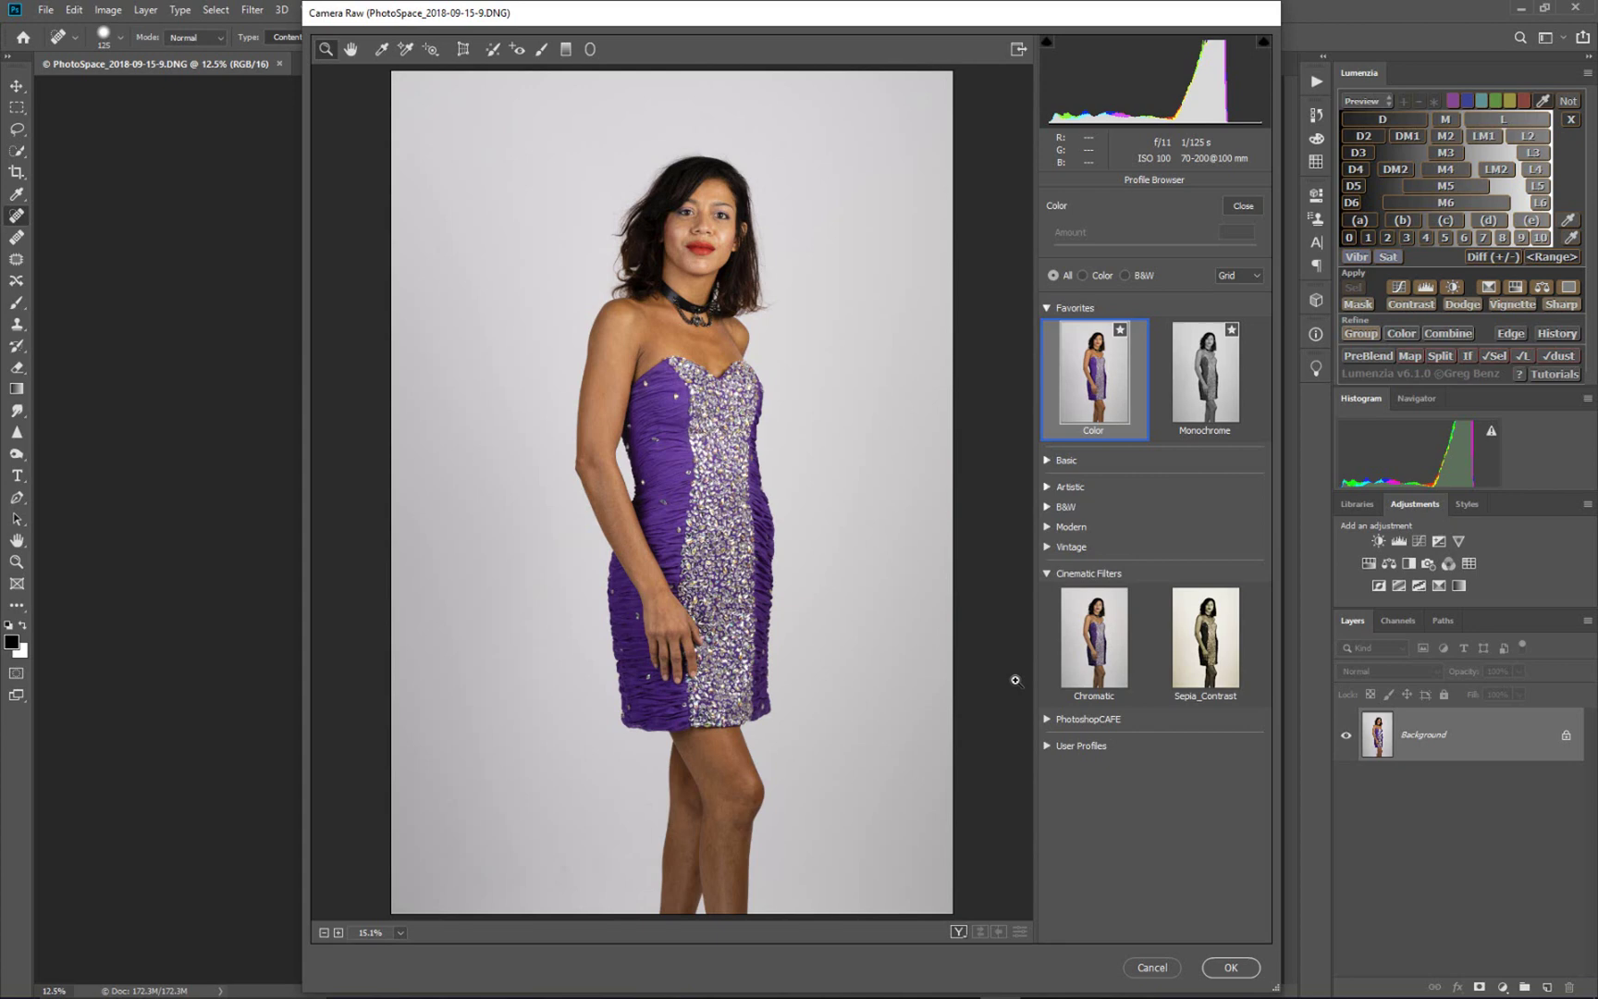
left_click(1231, 967)
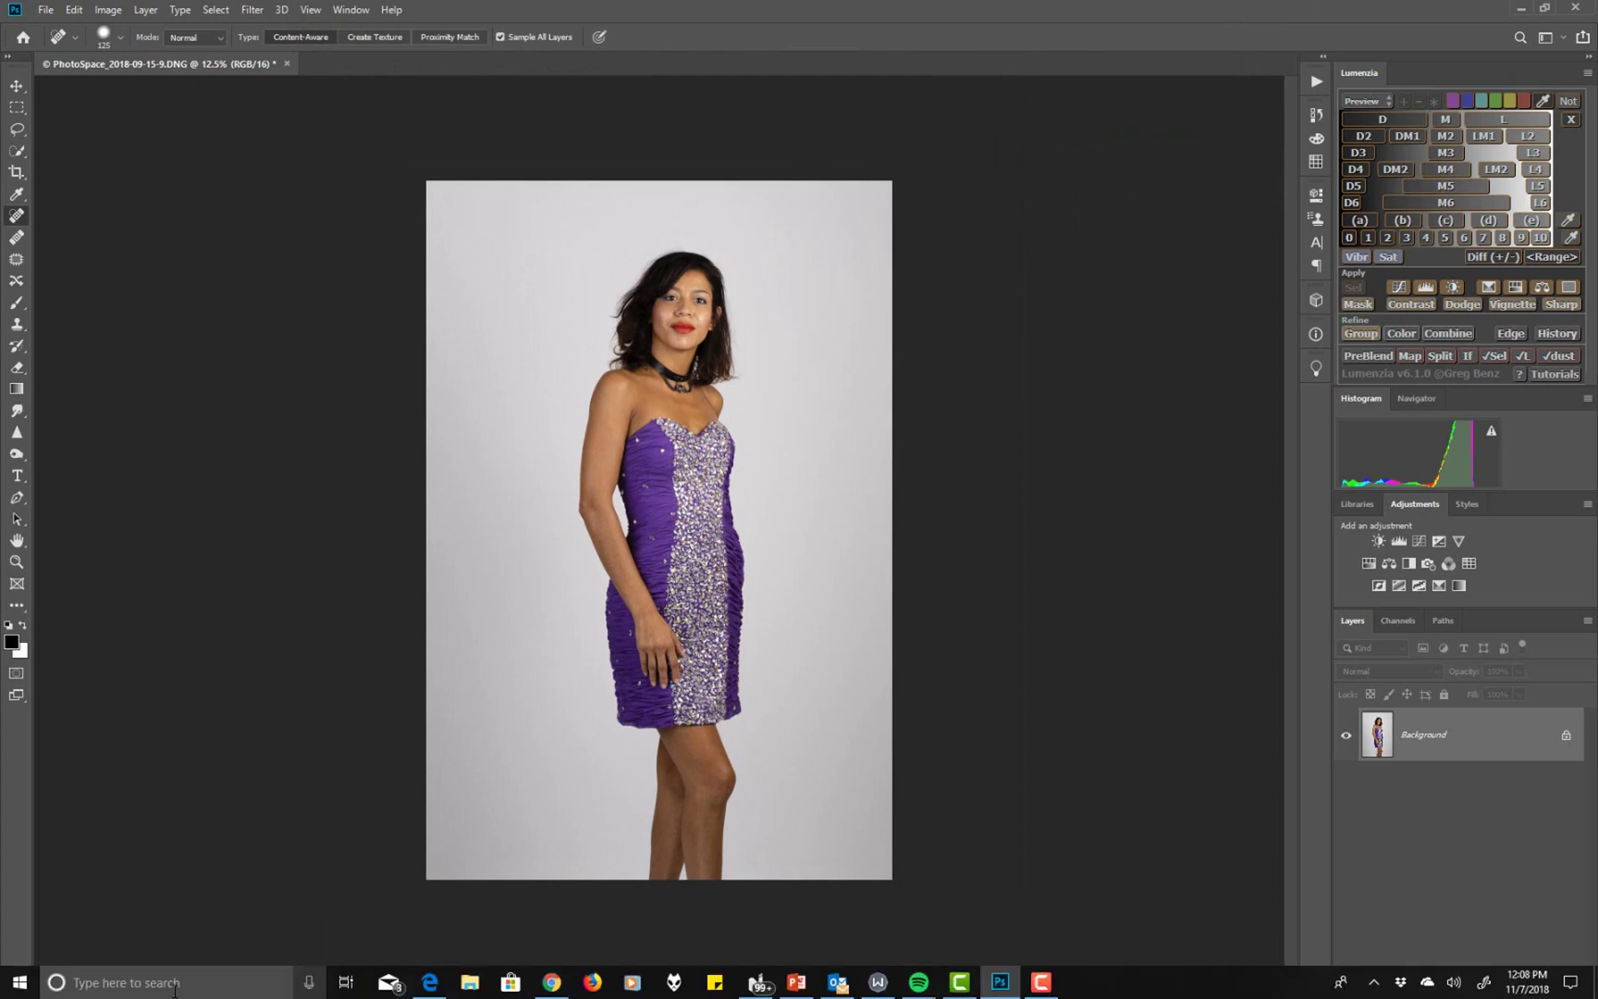
Launch Adobe Lightroom Classic CC.
left_click(174, 989)
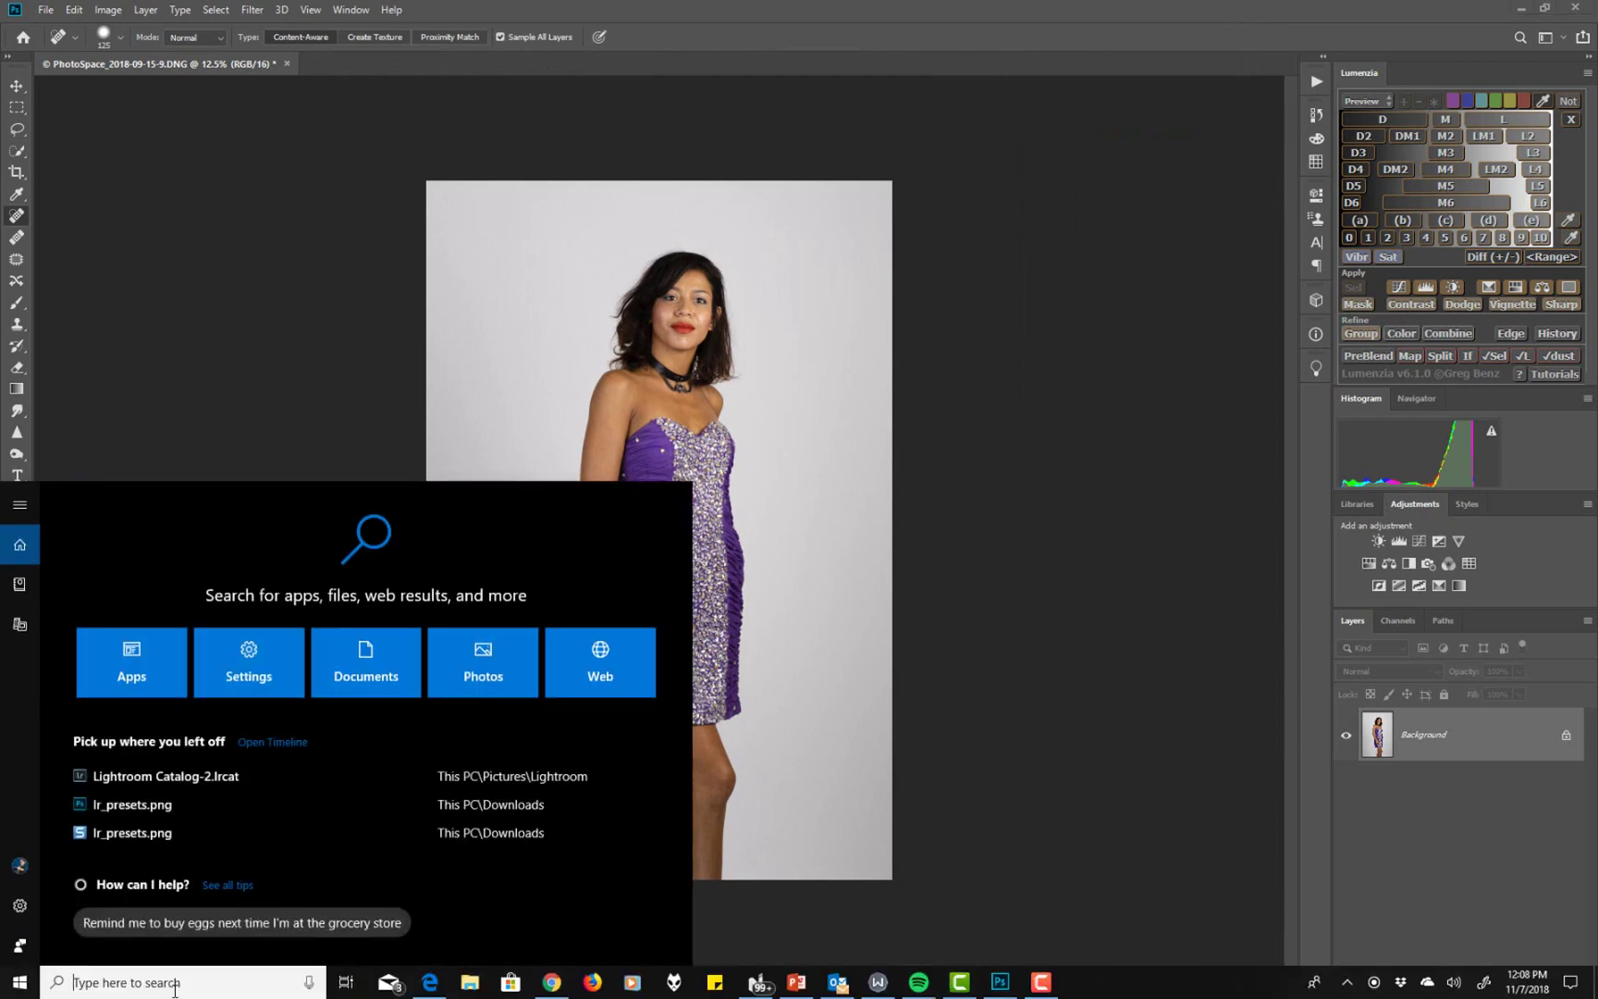
type("light")
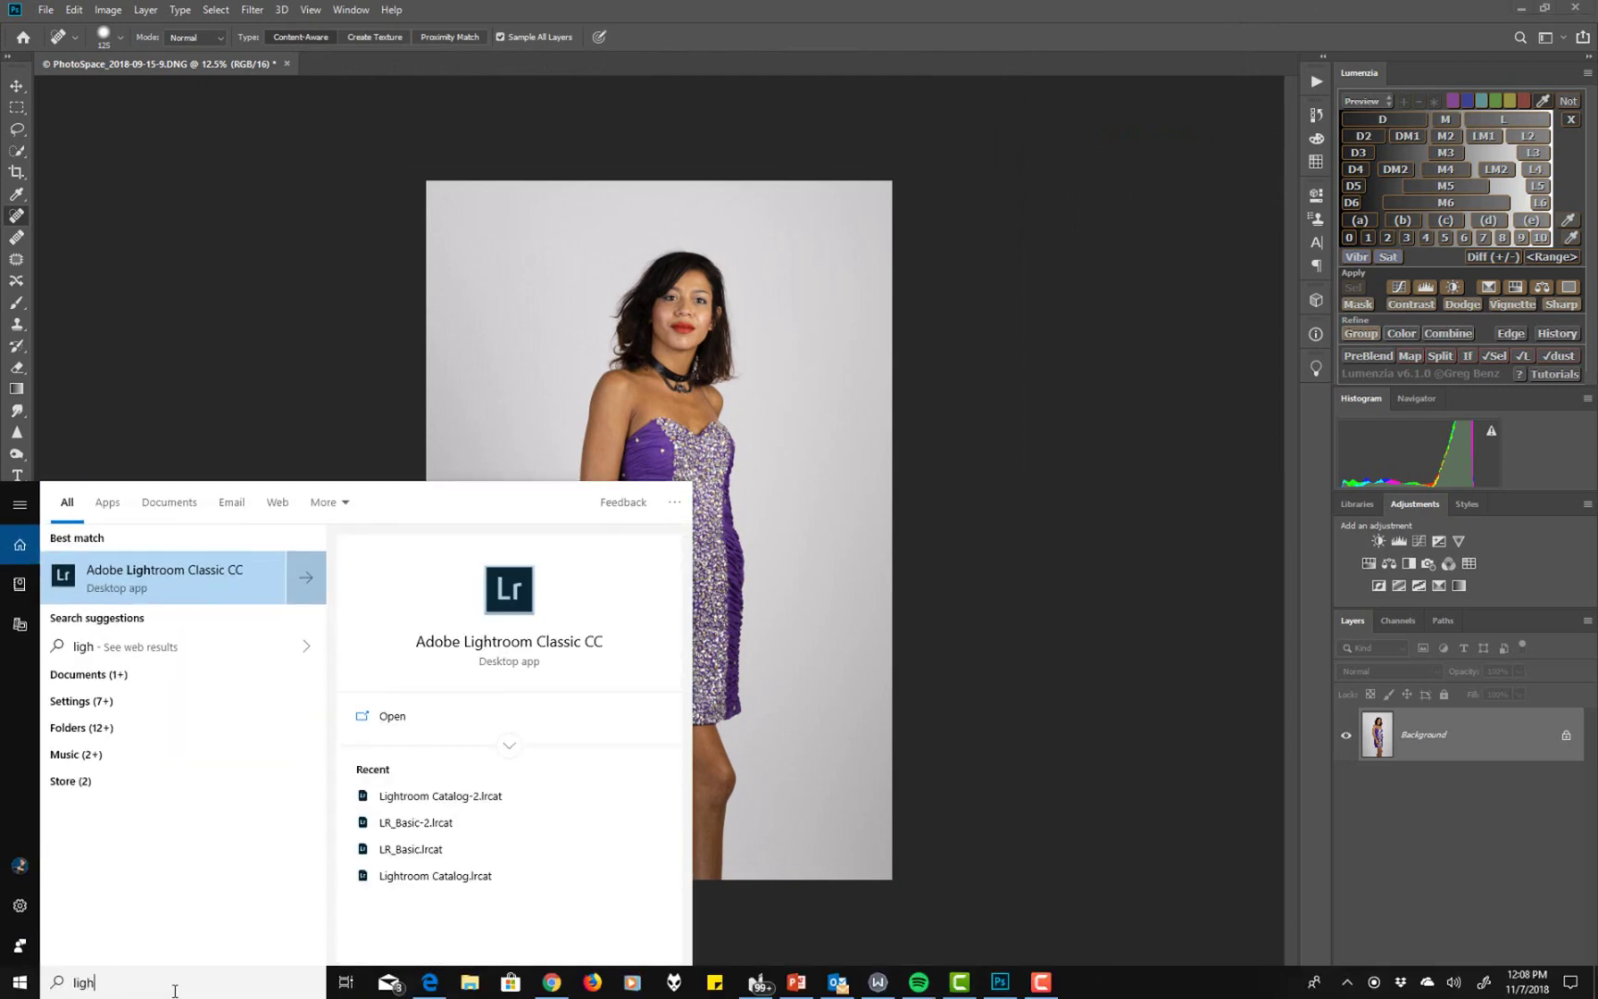
key("Return")
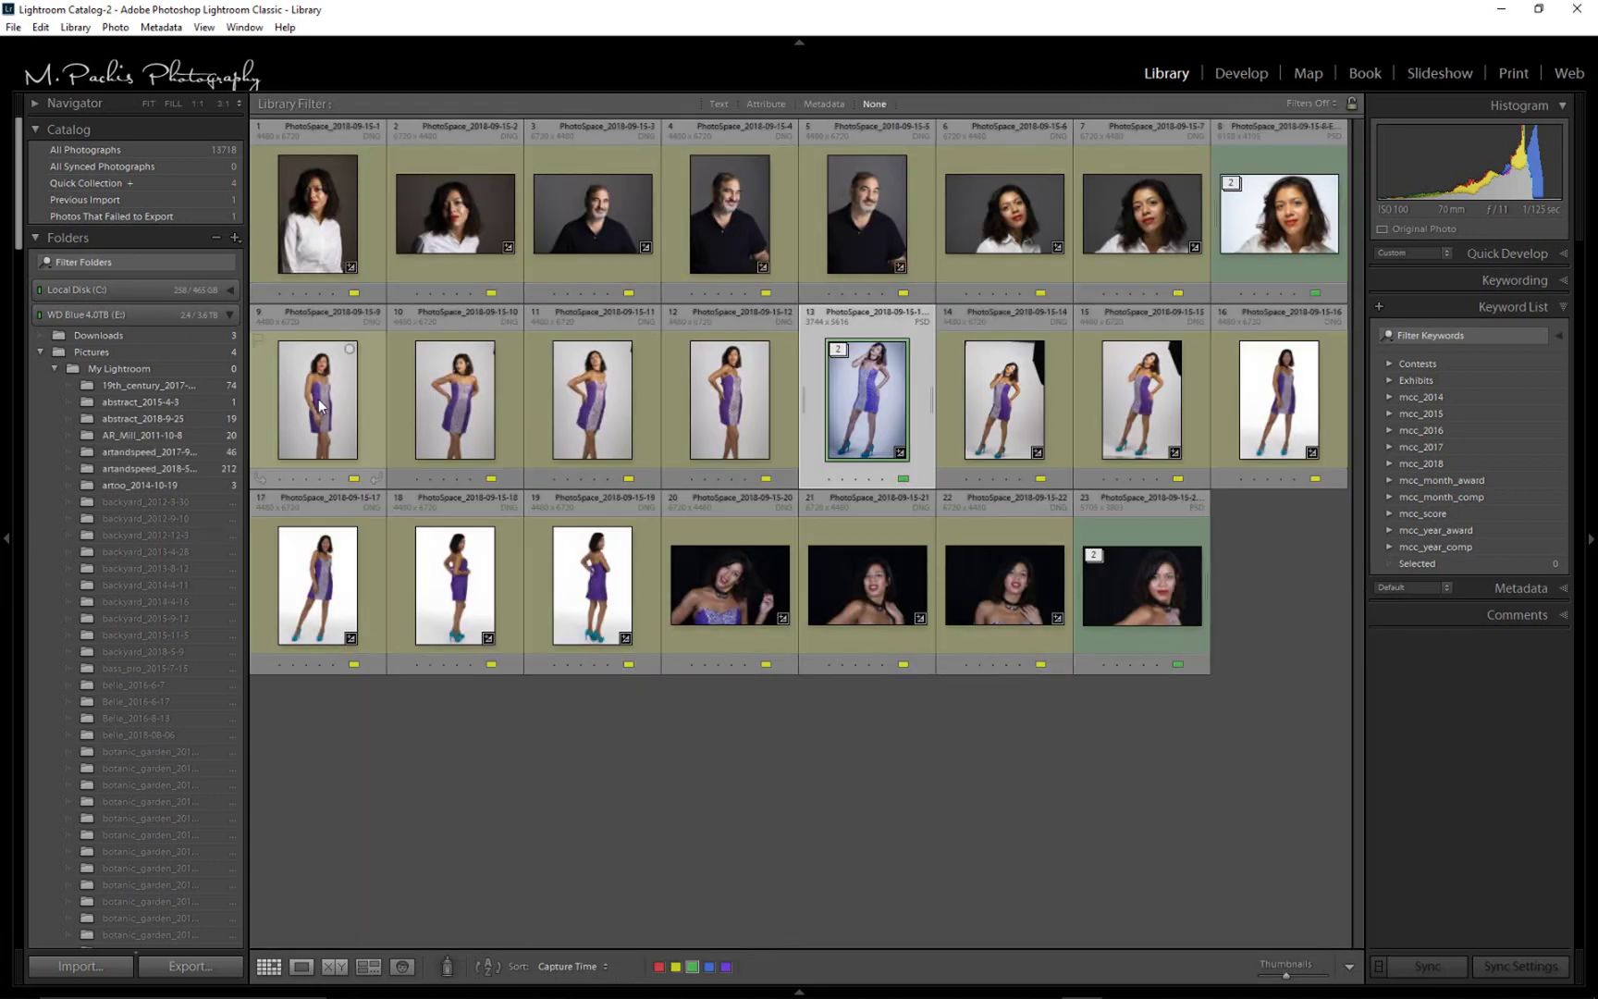
Open PhotoSpace_2018-09-15-9.DNG in the Develop module and expand the Cinematic Filters group in the profile browser.
double_click(317, 399)
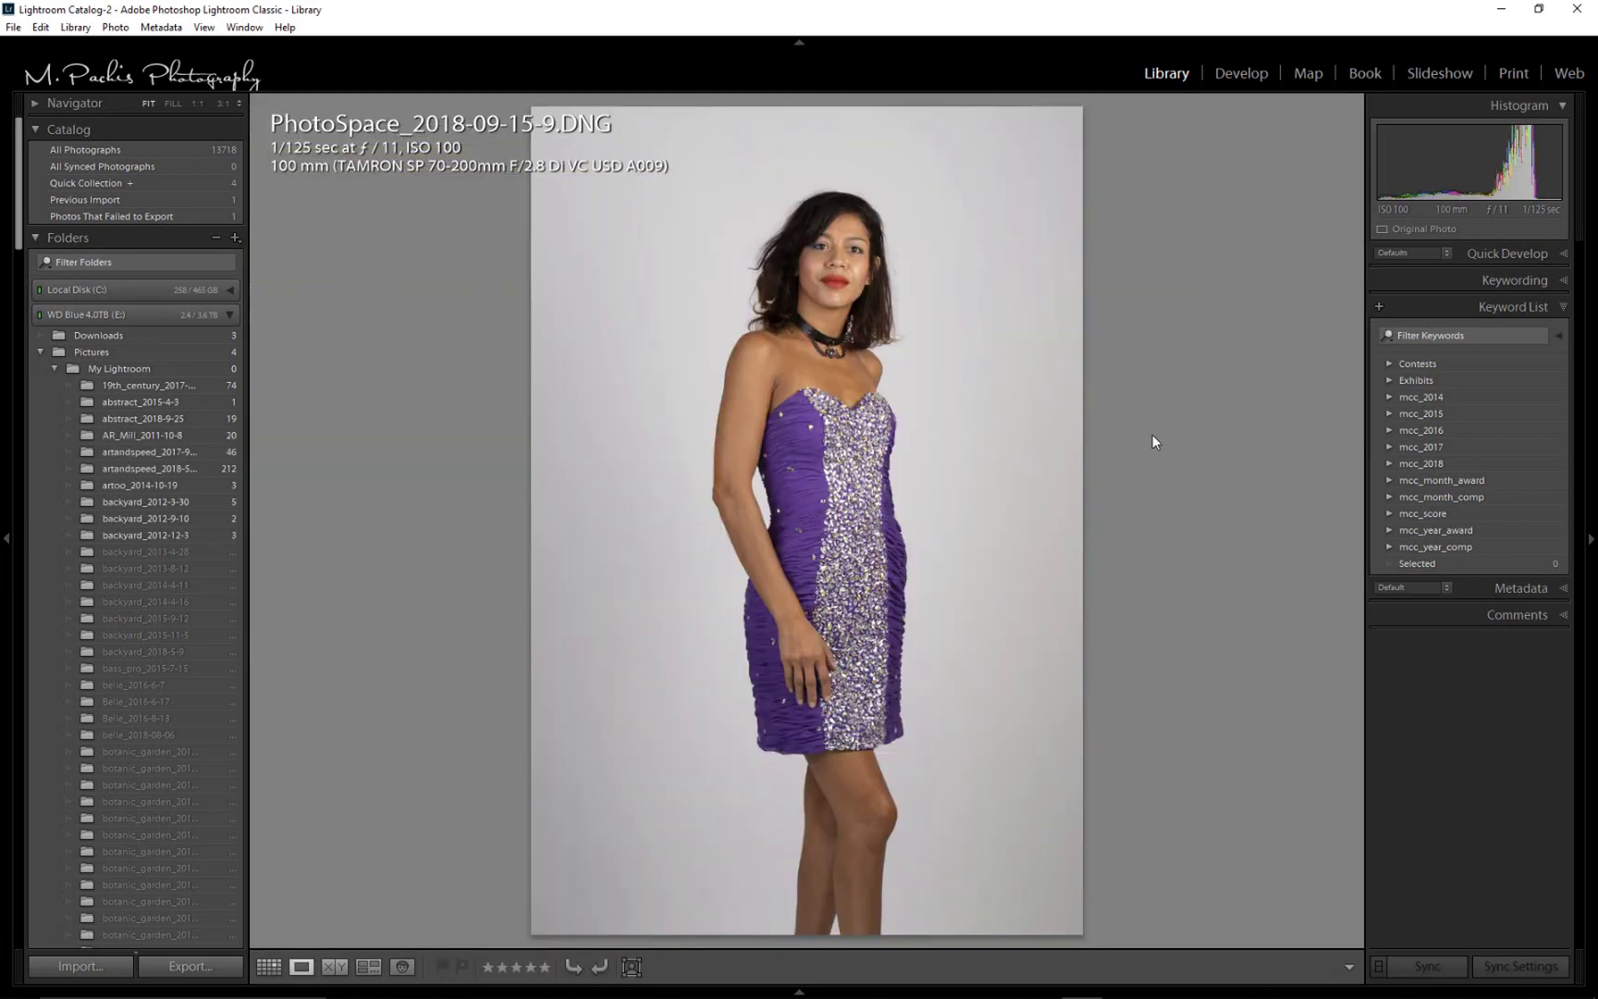
left_click(1237, 76)
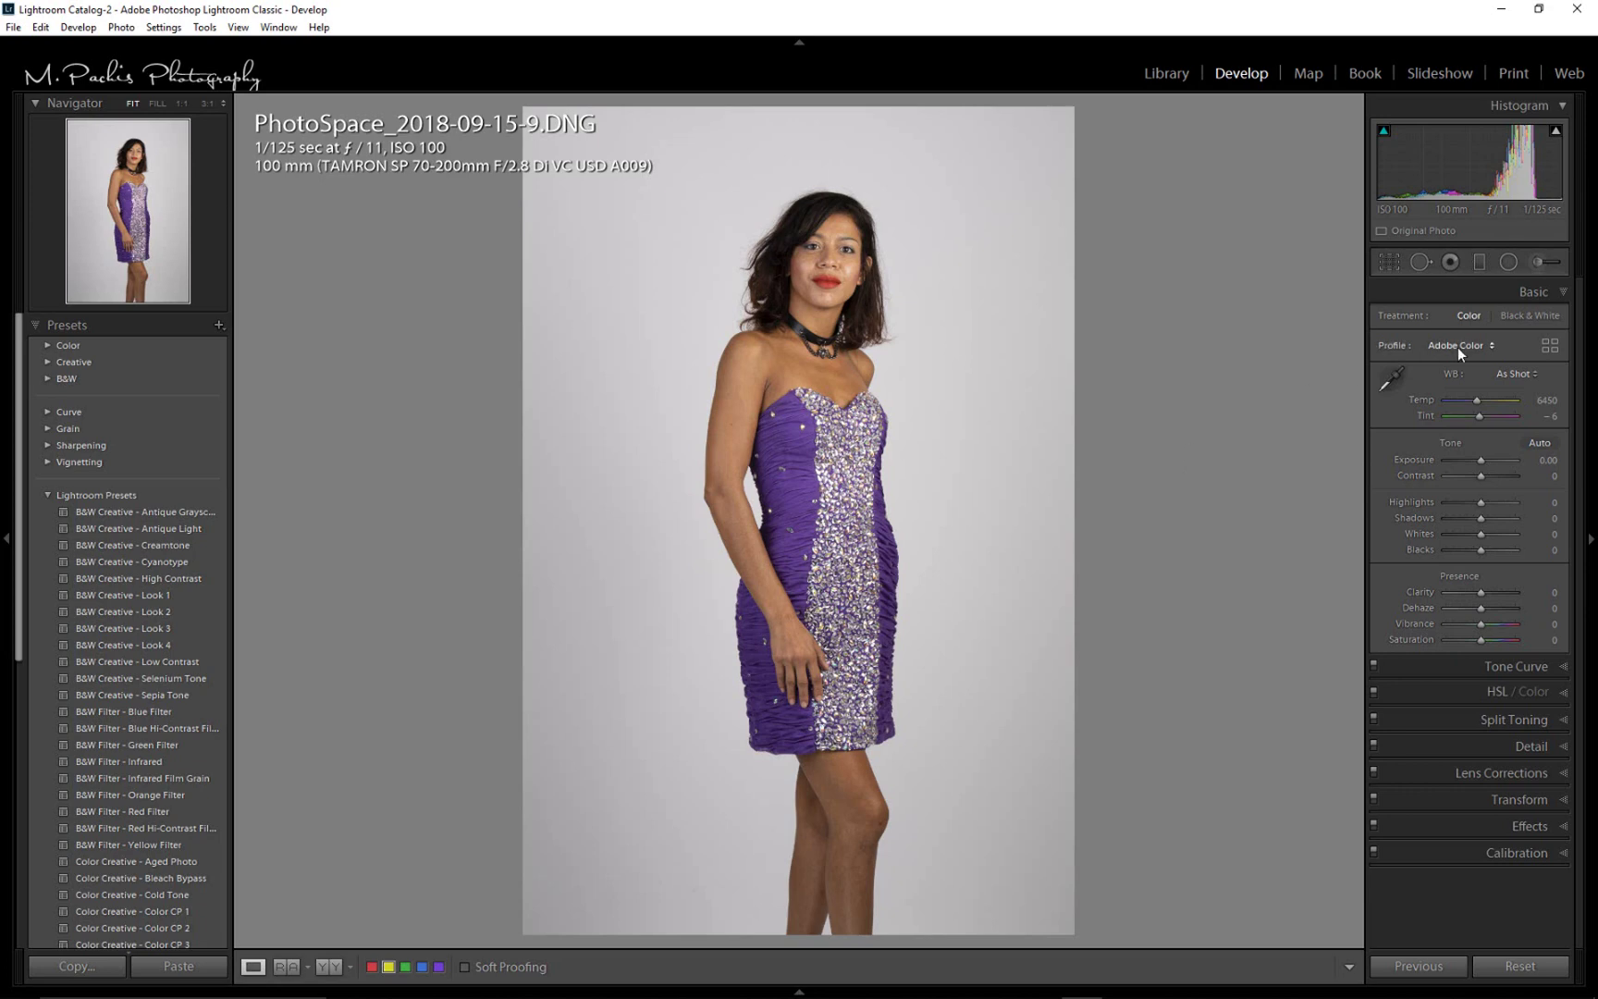
left_click(1550, 345)
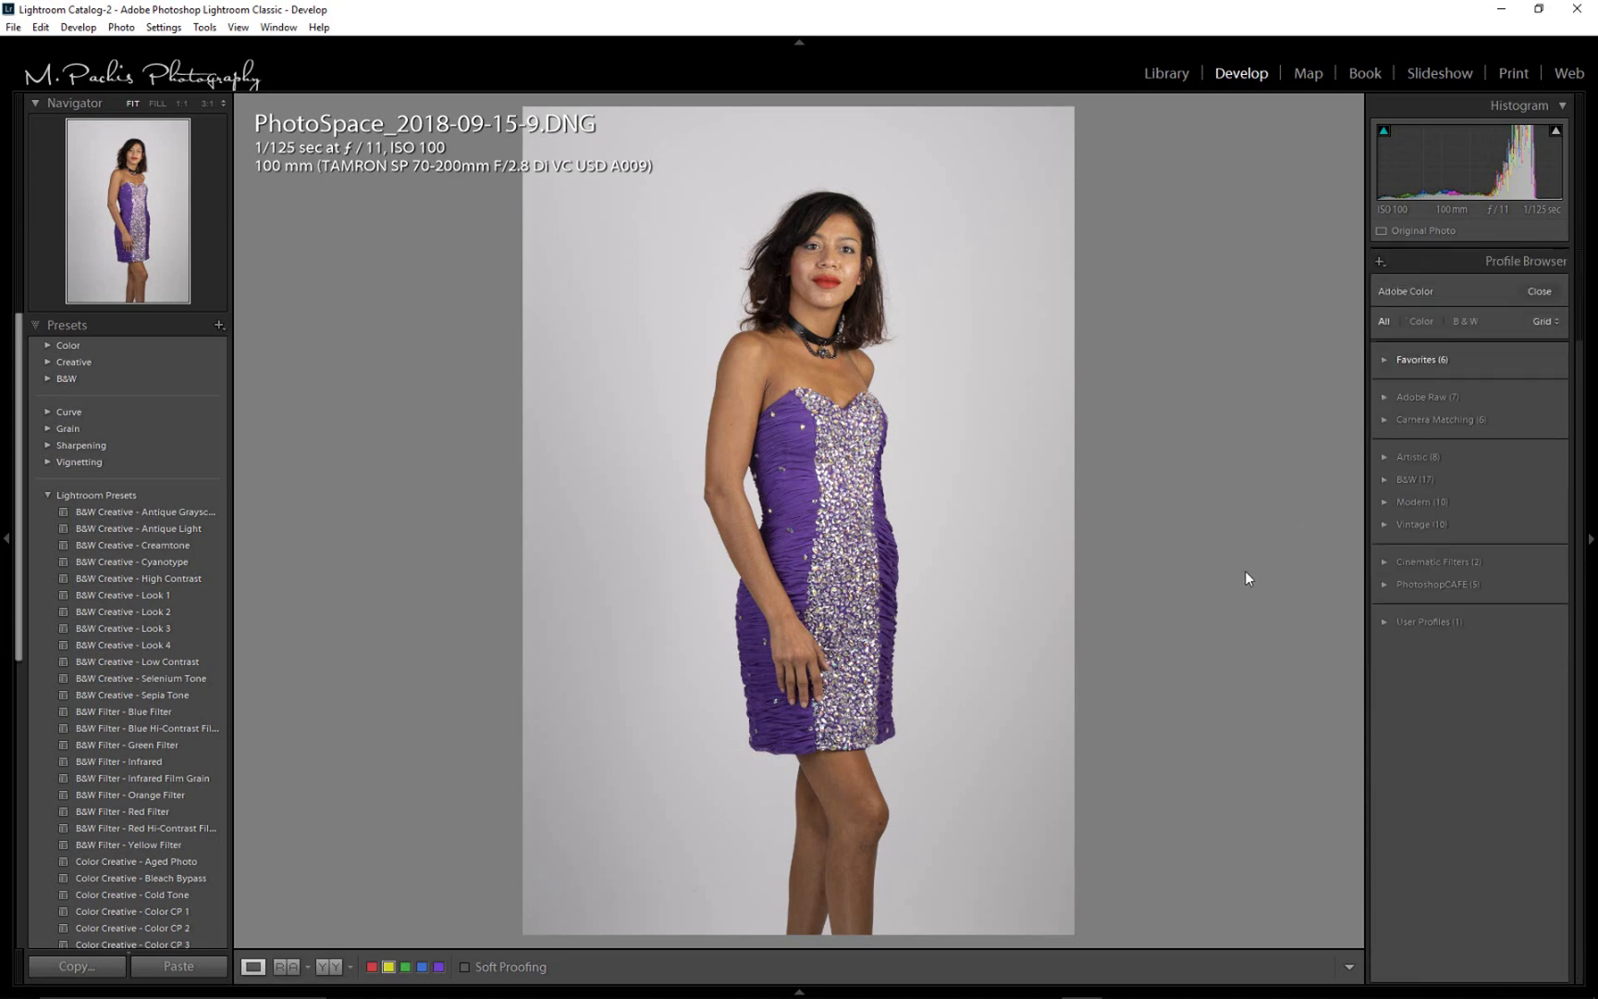
left_click(1387, 564)
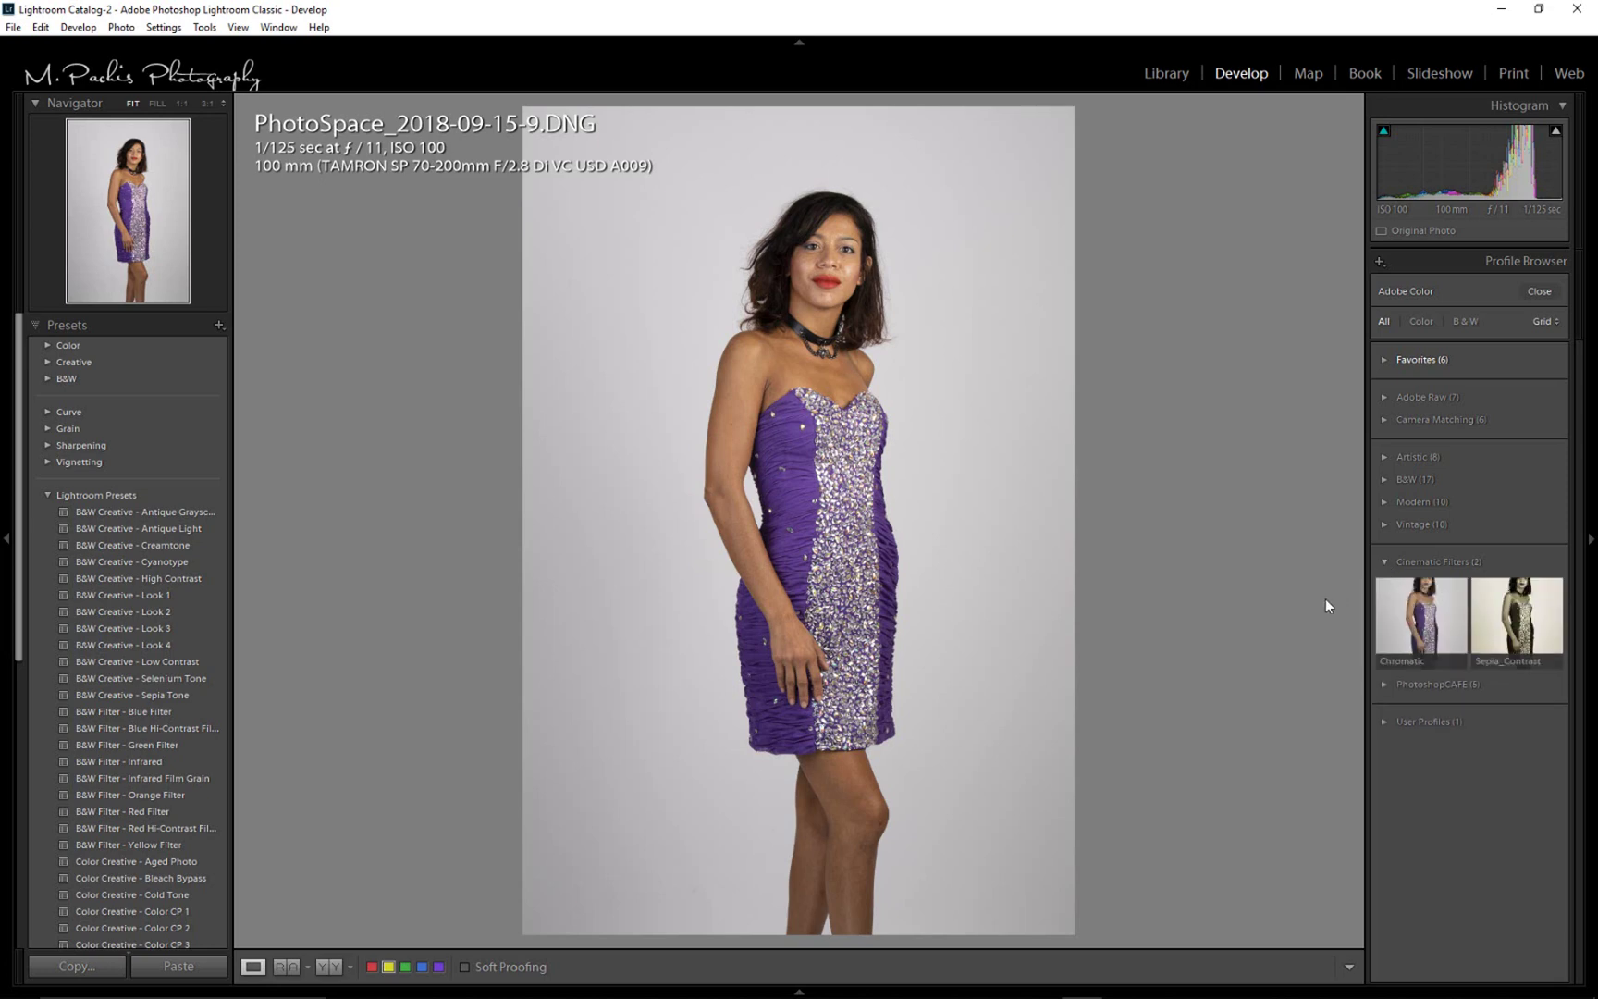
Try the Chromatic profile on the photo and lower its amount to 0.
mouse_move(1383, 605)
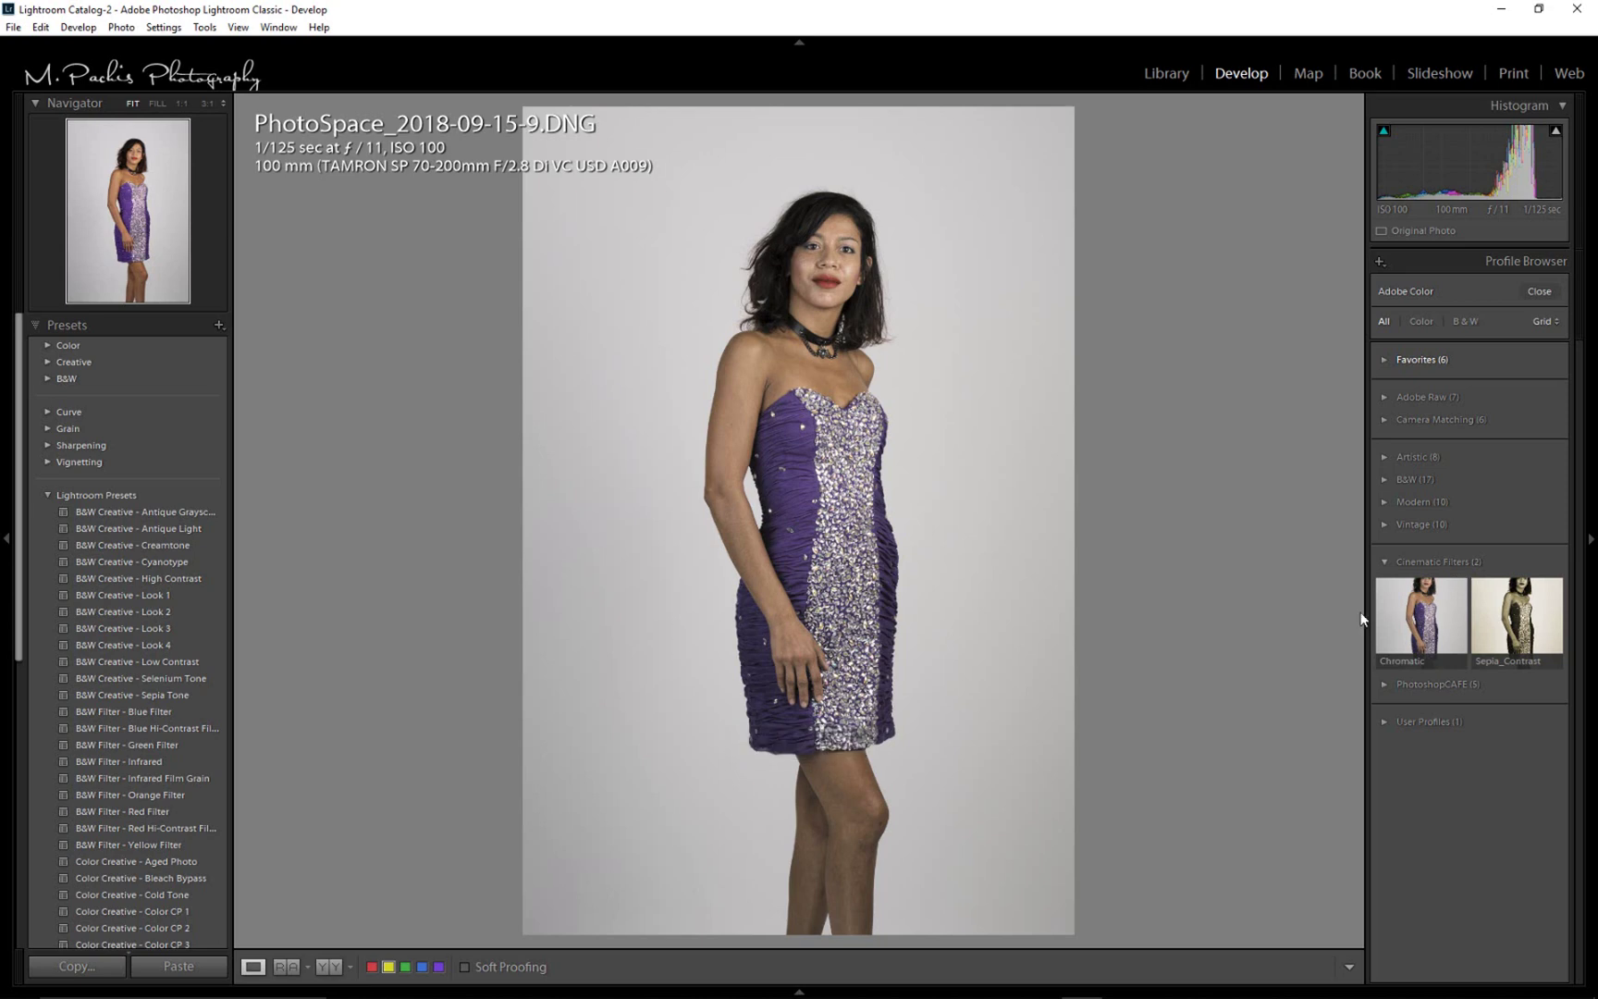
left_click(1428, 627)
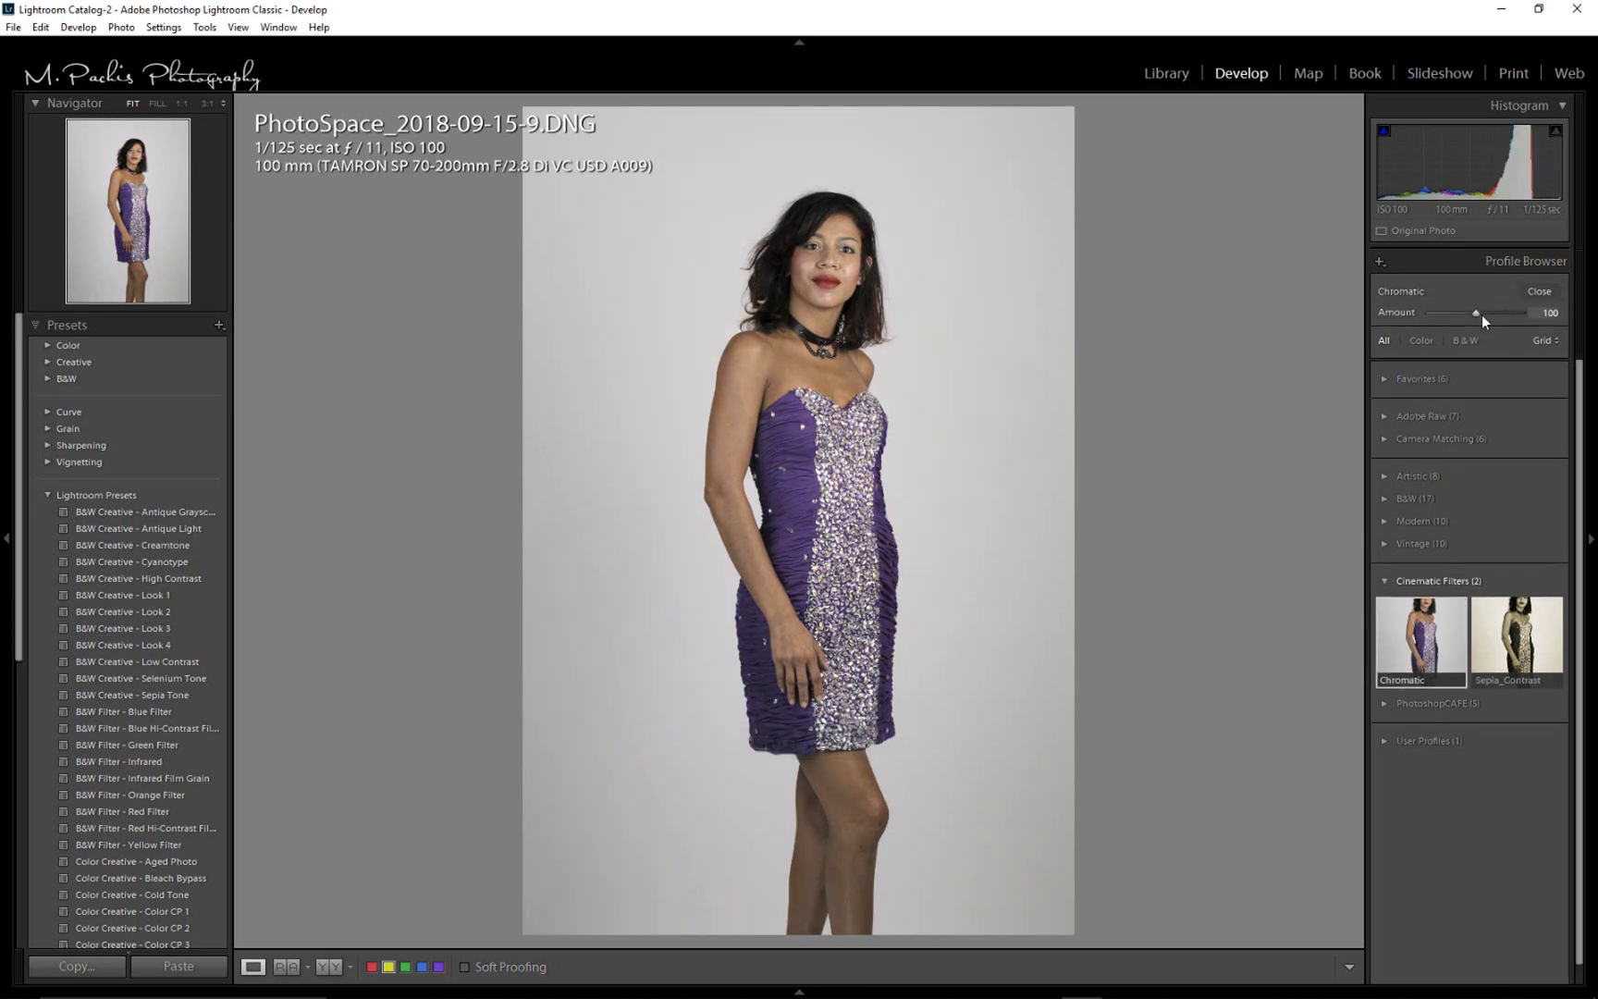
left_click_drag(1478, 312, 1374, 313)
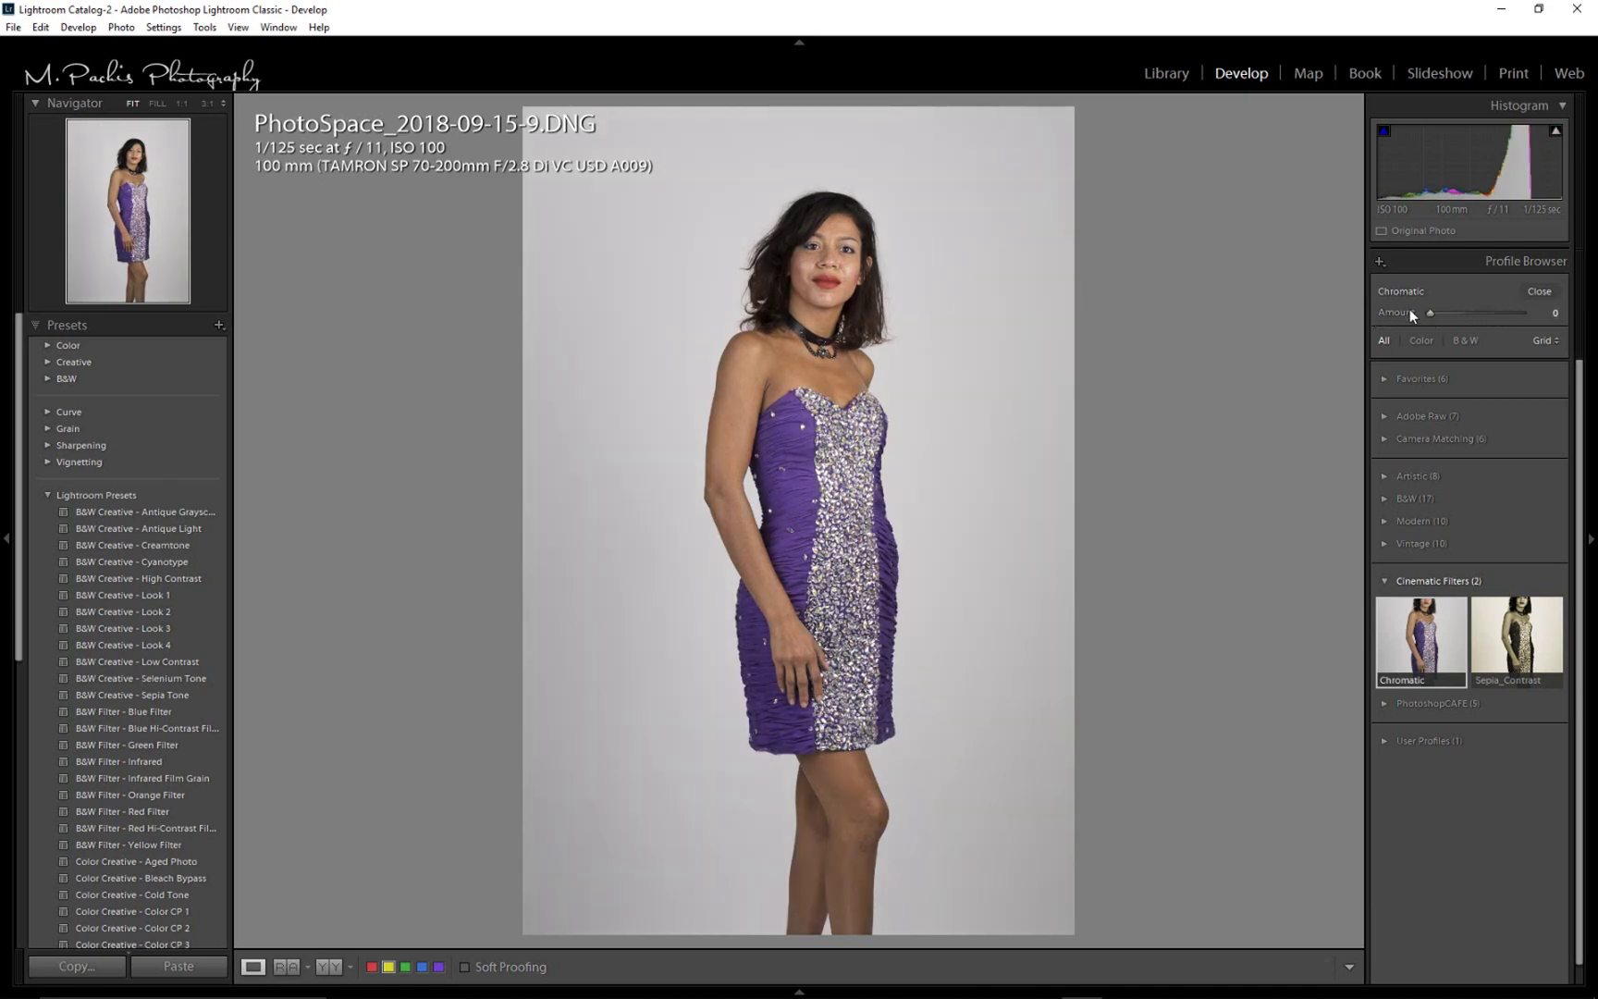
Apply the Sepia_Contrast profile at an amount of 33, comparing the result with the before view.
left_click(1528, 652)
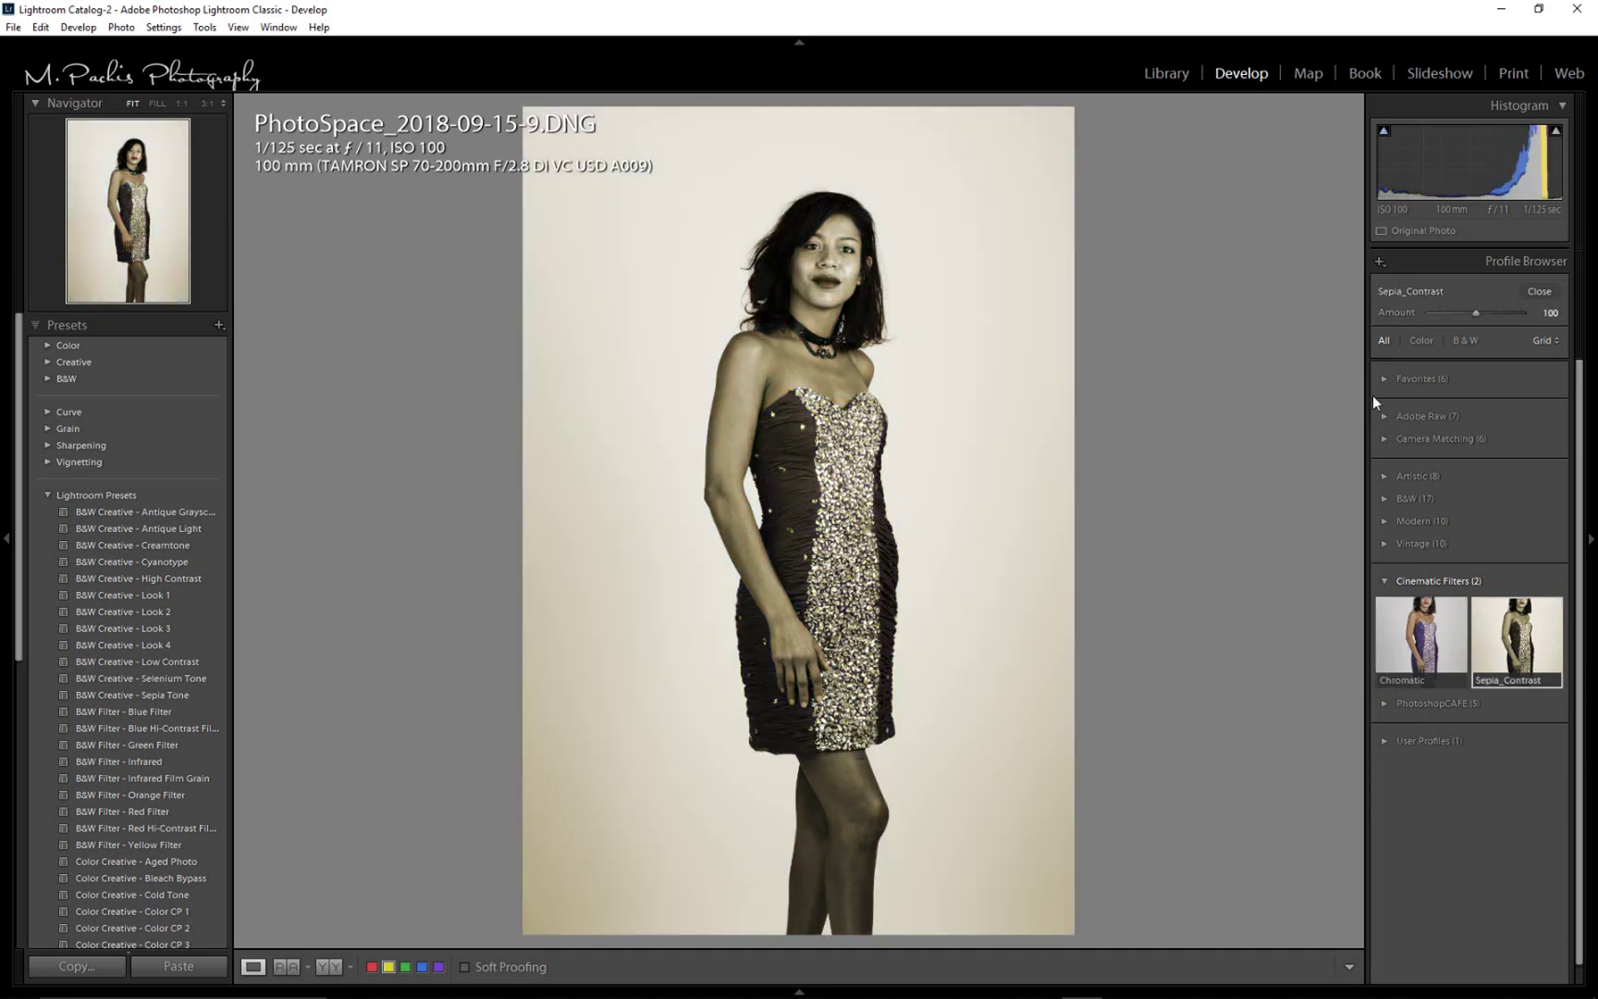
left_click_drag(1475, 312, 1419, 312)
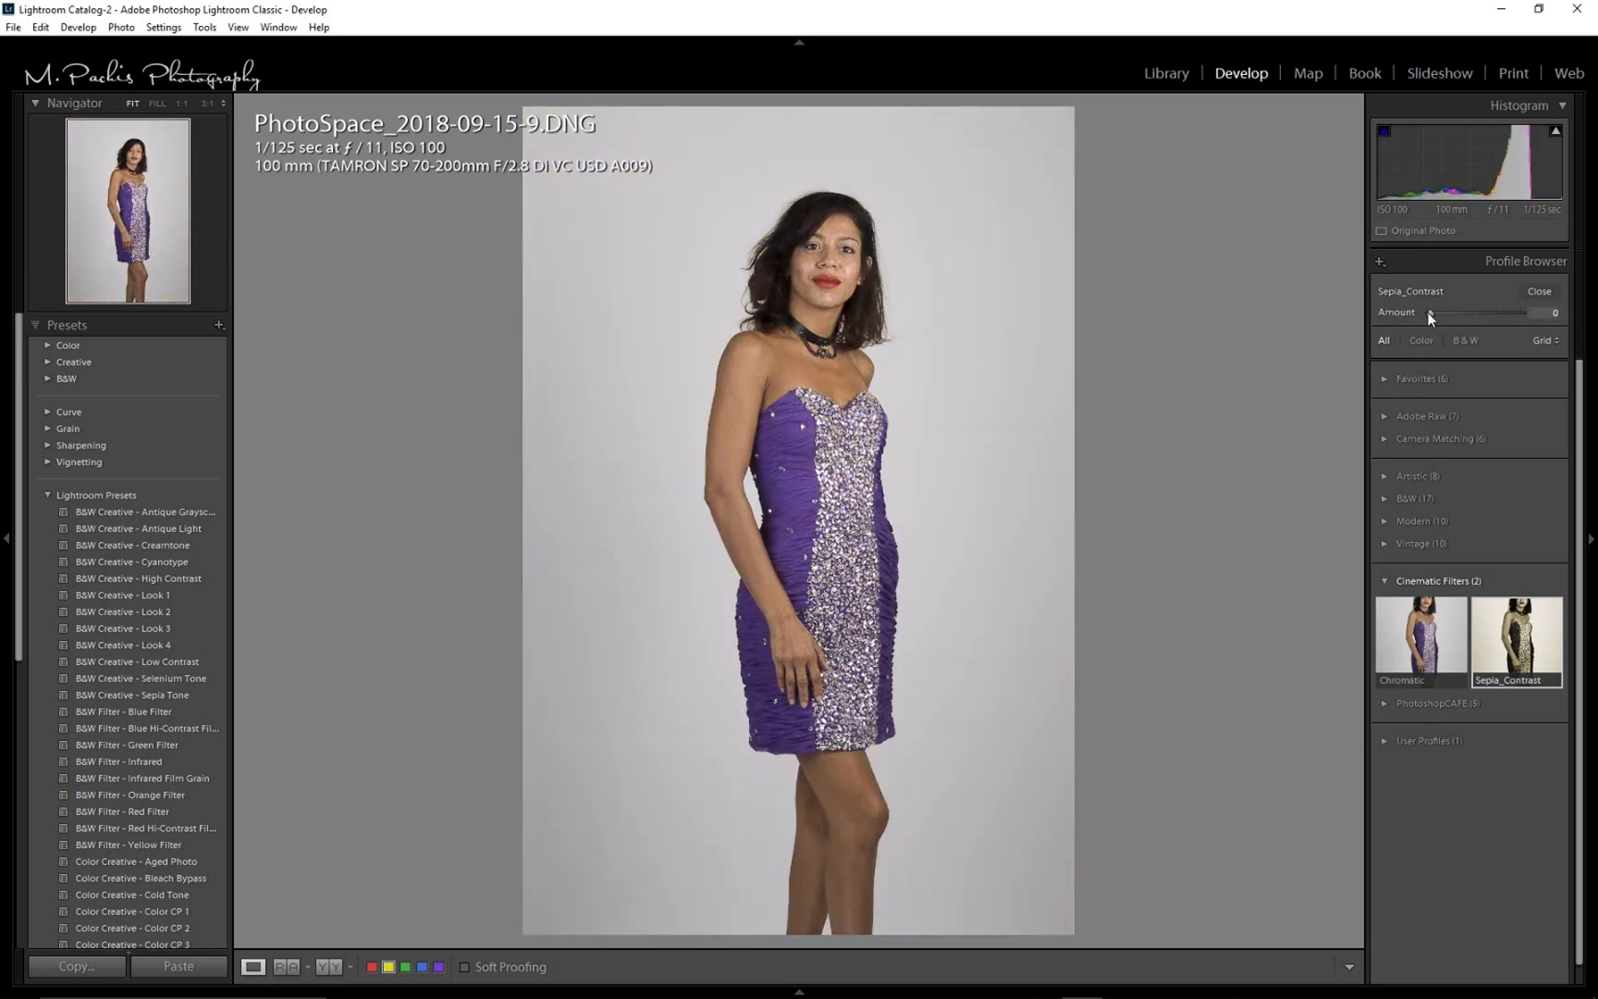
left_click_drag(1427, 312, 1443, 313)
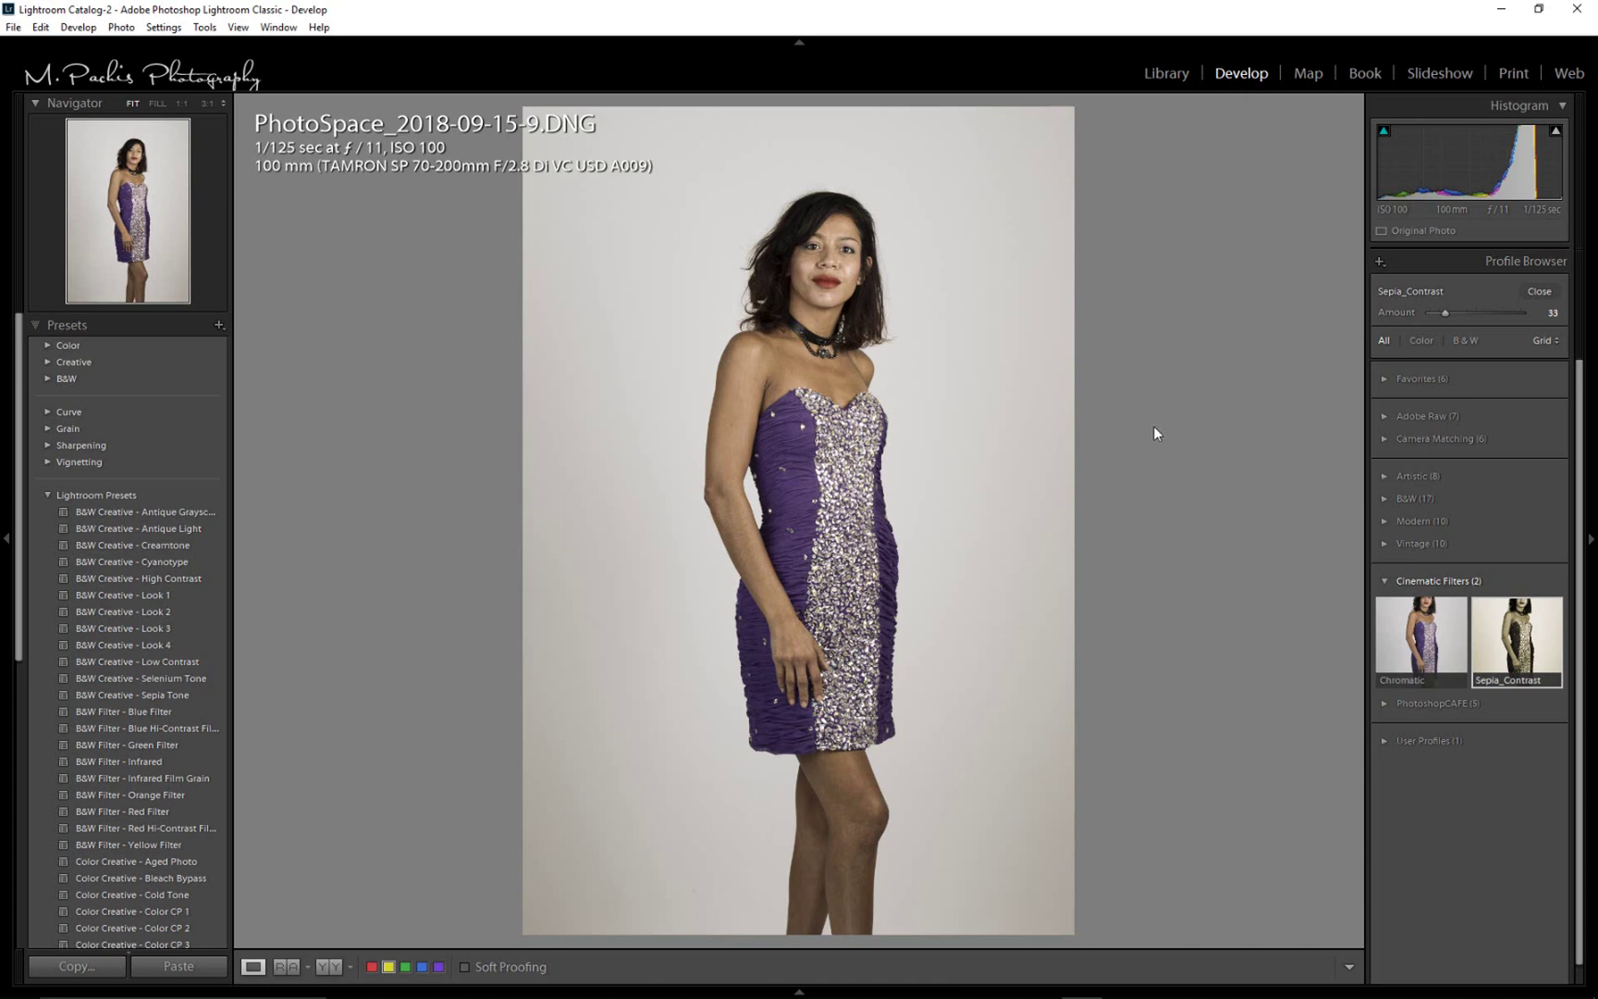
key("backslash")
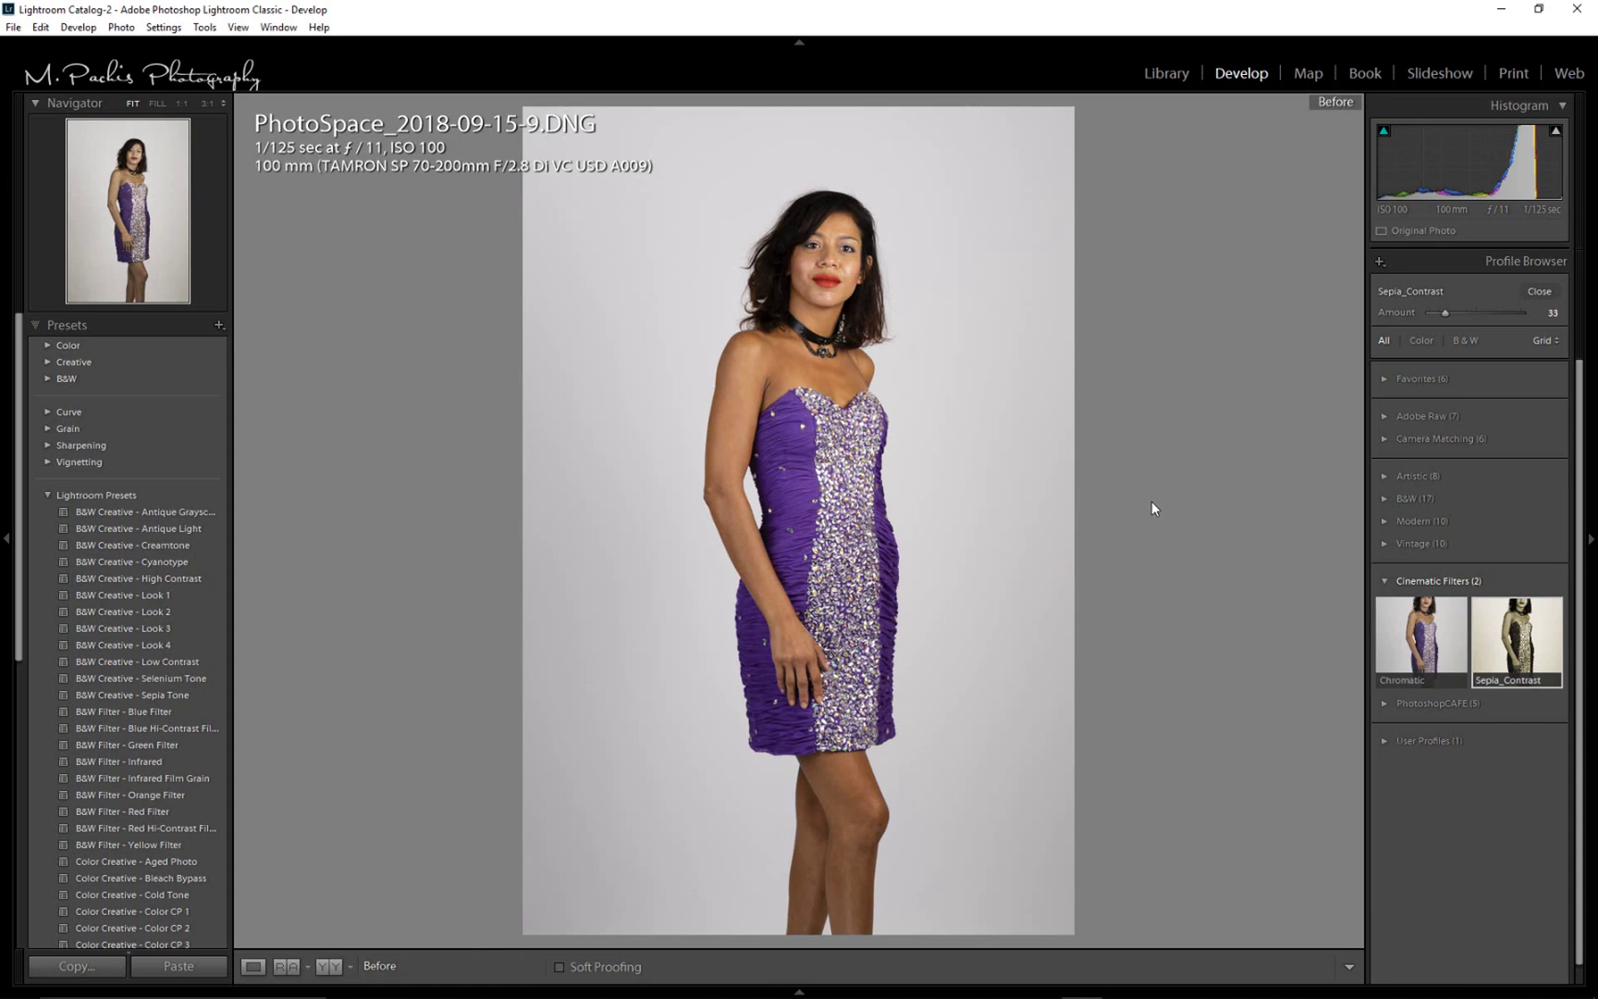
key("backslash")
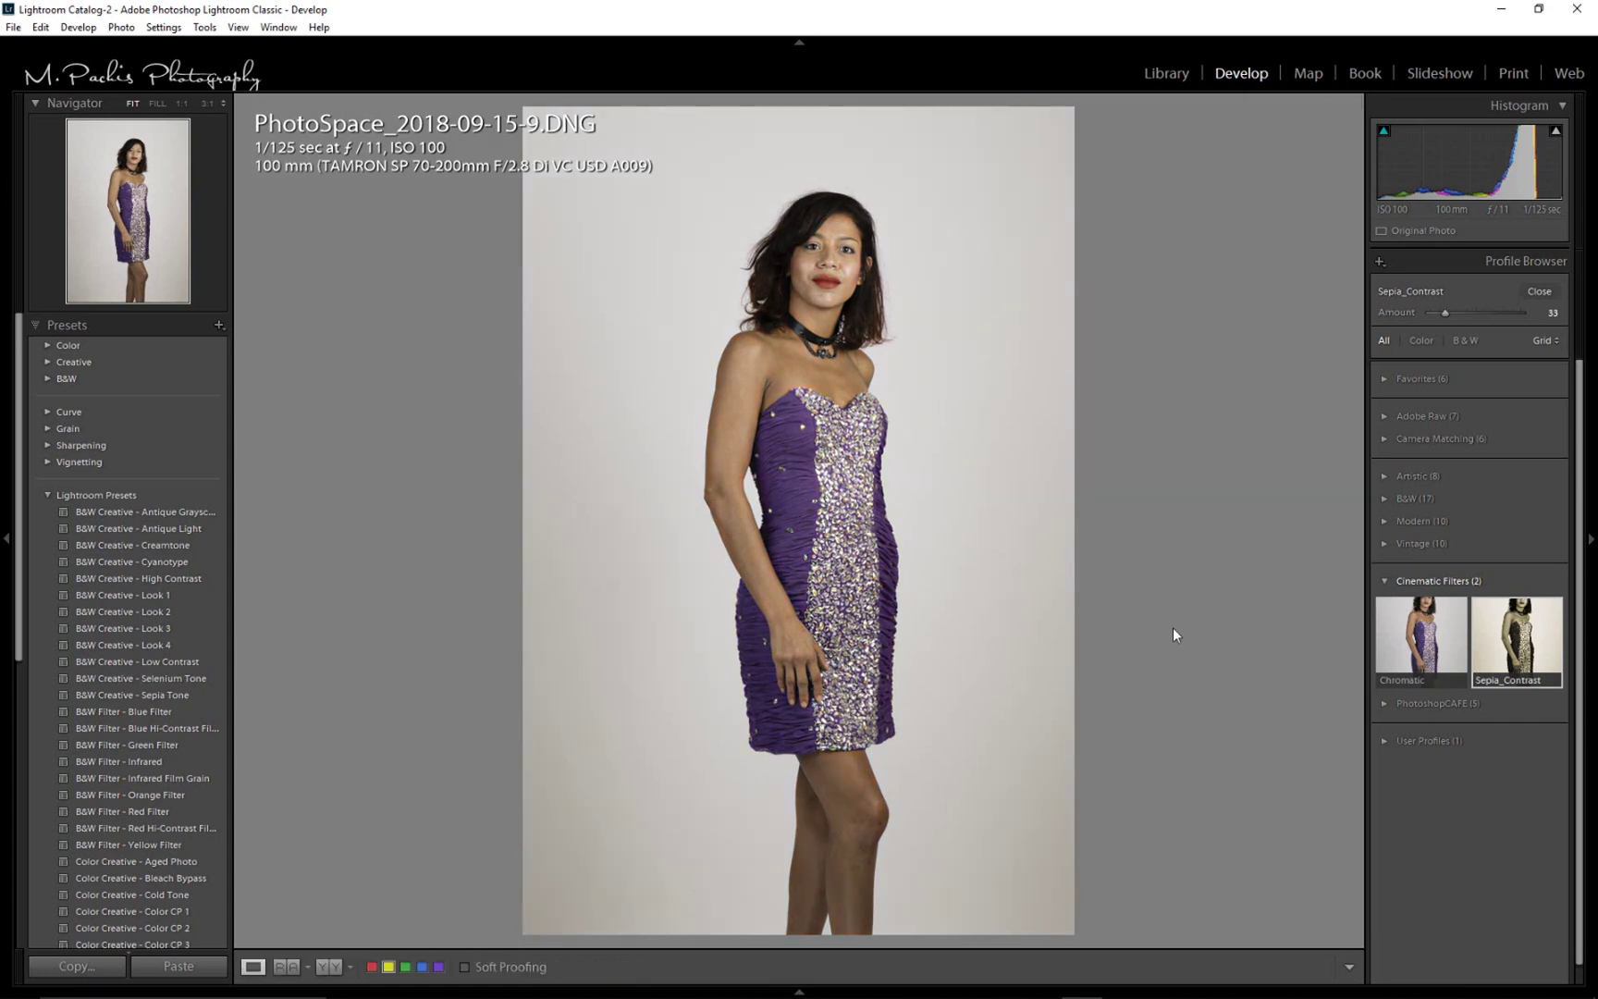
left_click(1537, 292)
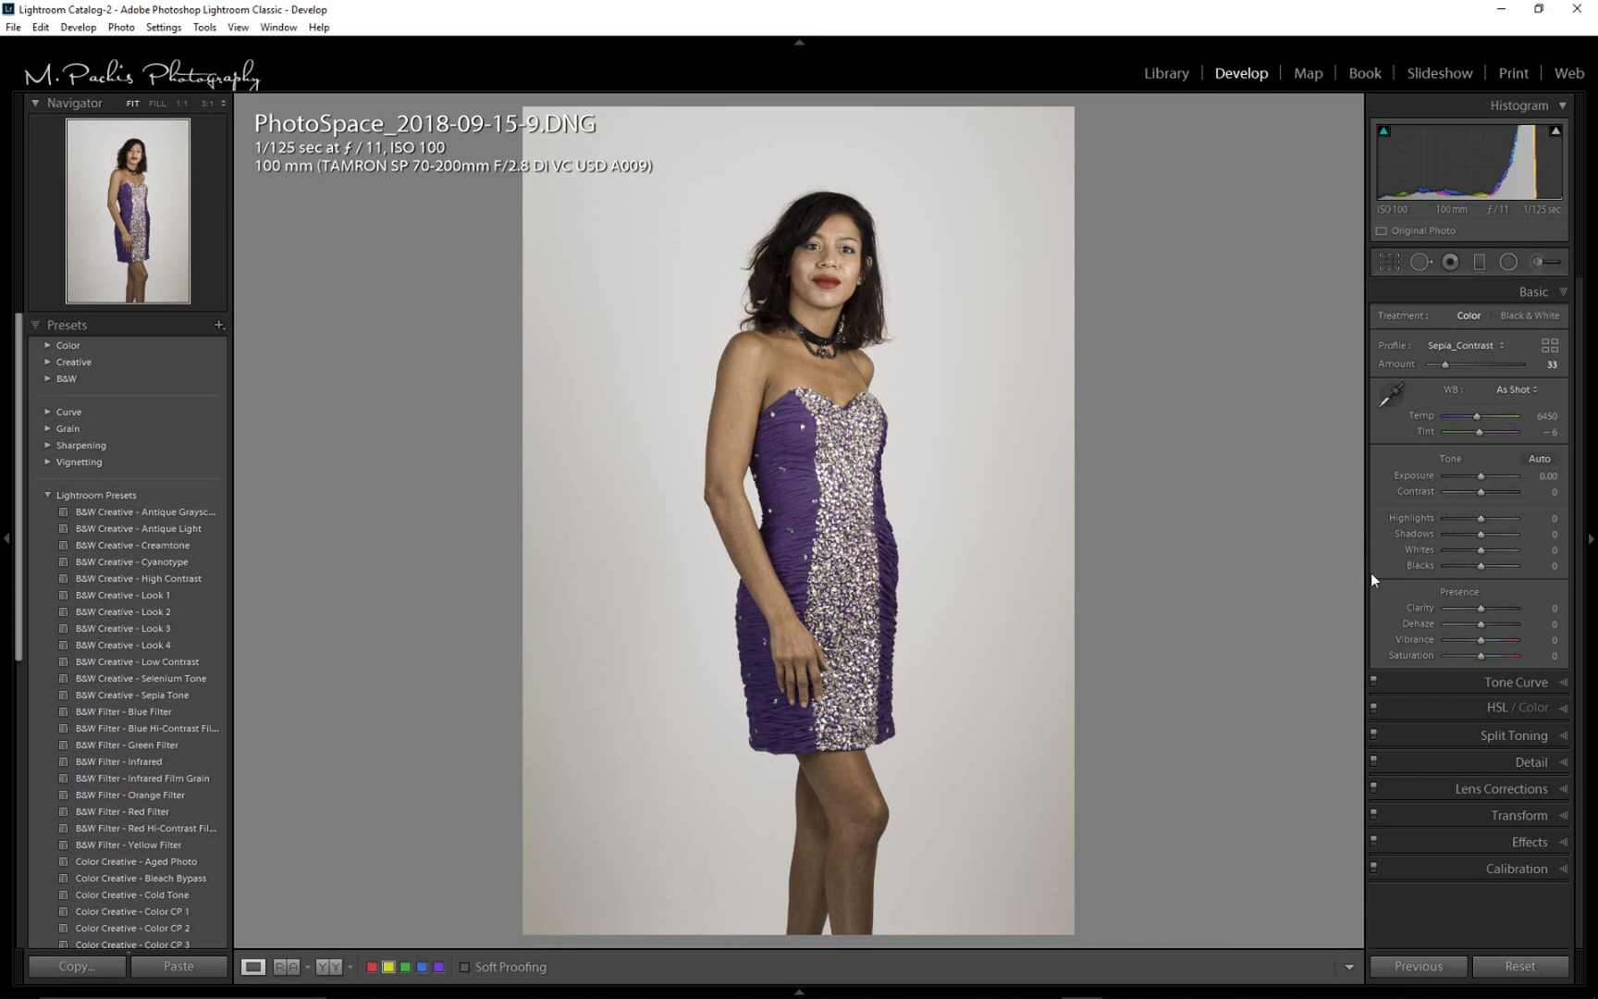
Set Whites and Blacks to their automatic levels and raise the exposure to +0.30.
key("shift")
scroll(1417, 566, "down", 3)
double_click(1420, 553, "shift")
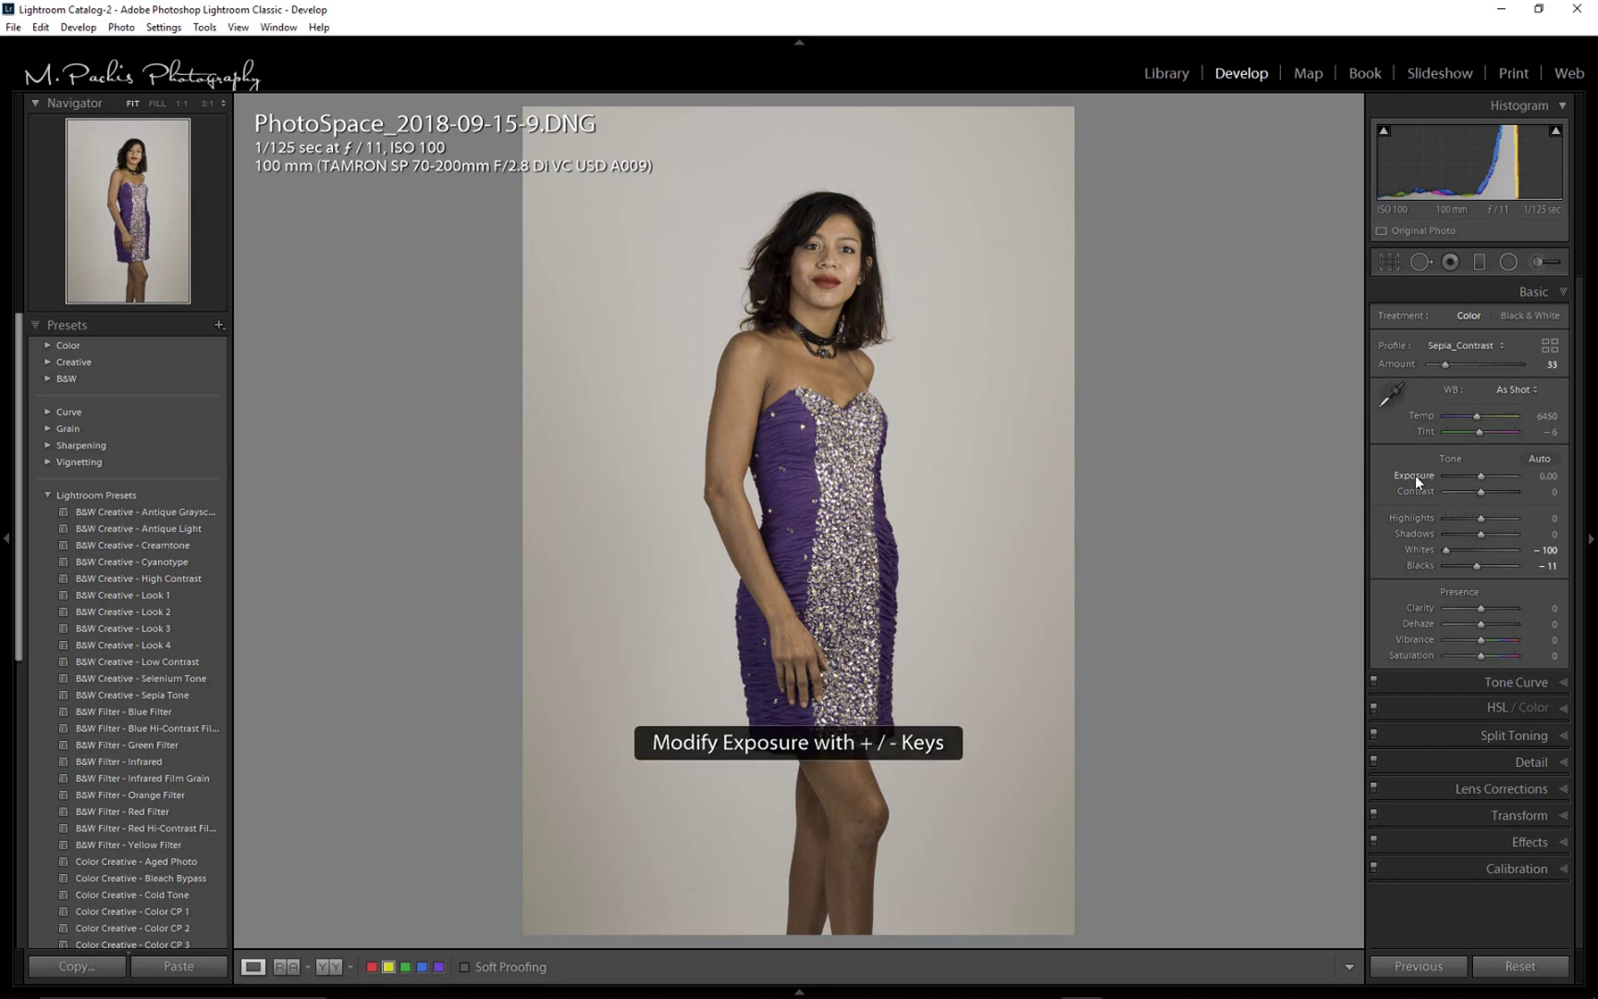
key("plus")
key("plus")
key("plus")
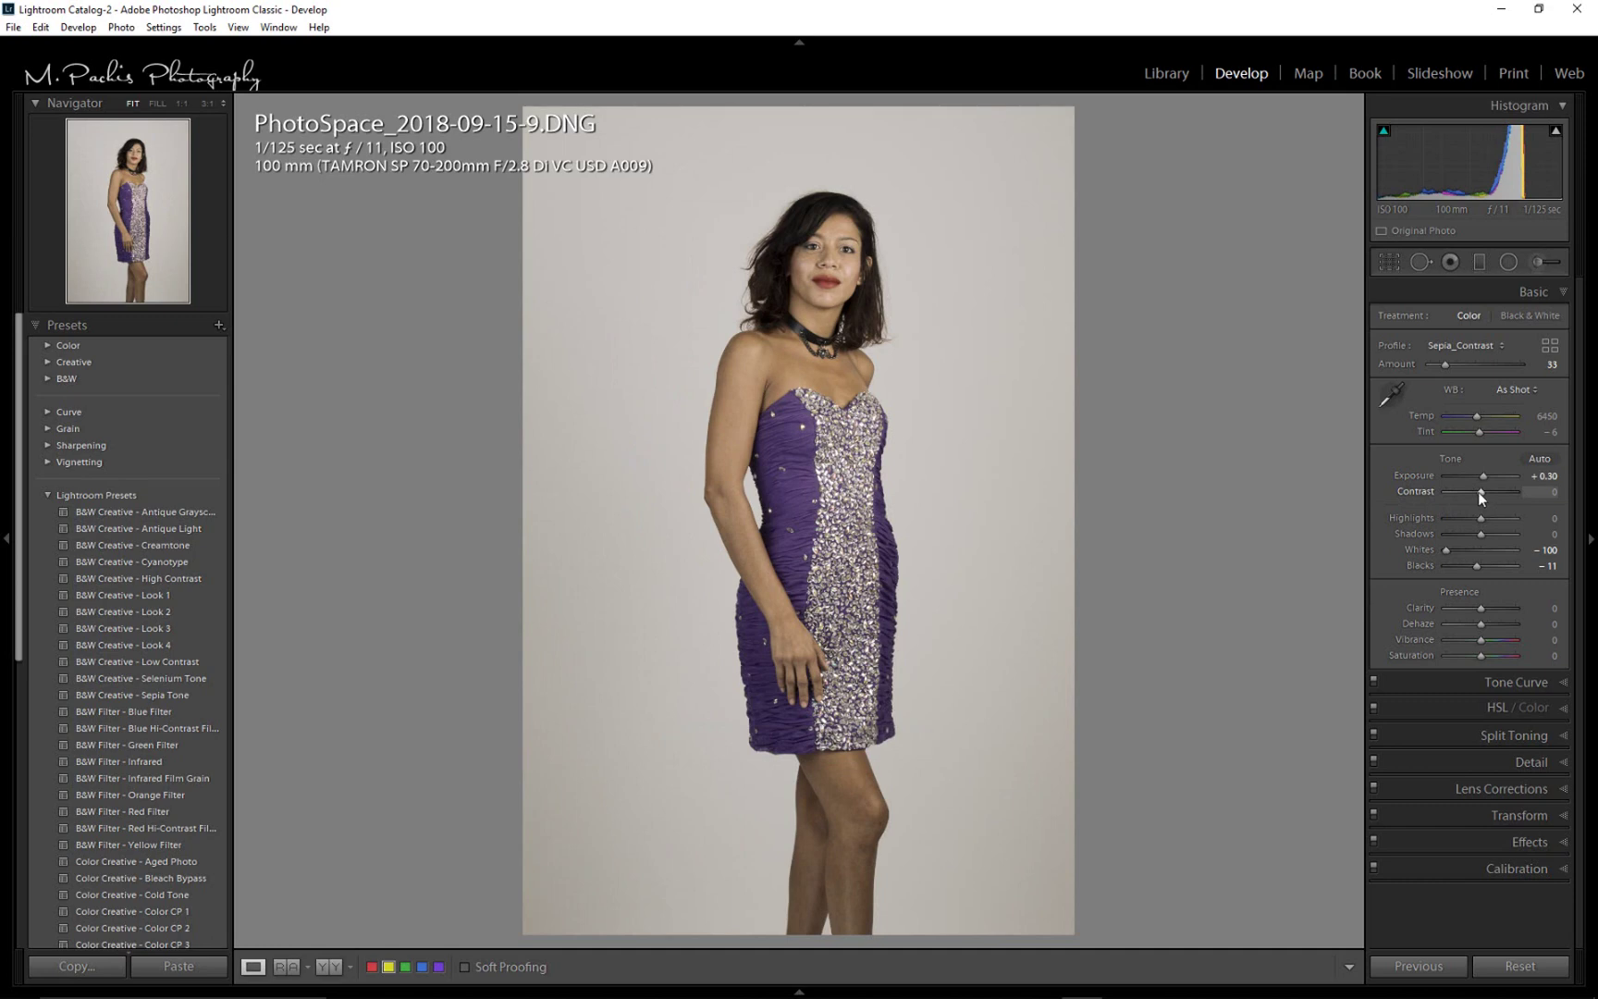
Set Contrast to +29 and Clarity to +10, and compare the photo with its before view.
left_click_drag(1478, 491, 1488, 492)
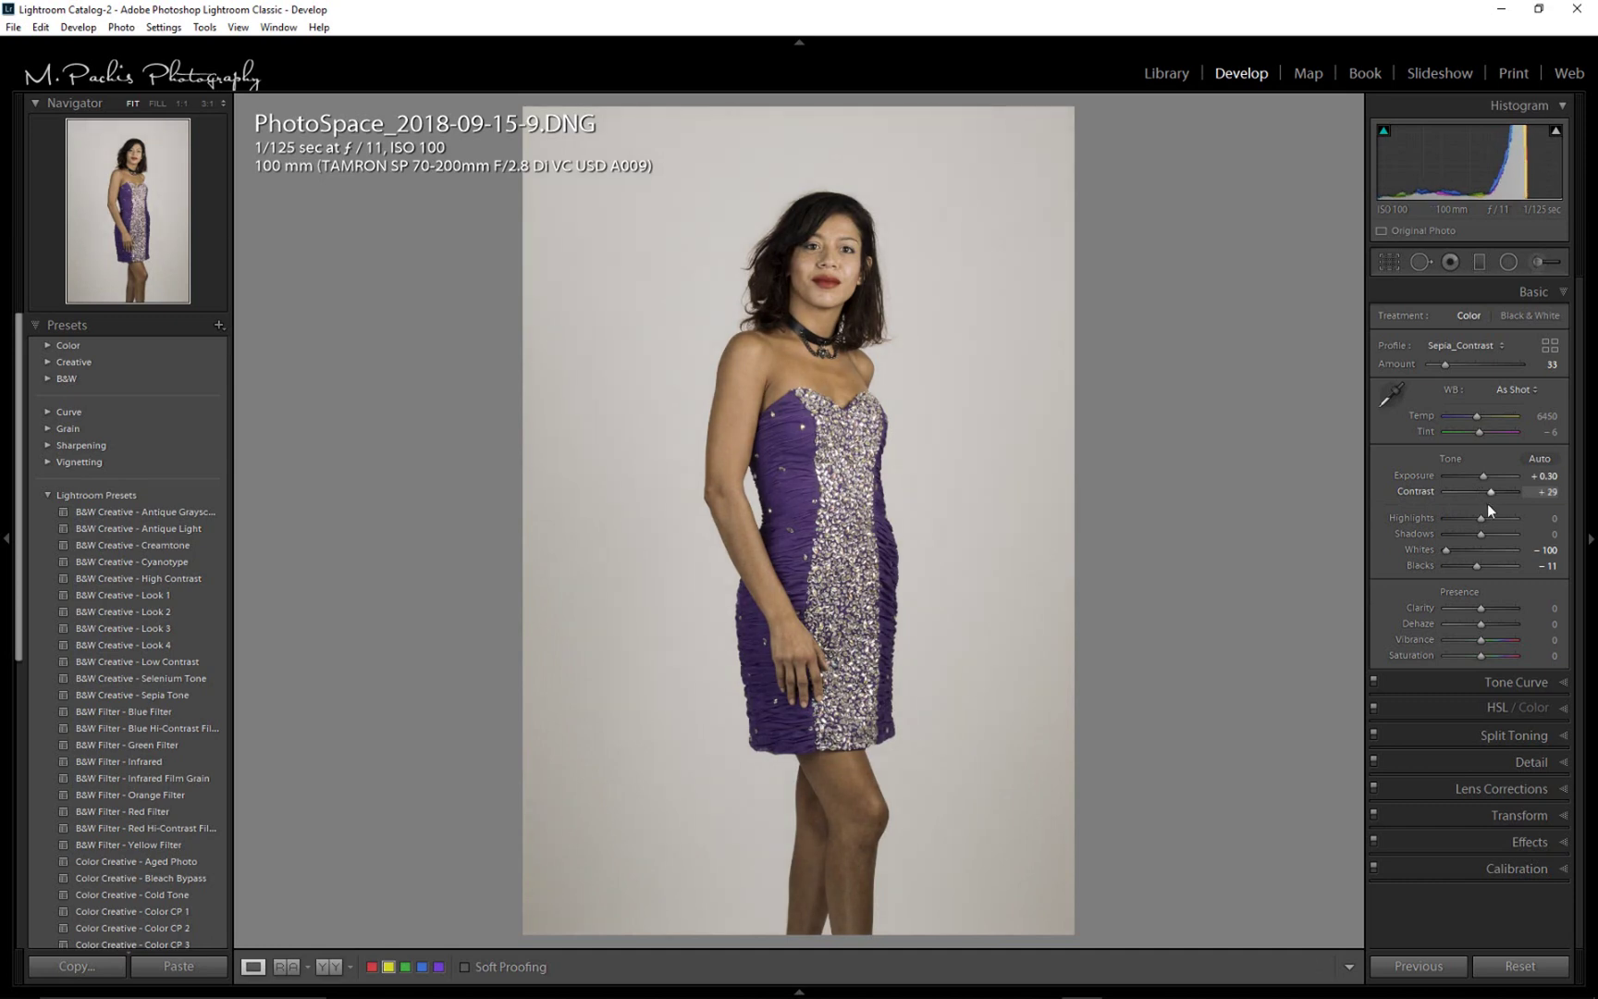
left_click_drag(1482, 609, 1484, 607)
key("backslash")
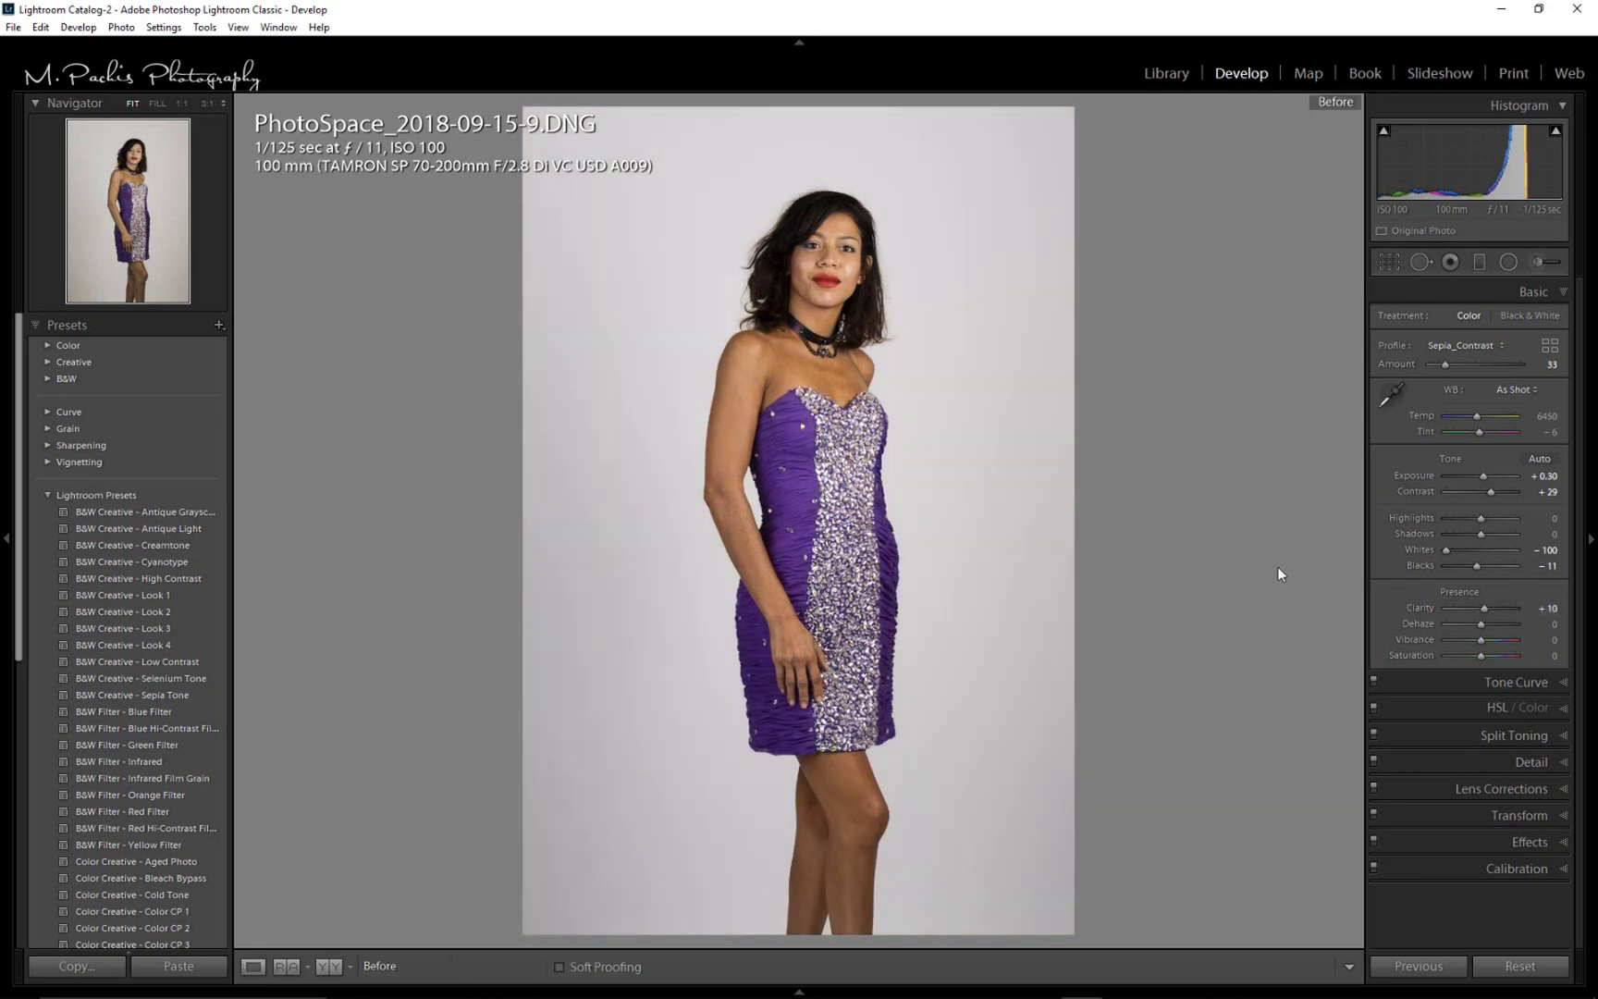
key("backslash")
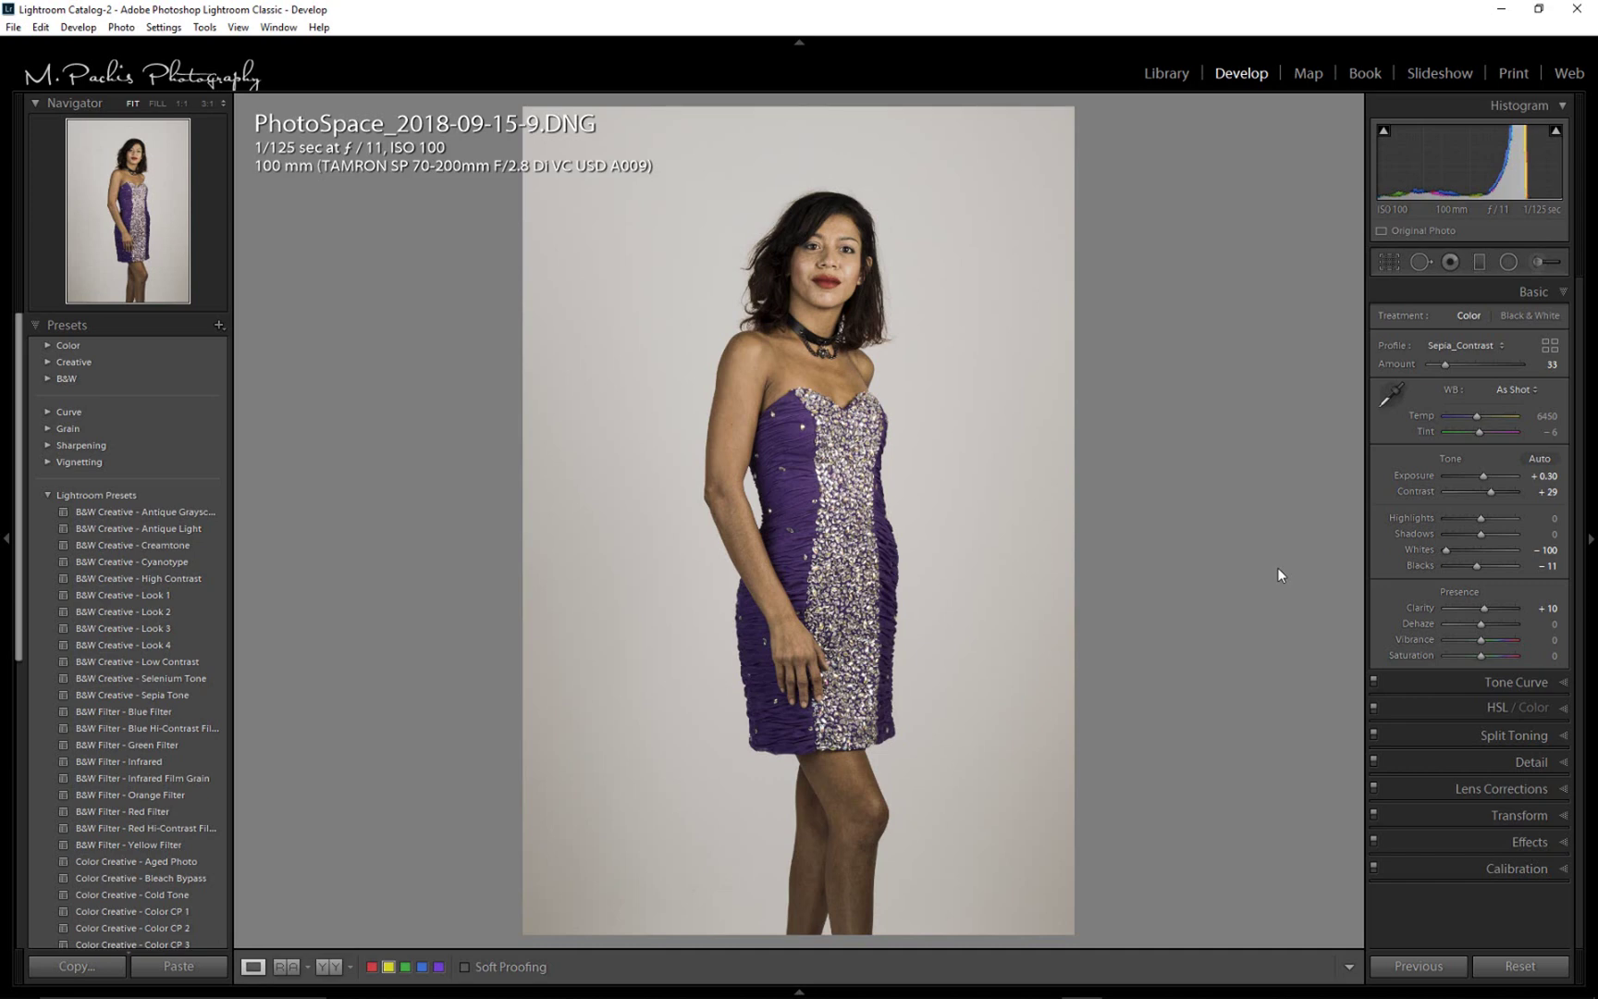
key("g")
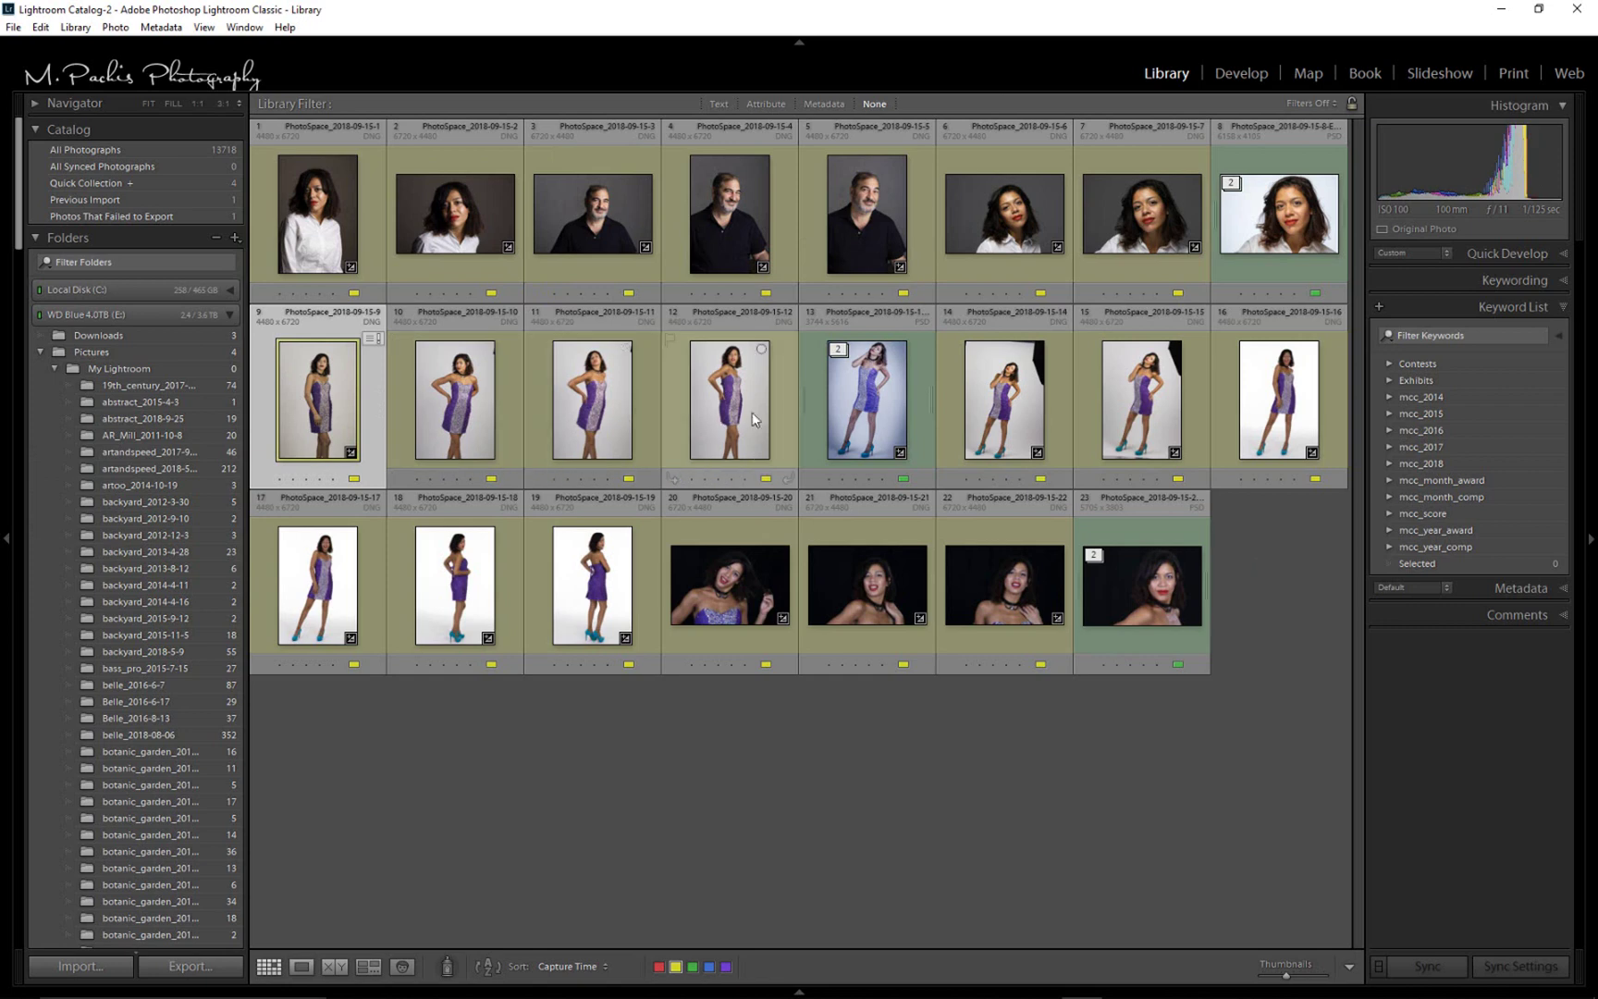
mouse_move(305, 414)
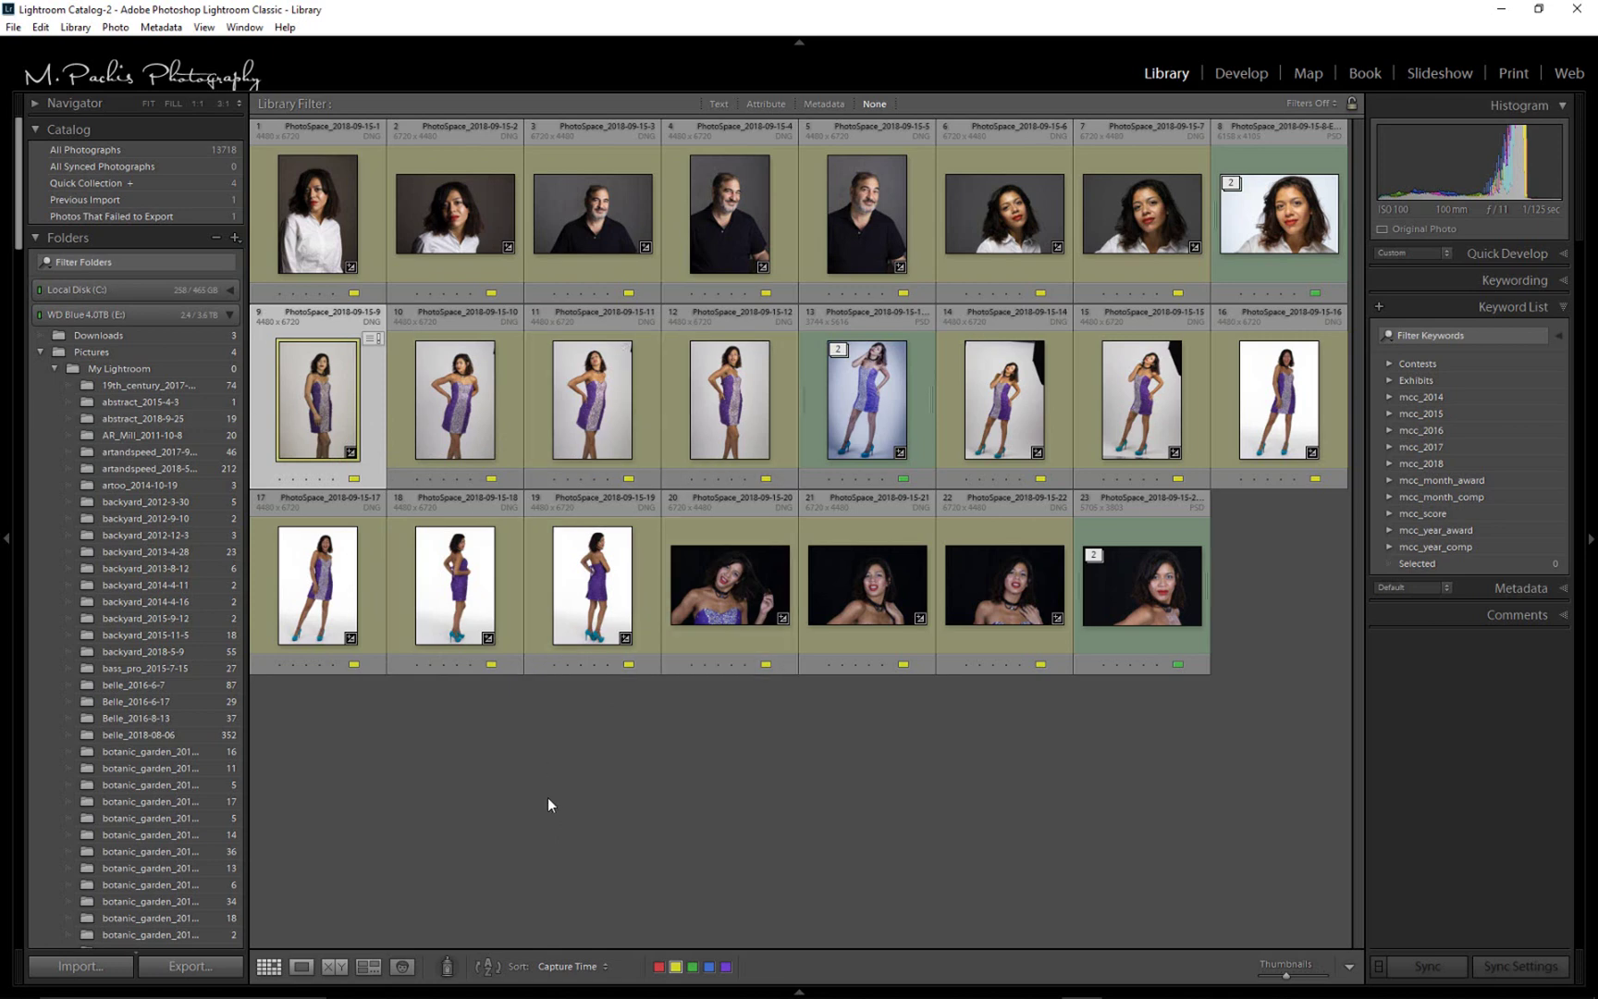
left_click(758, 448, "shift")
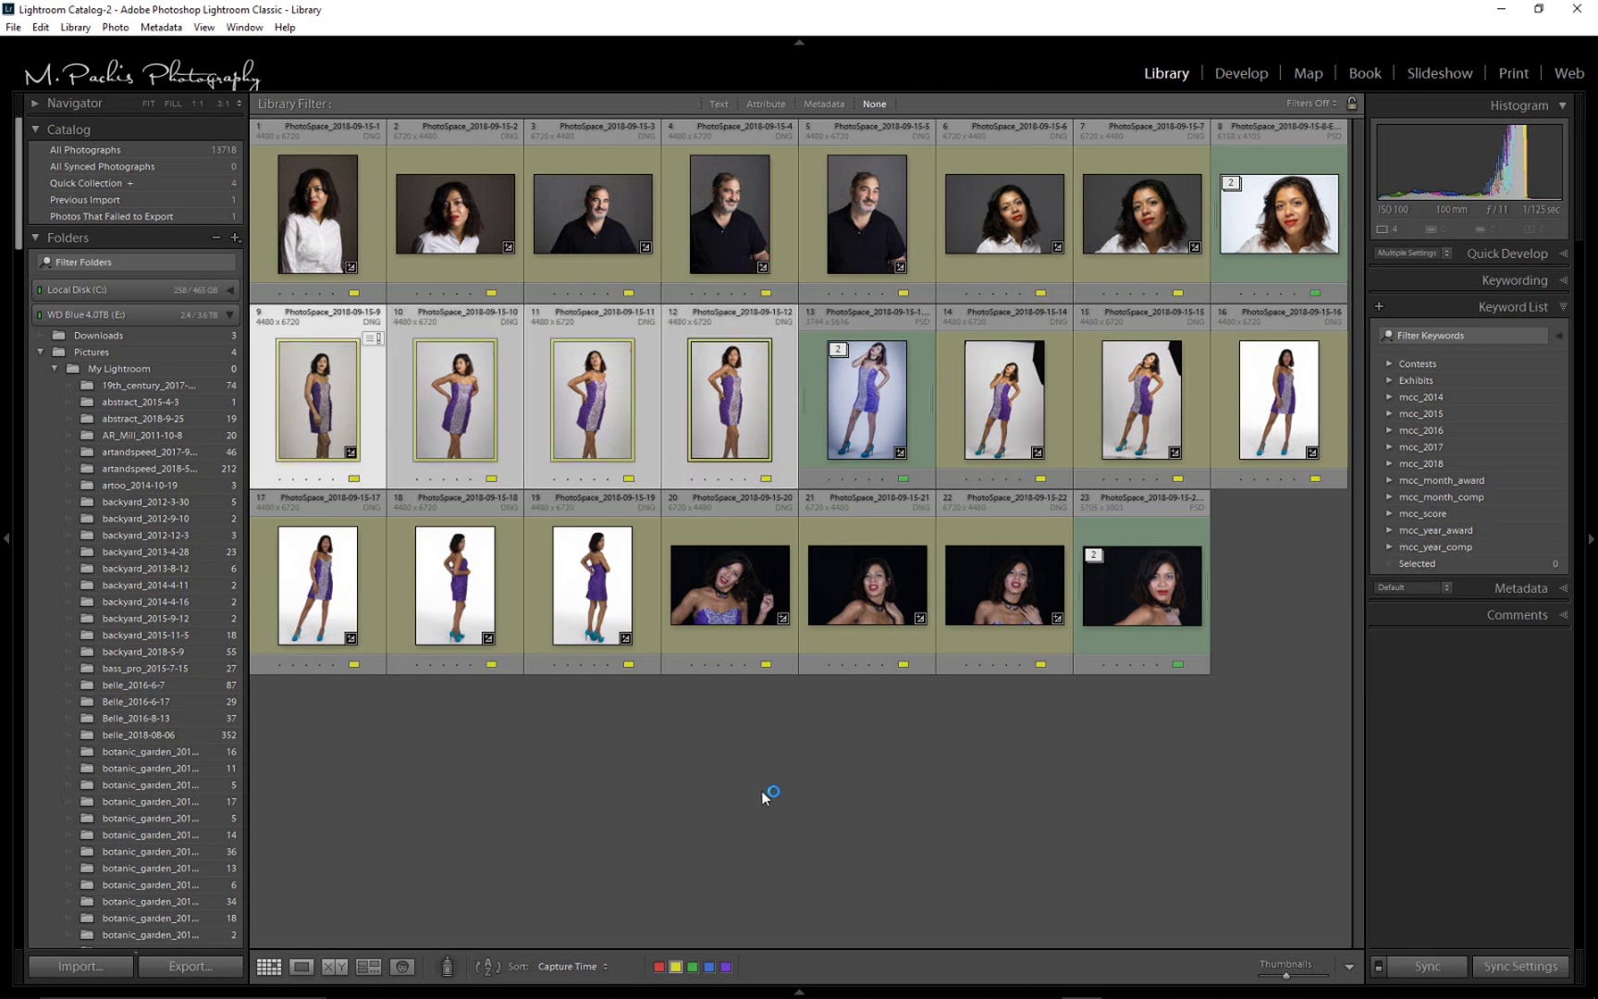
left_click(1522, 966)
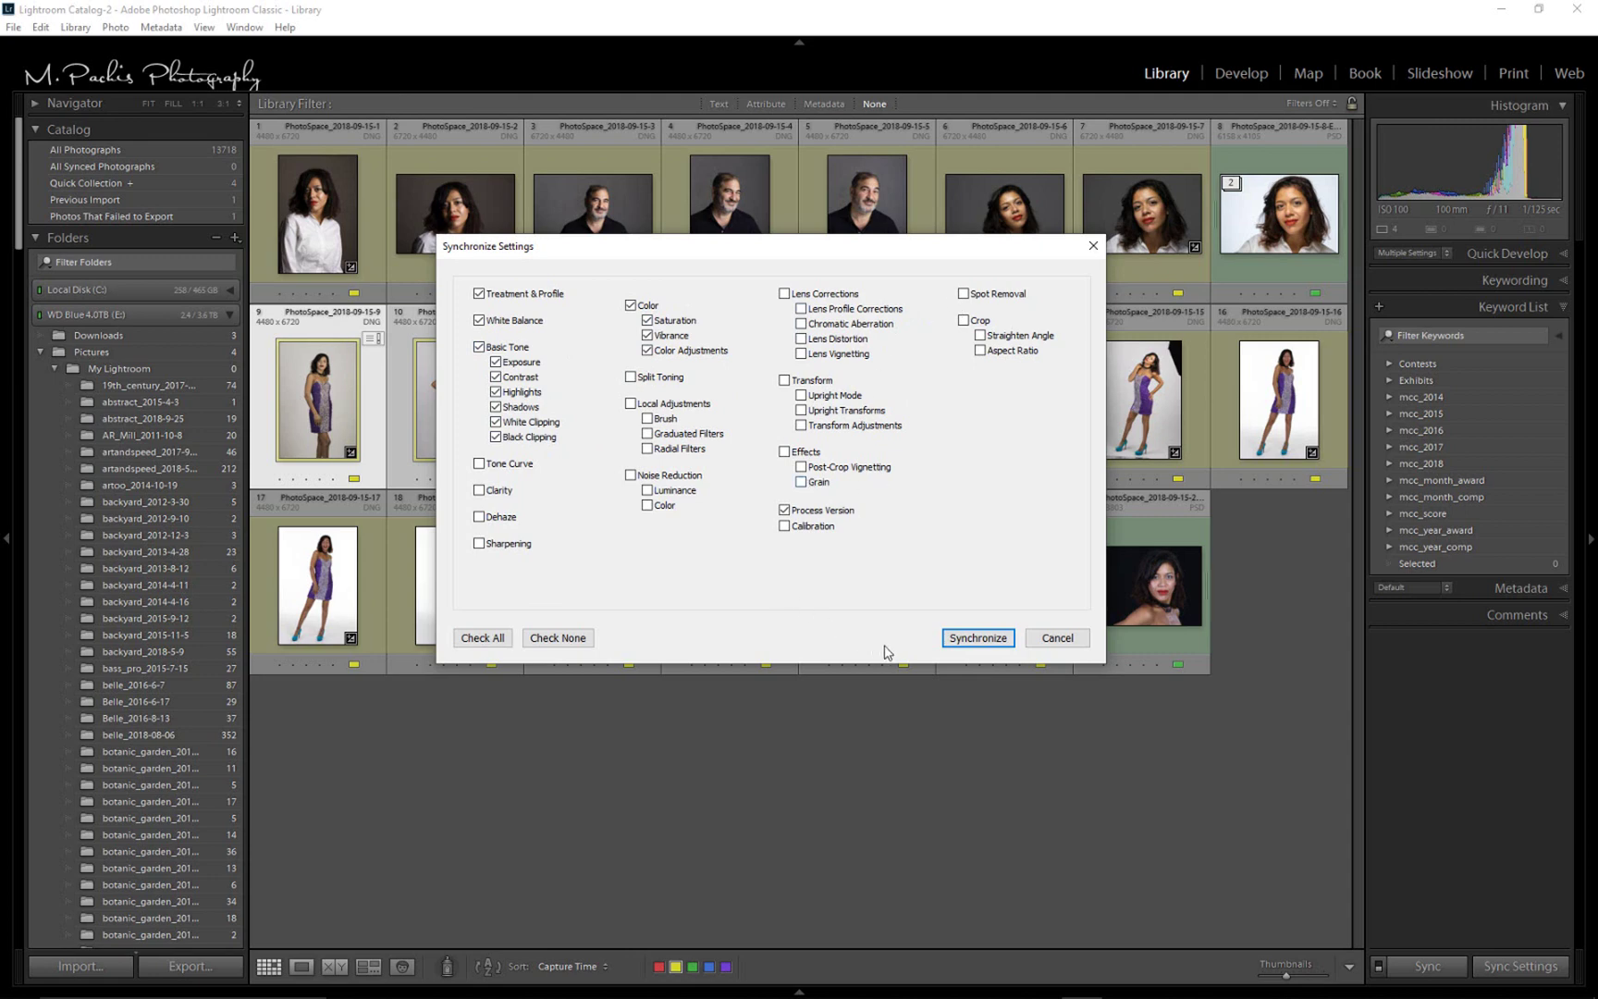
left_click(977, 638)
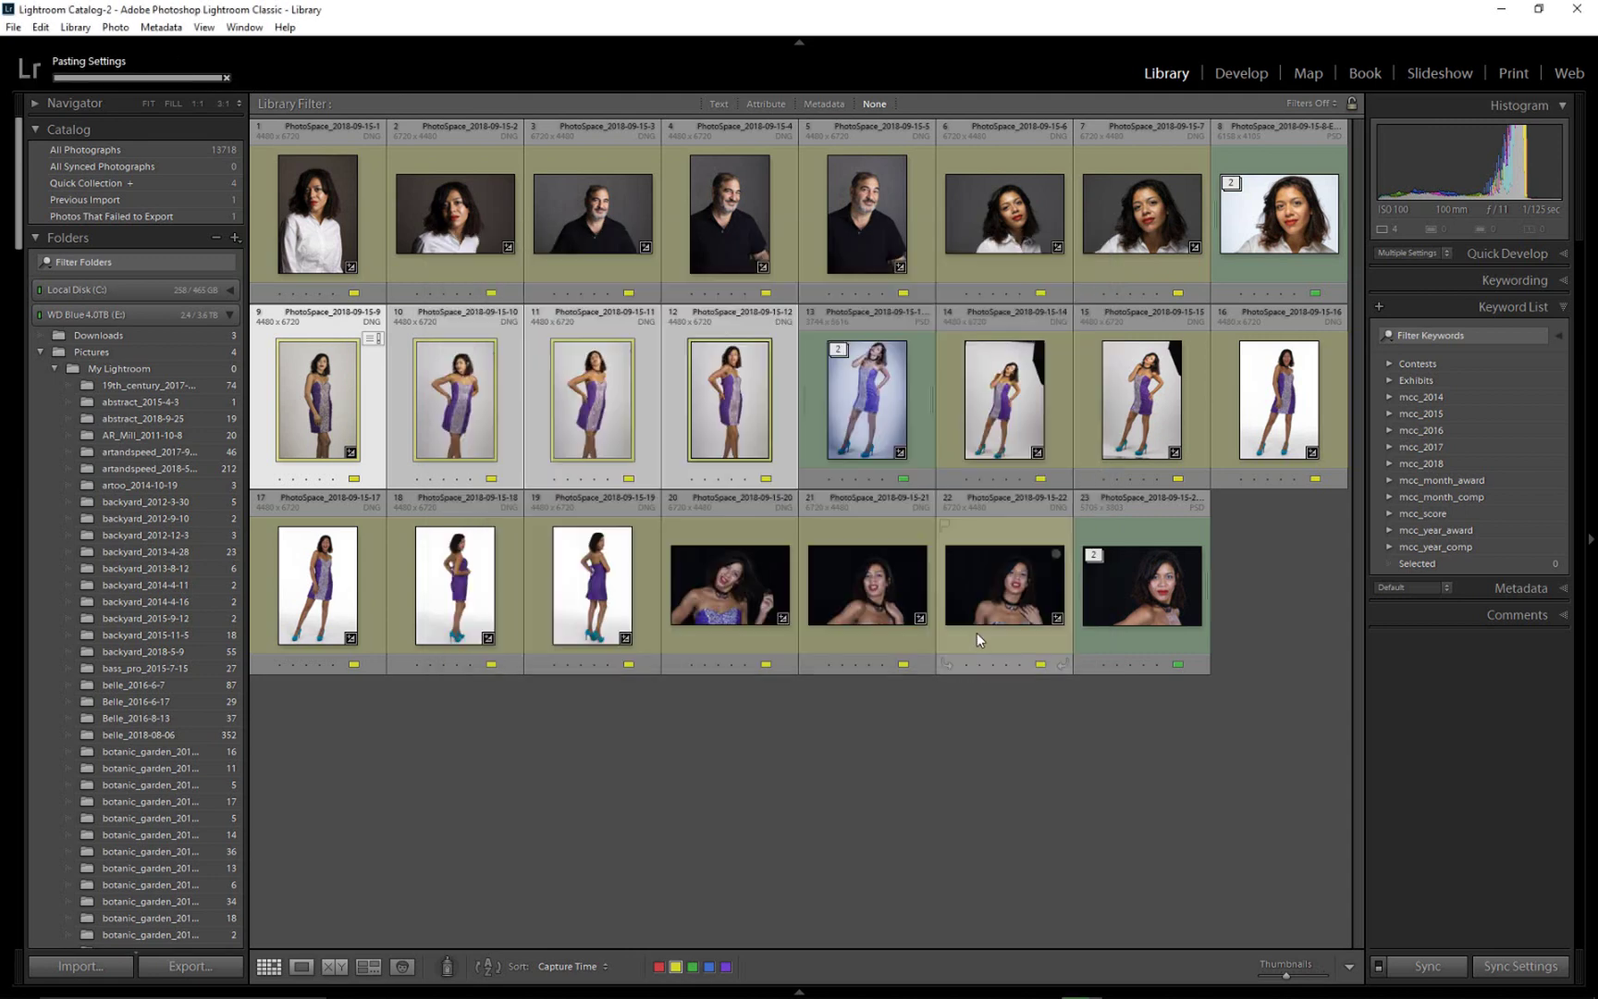
double_click(319, 427)
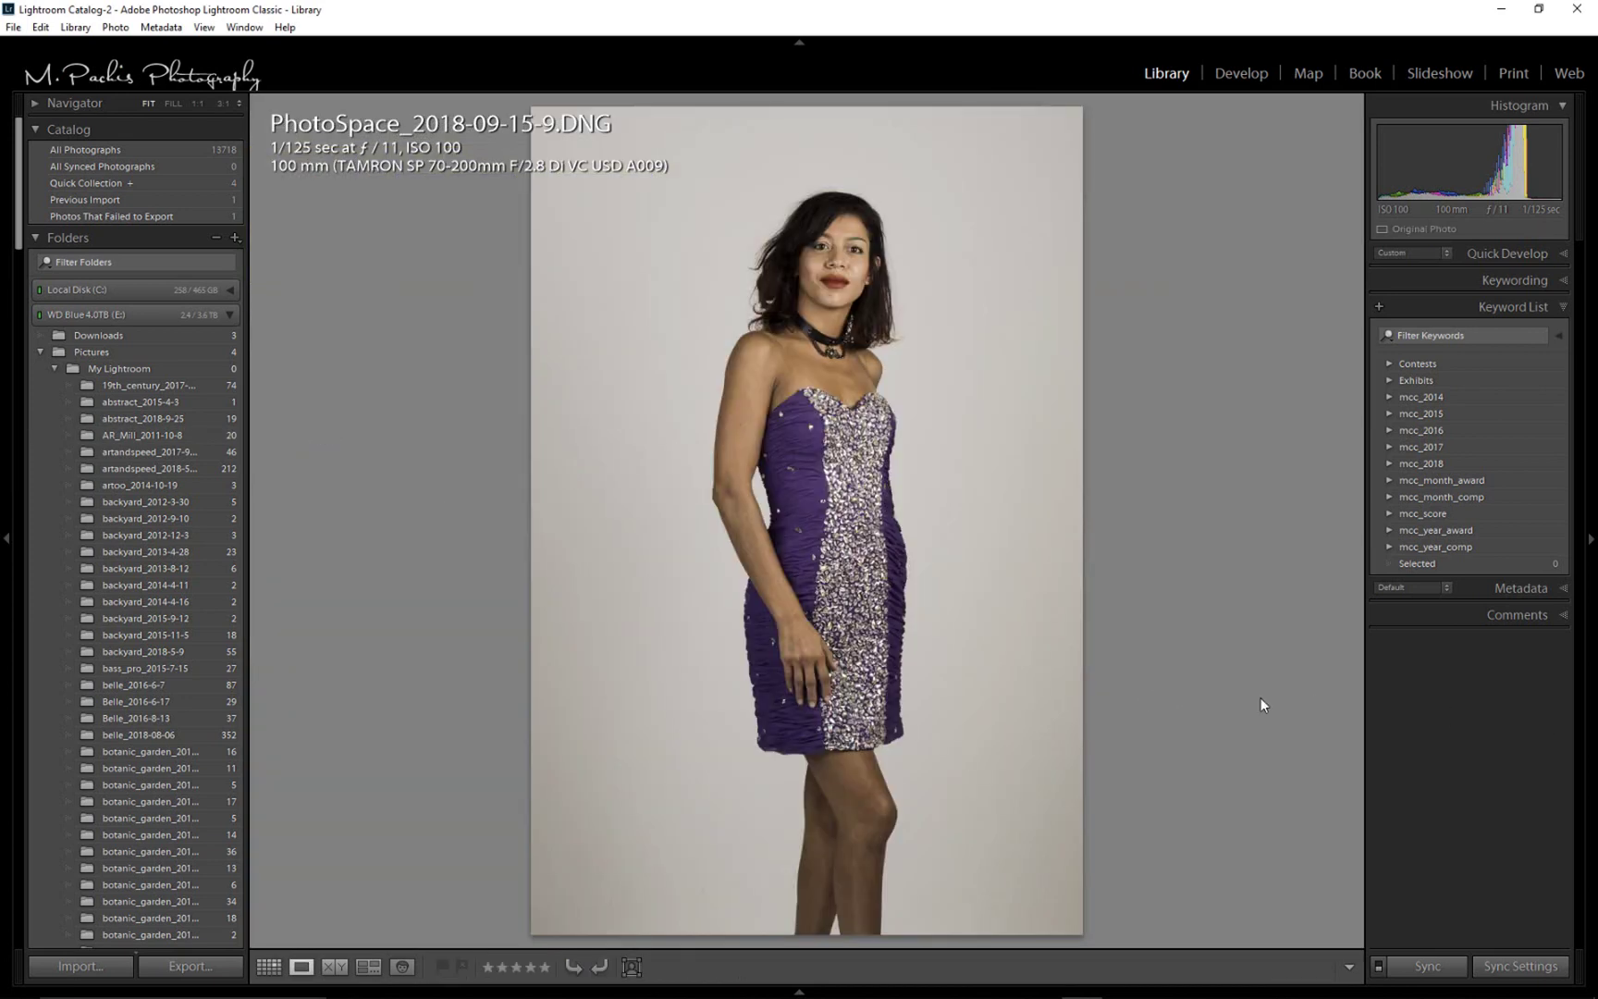
key("Right")
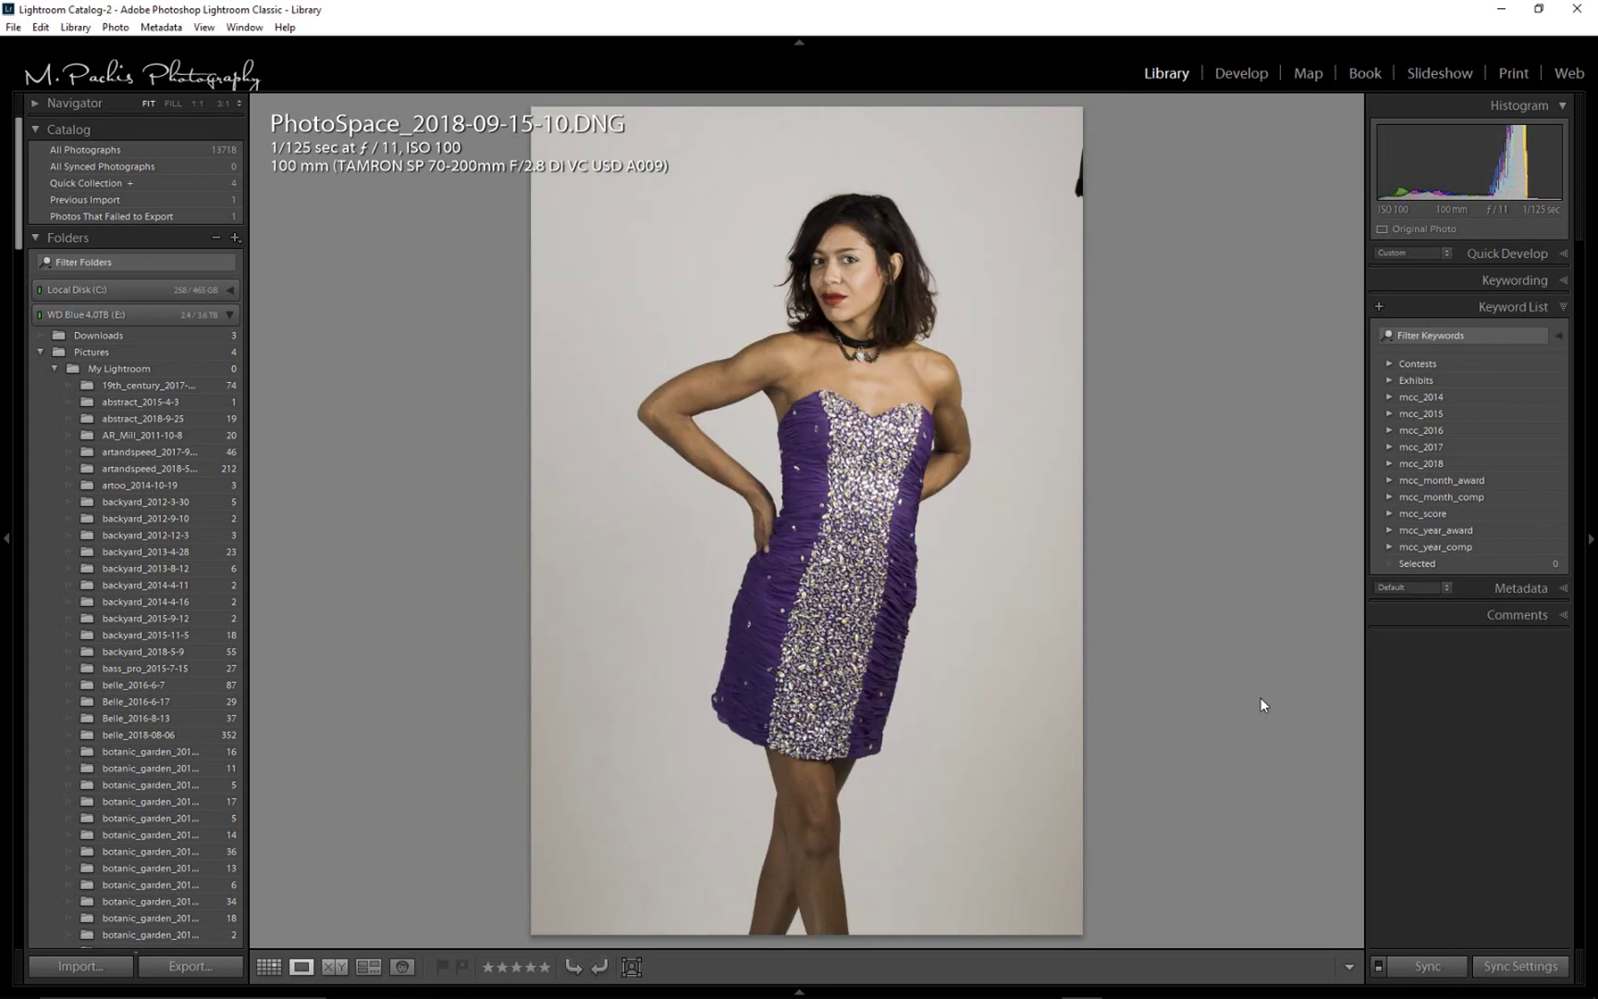
key("Right")
key("Right")
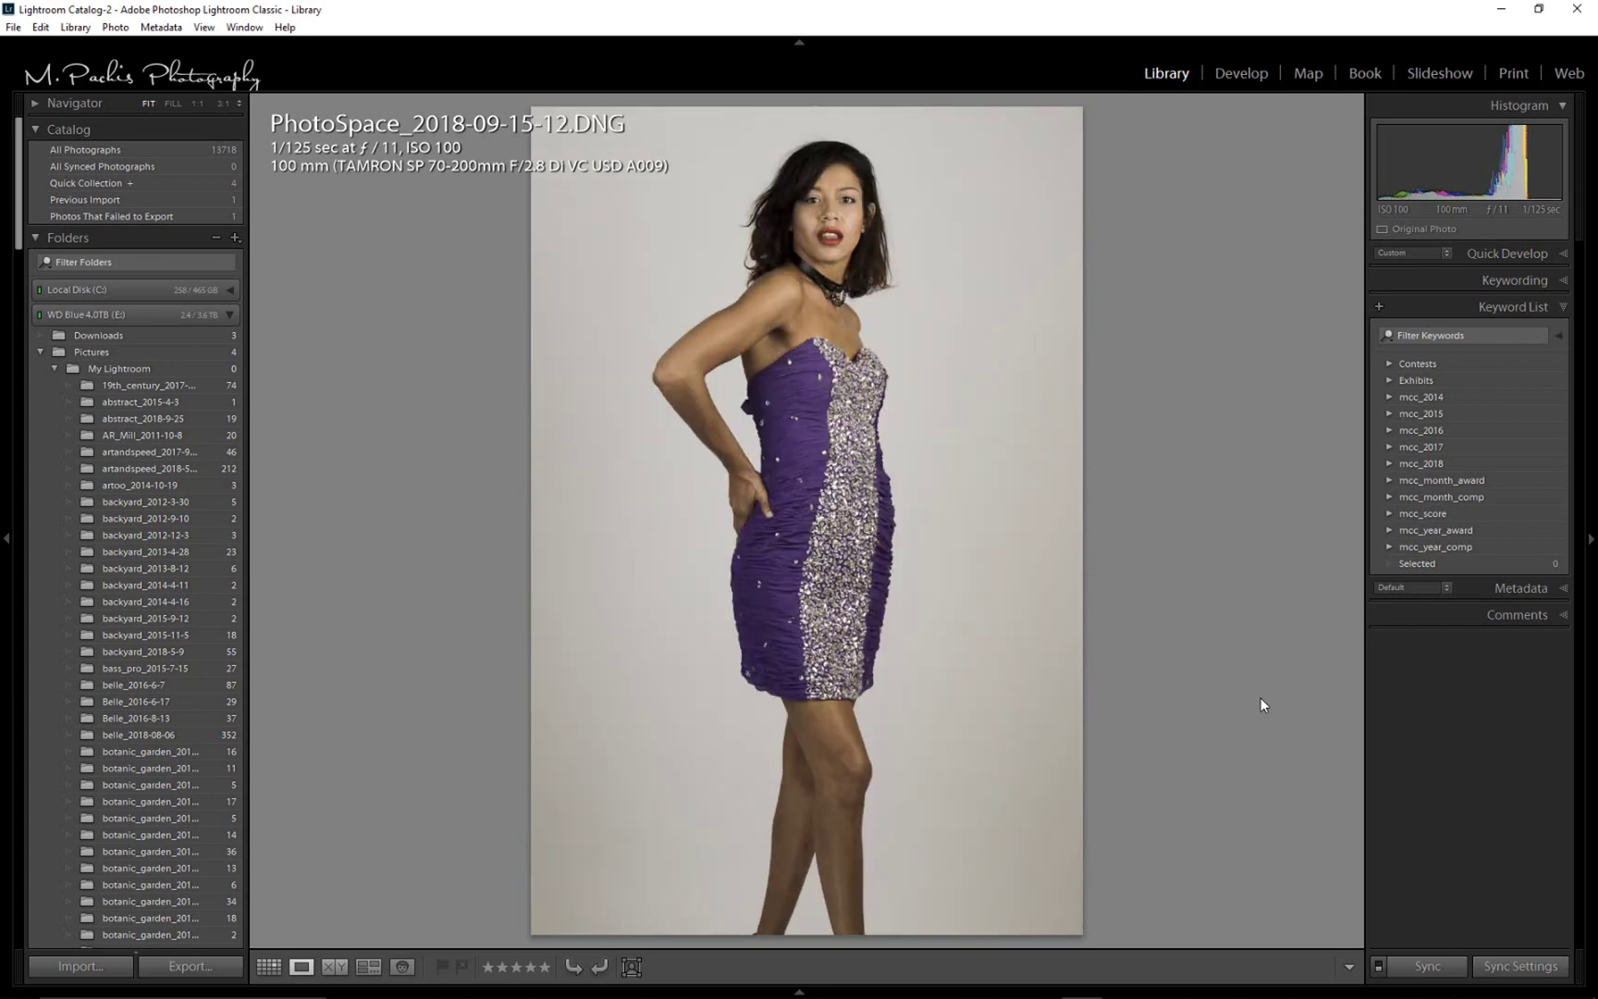
key("Left")
key("Left")
key("Left")
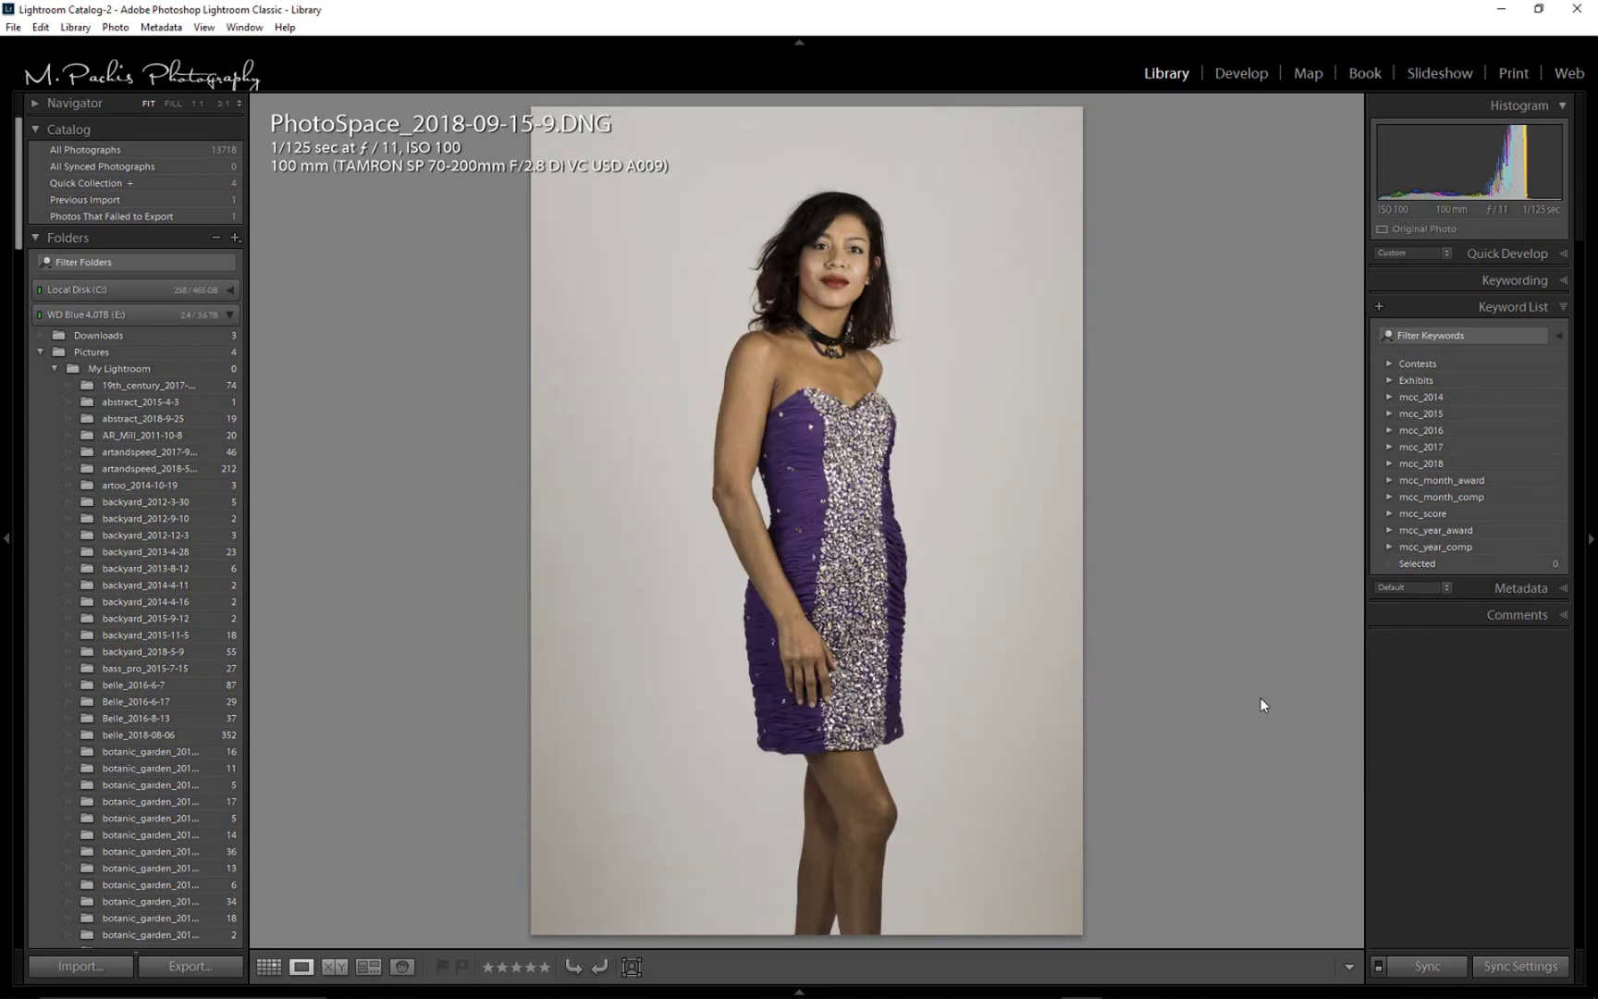
key("Right")
key("Right")
key("Right")
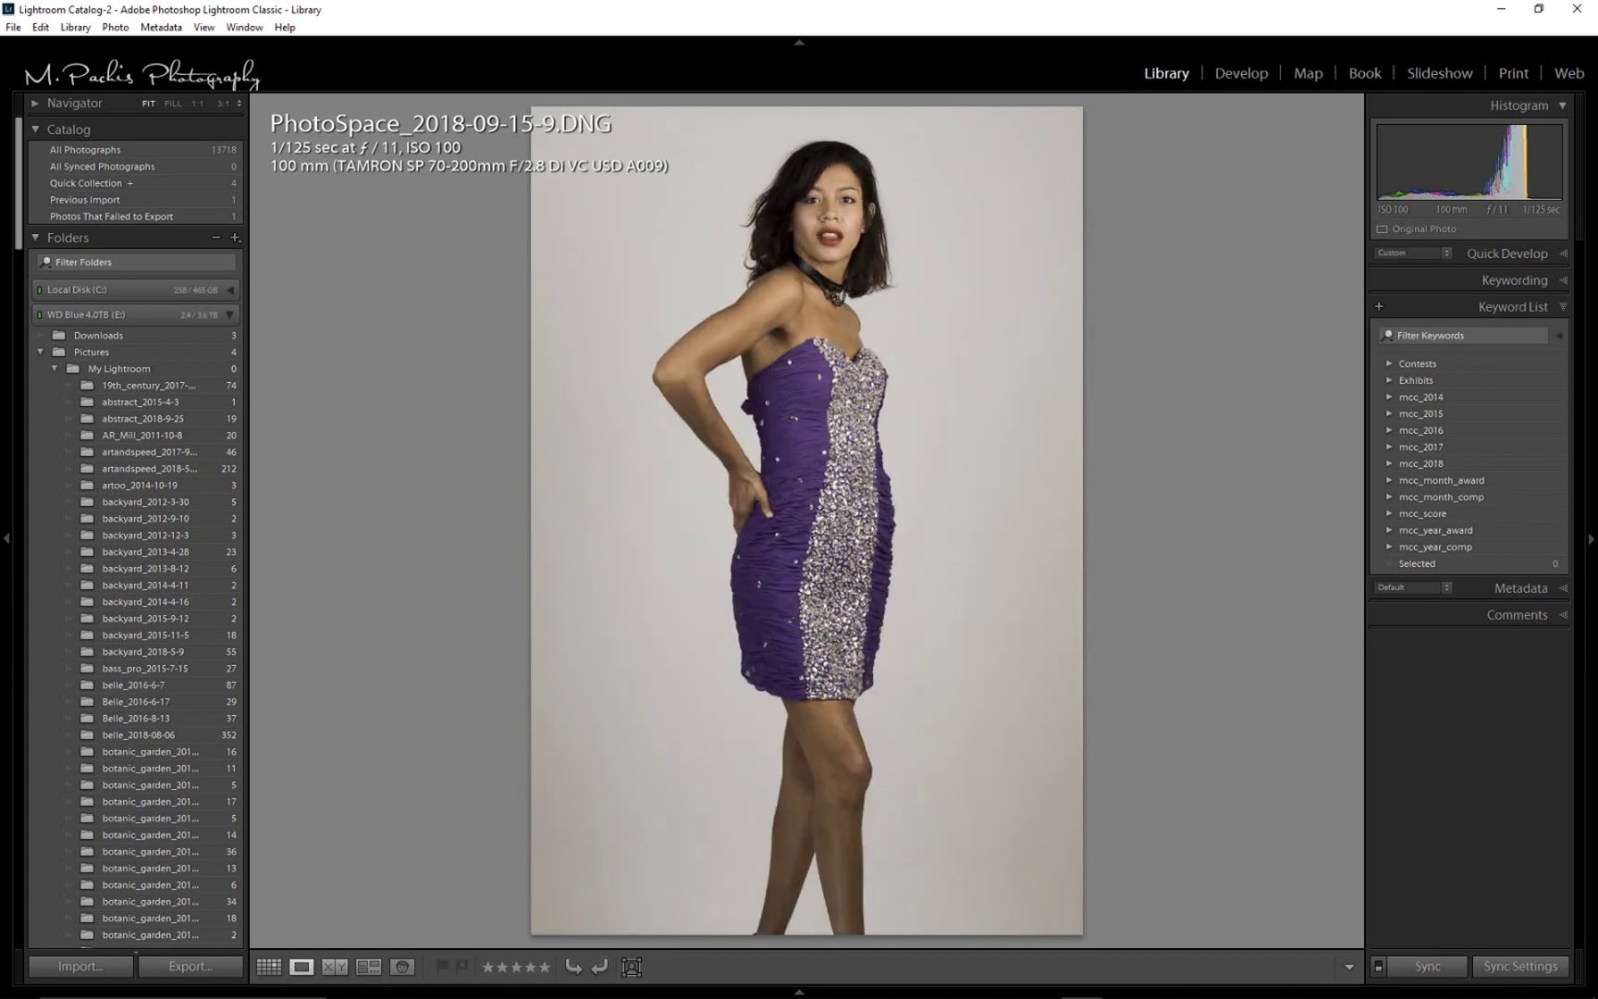
key("Left")
key("Left")
key("Right")
key("Right")
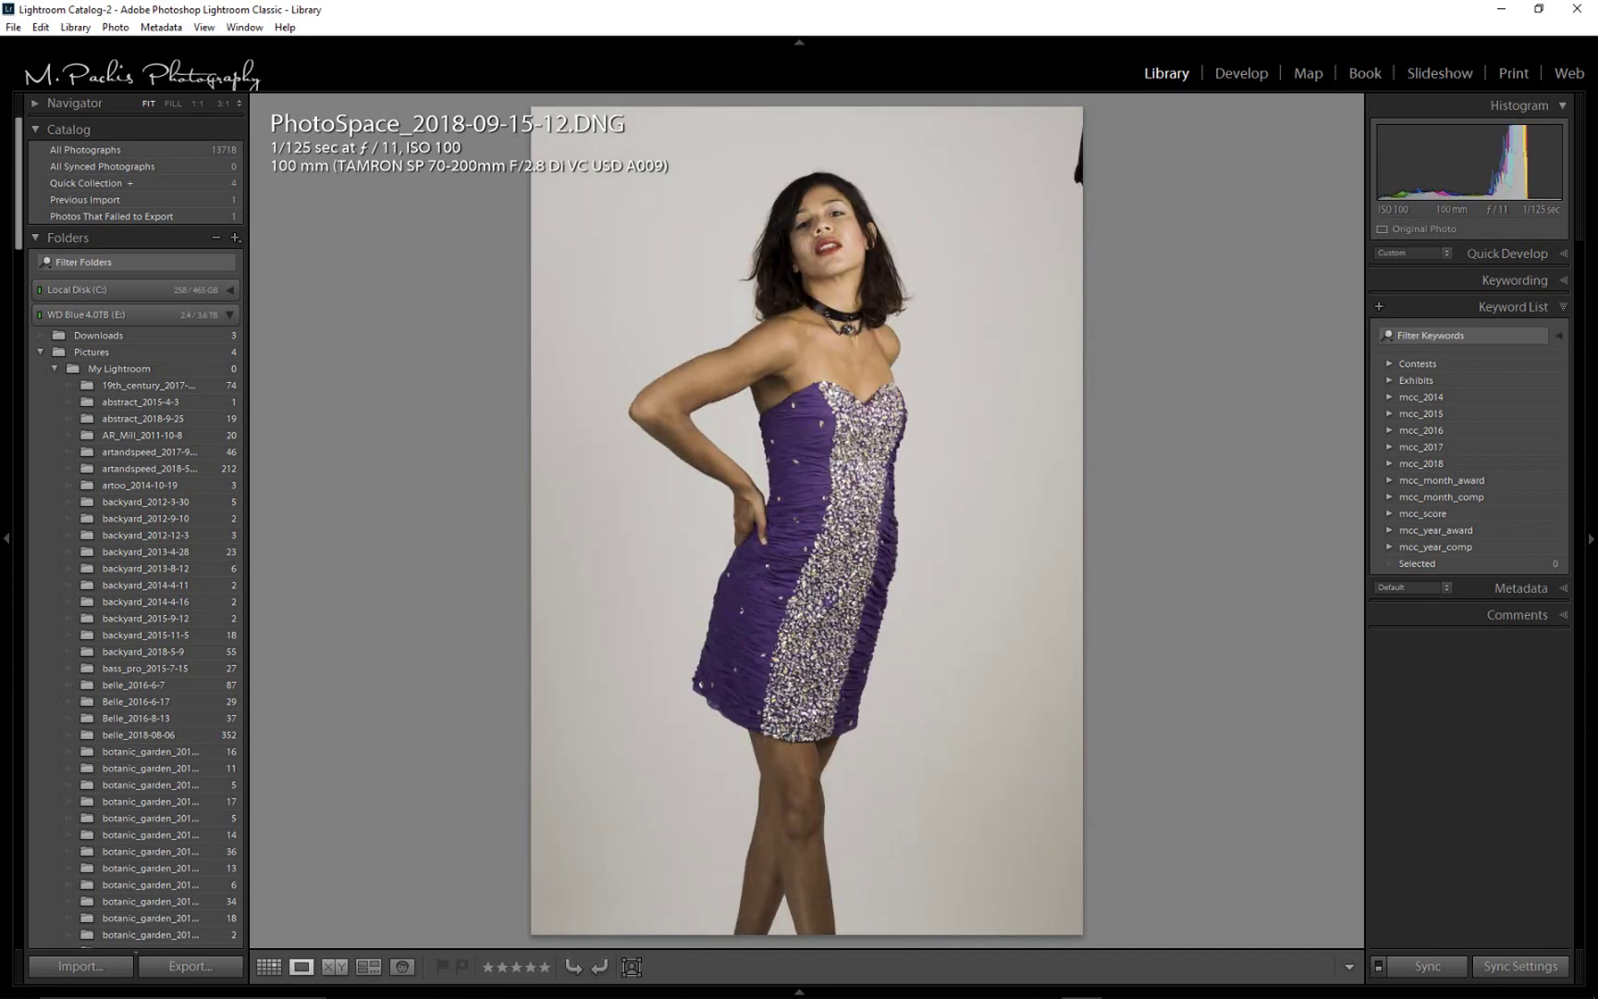
key("Left")
key("Left")
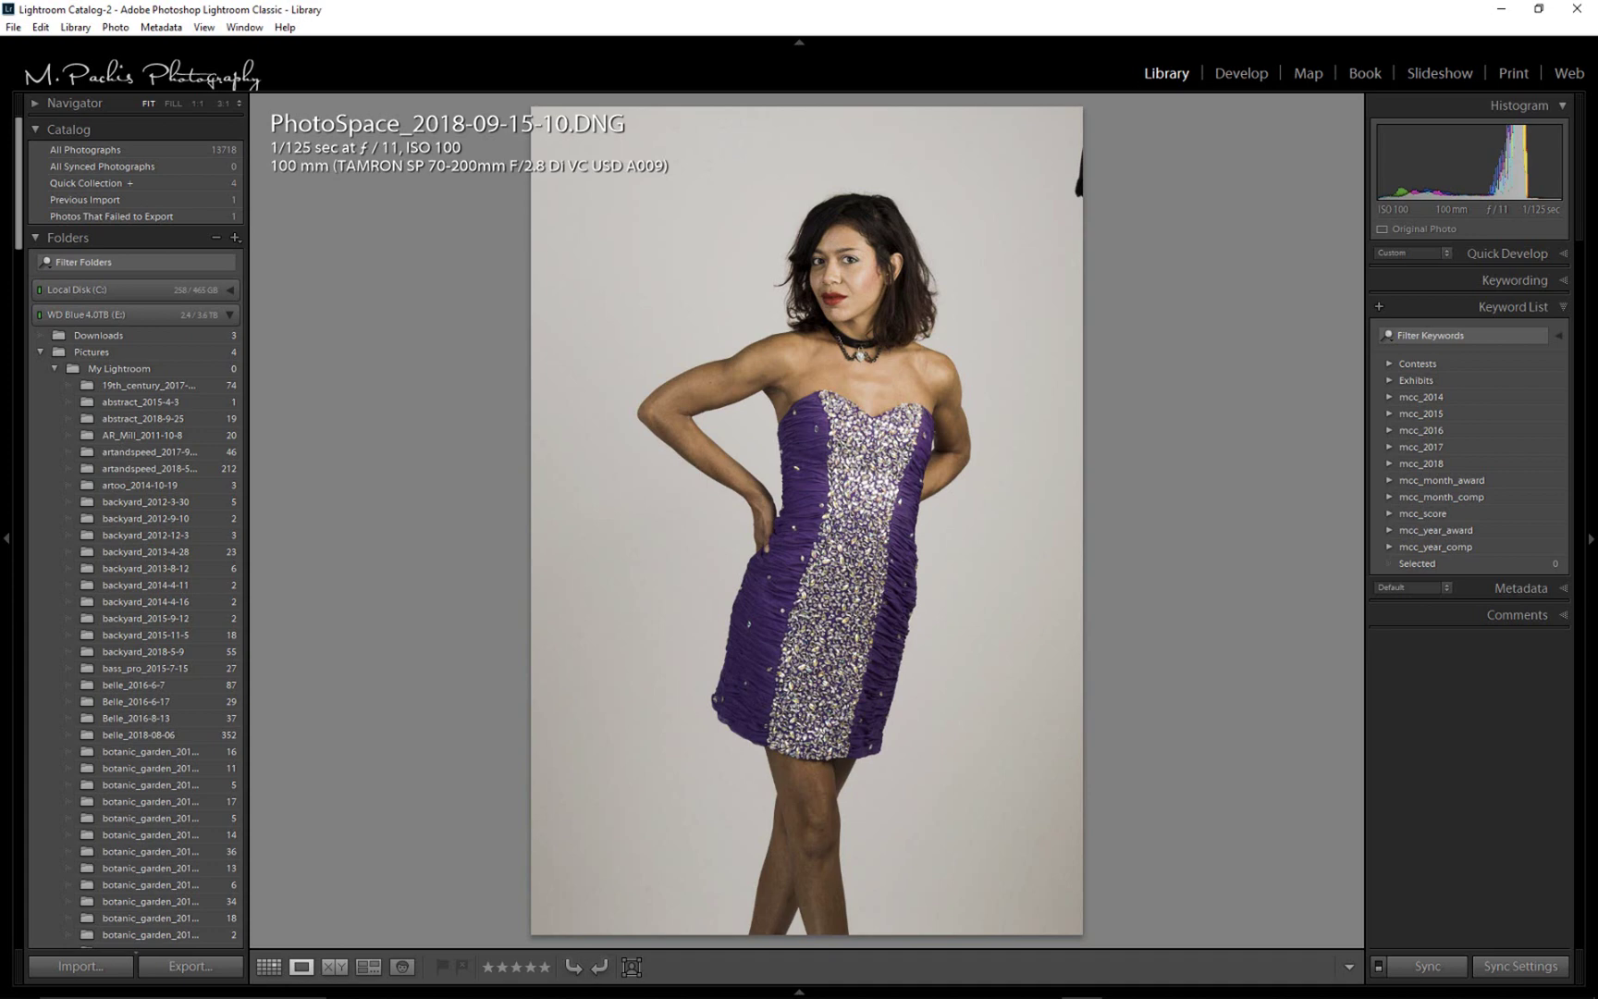
key("Left")
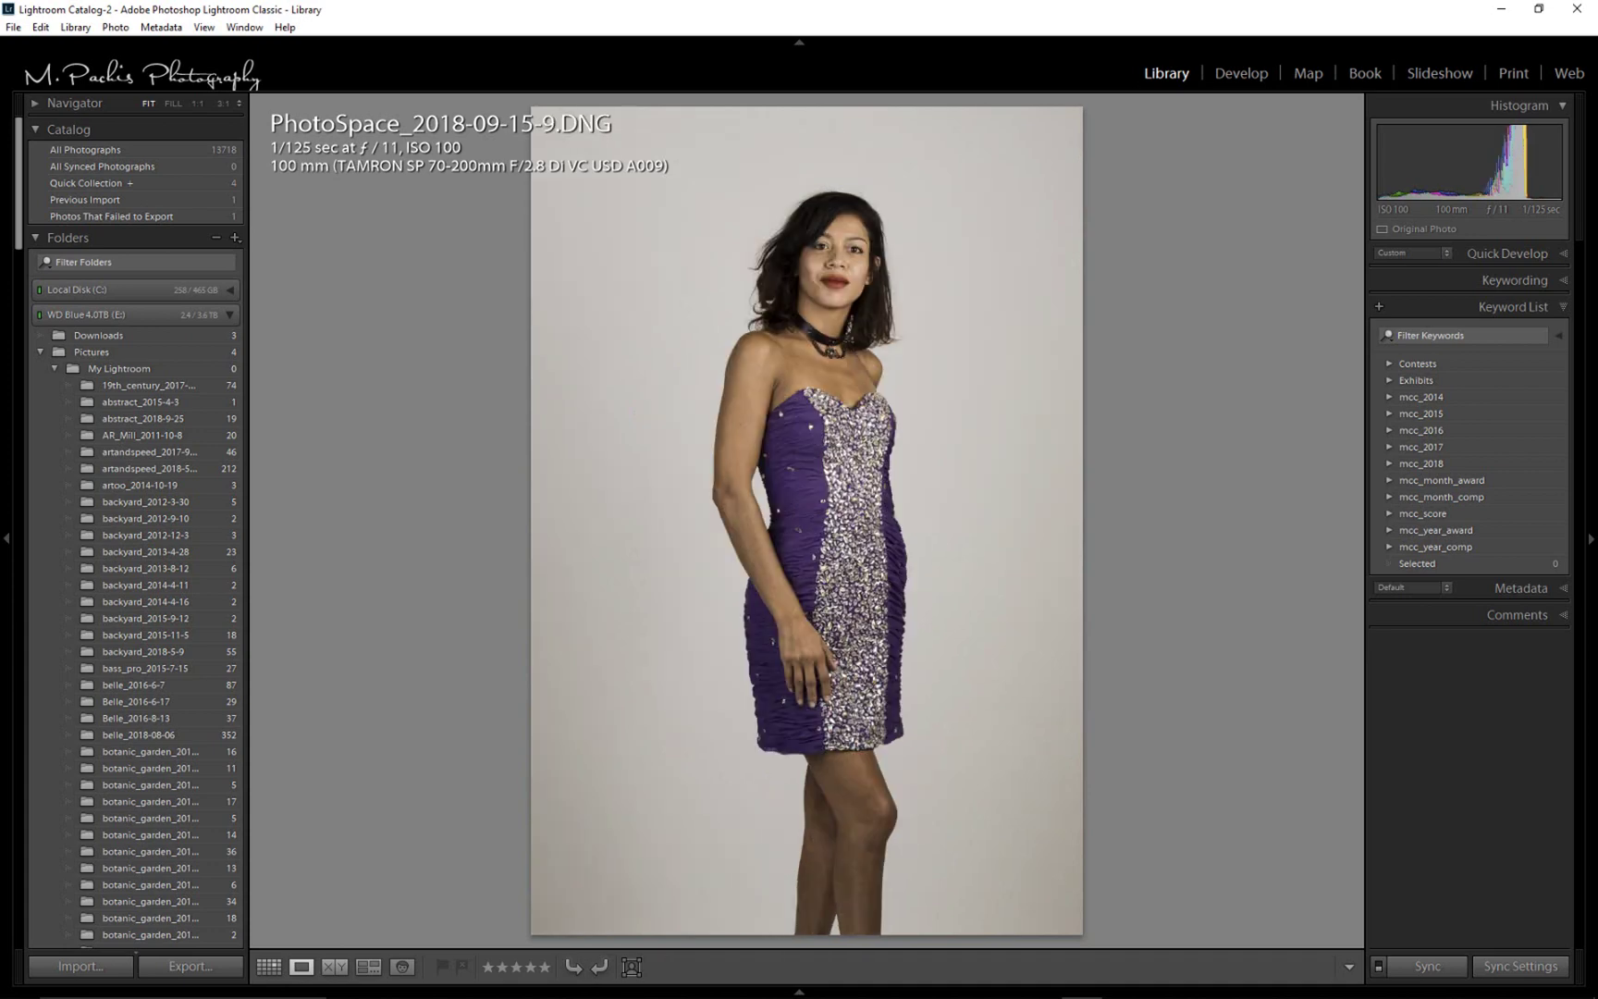